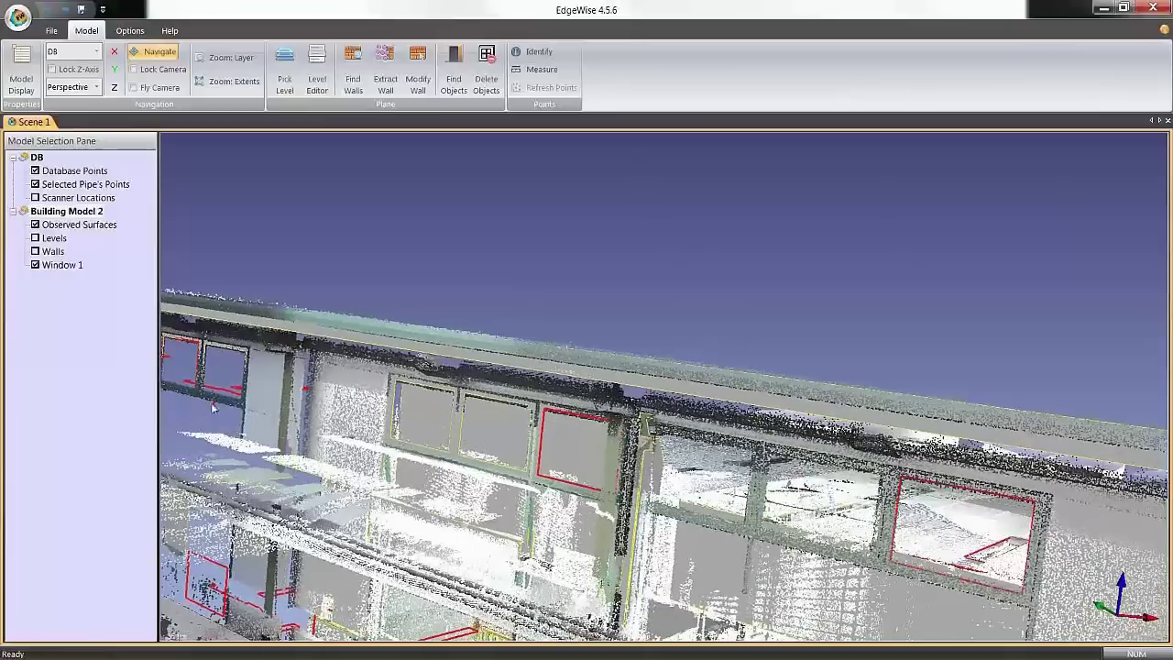
Step: Hide the database points, the selected pipe's points and the observed surfaces, and show the walls of Building Model 2
left_click_drag(350, 402, 368, 404)
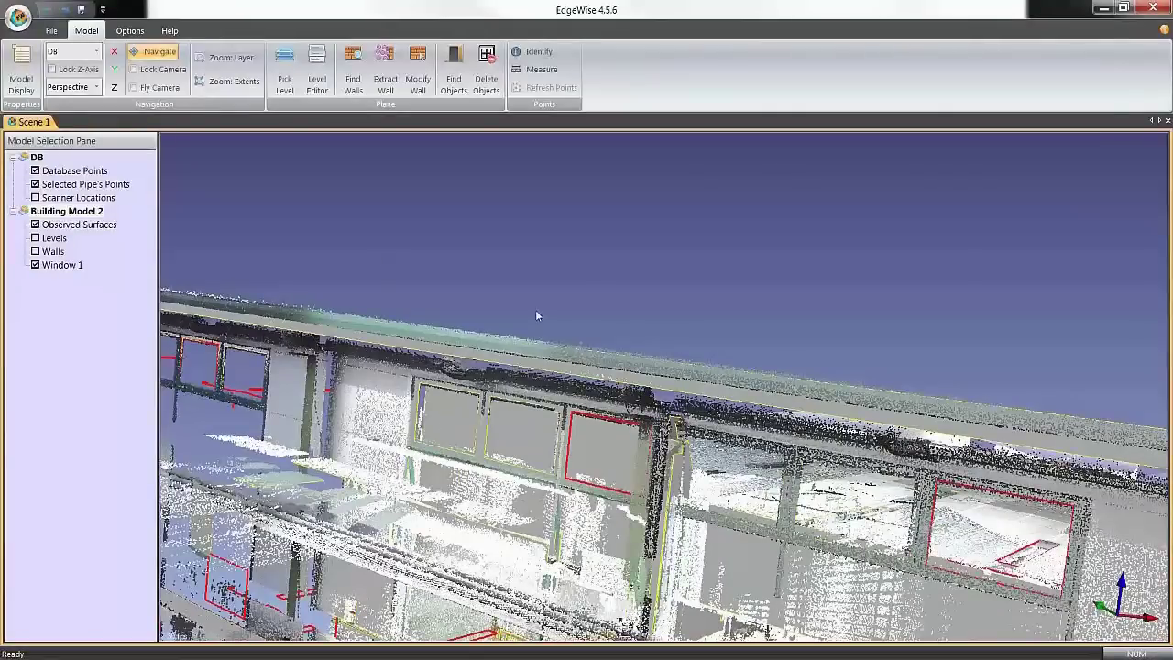
left_click_drag(572, 298, 124, 95)
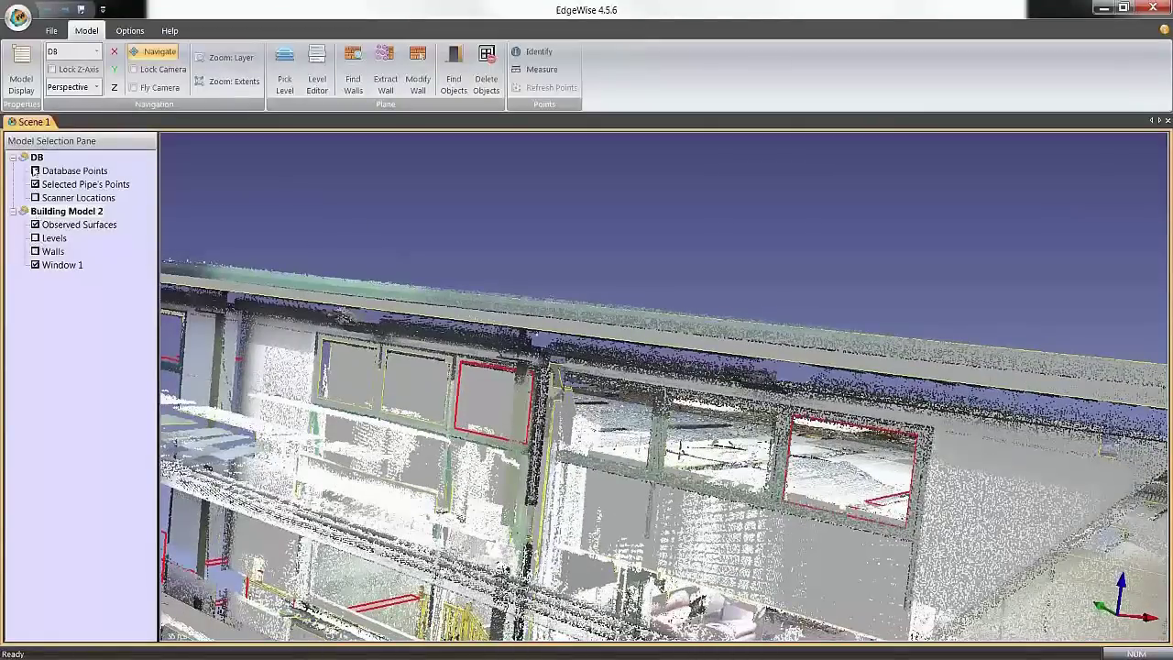
left_click(36, 170)
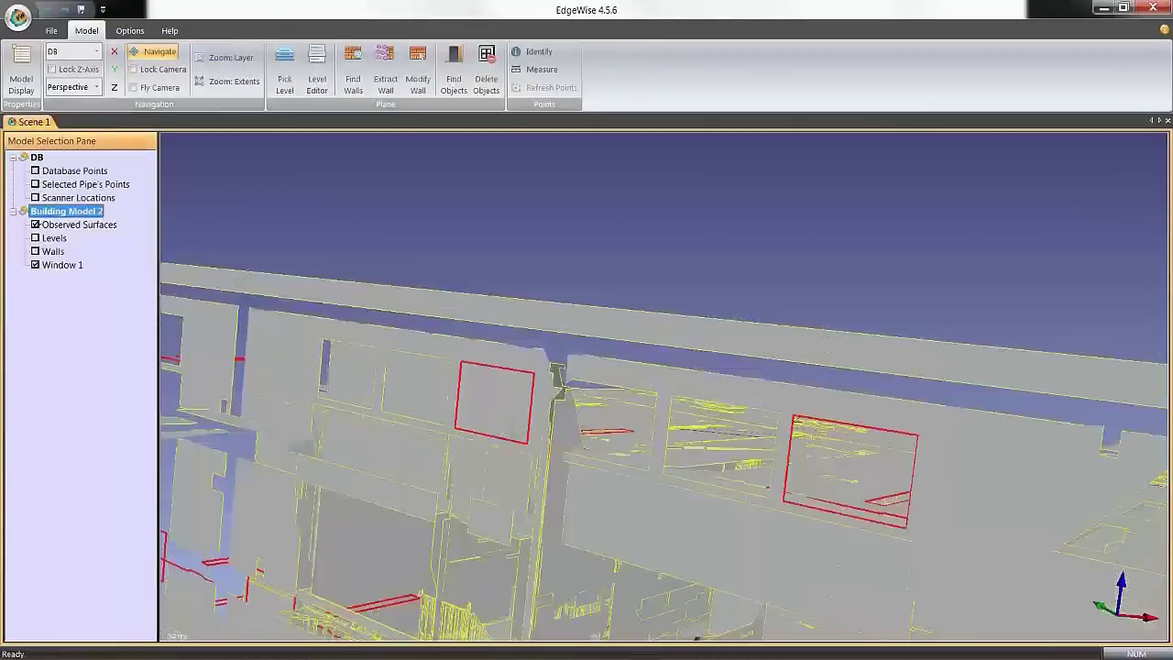
left_click(35, 224)
left_click(35, 251)
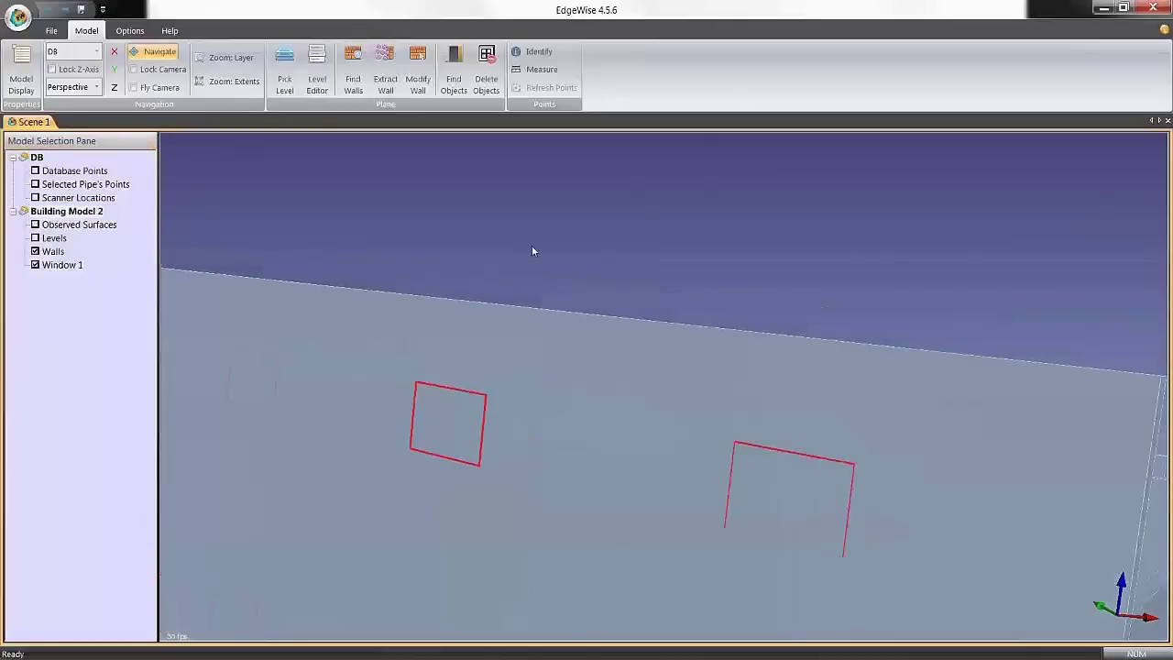
Step: Modify the long outer wall adjoining the windowed facade so that its floor level is ewLevel 0
left_click_drag(532, 251, 551, 424)
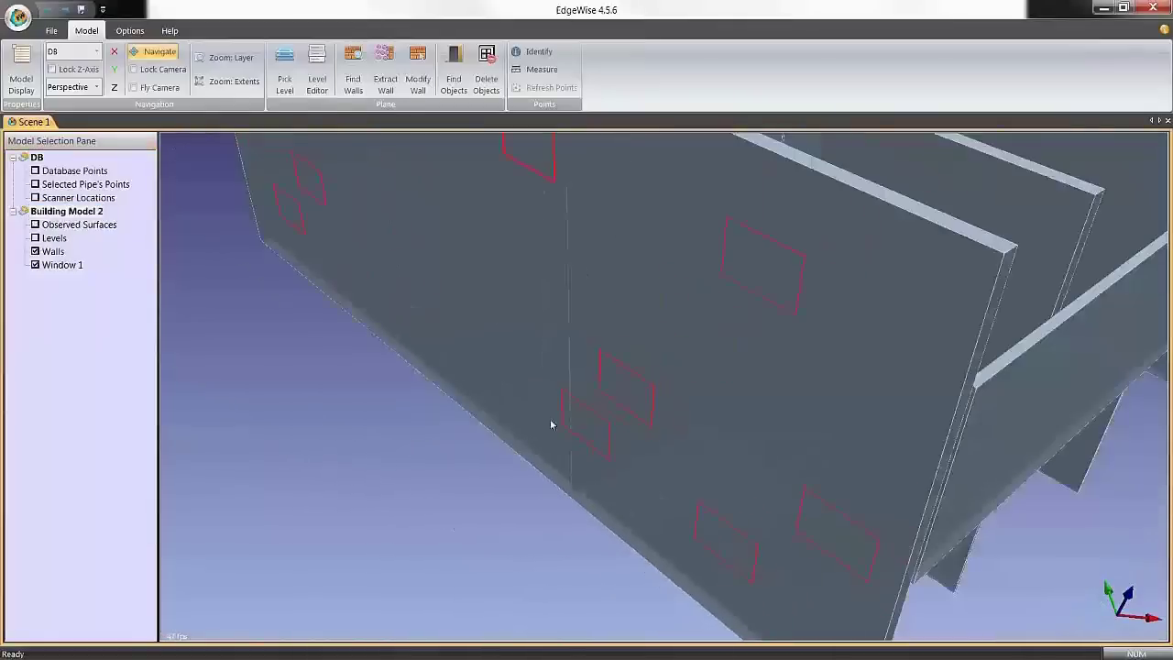
scroll(584, 581, "down", 3)
scroll(540, 519, "down", 2)
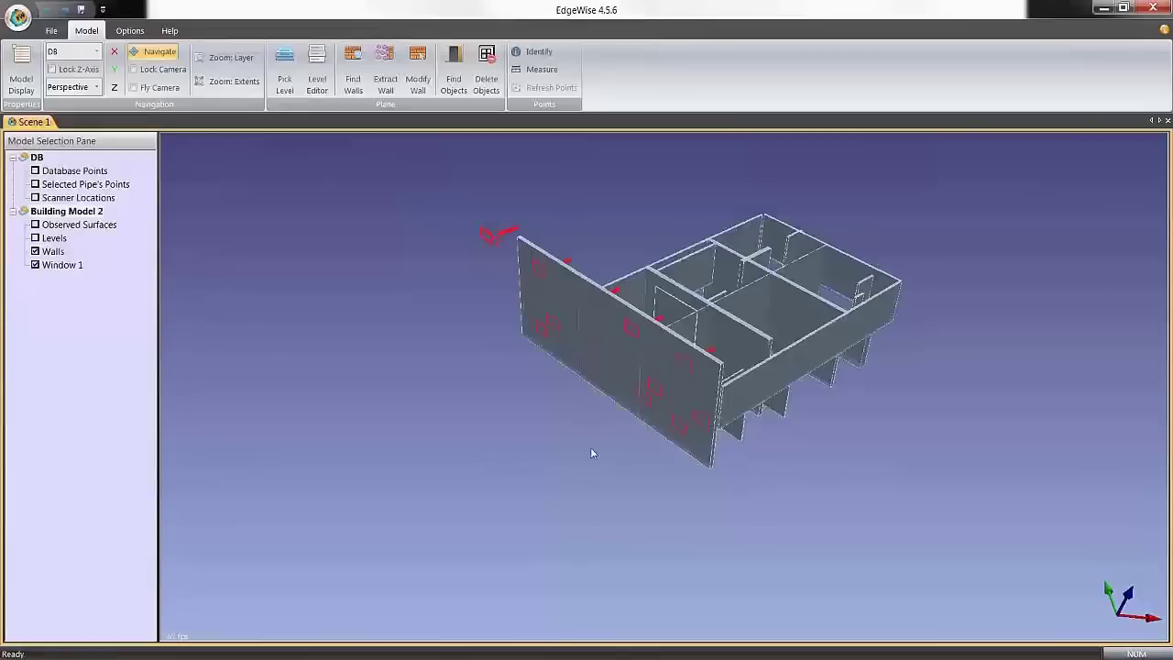
left_click(418, 81)
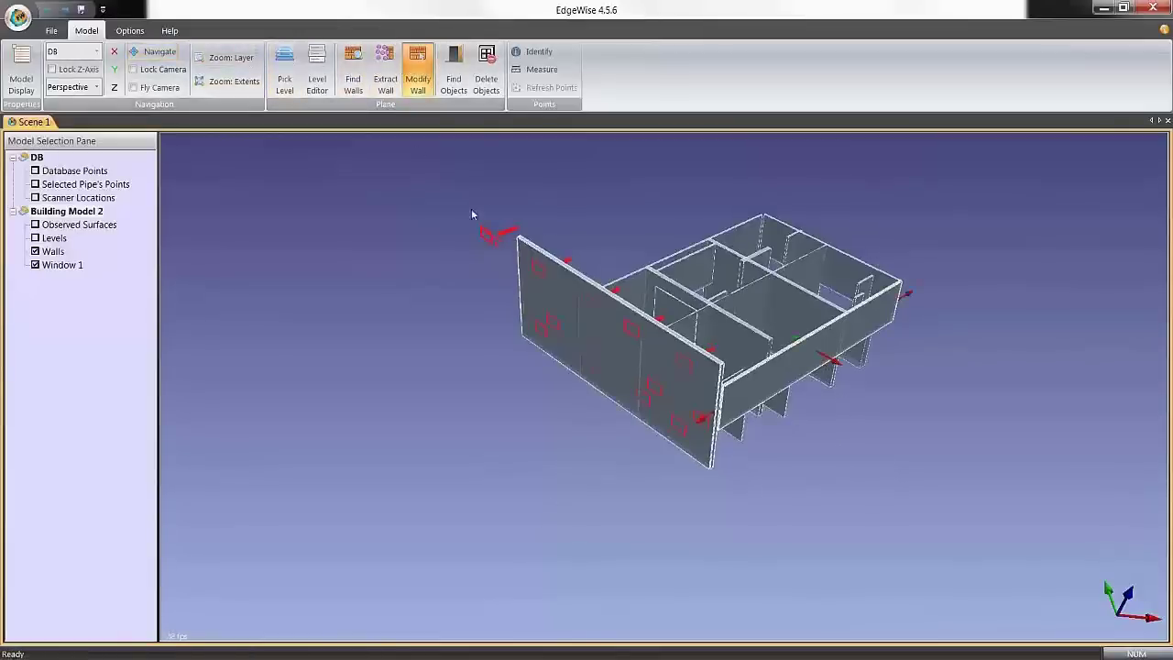
right_click(807, 358)
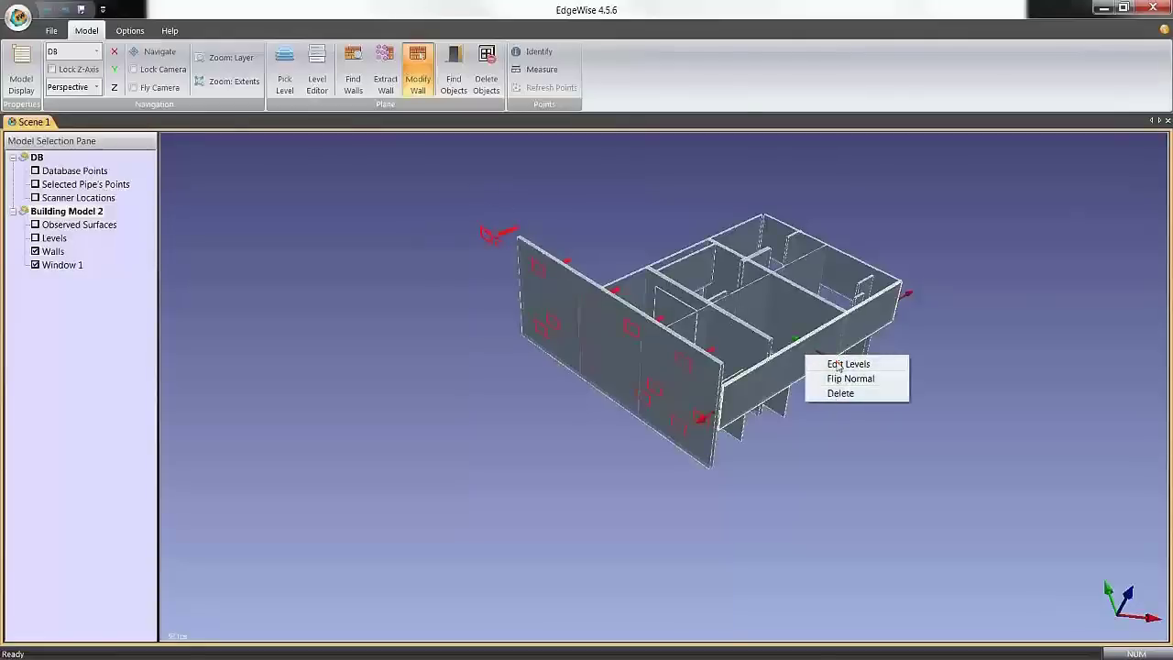
left_click(838, 365)
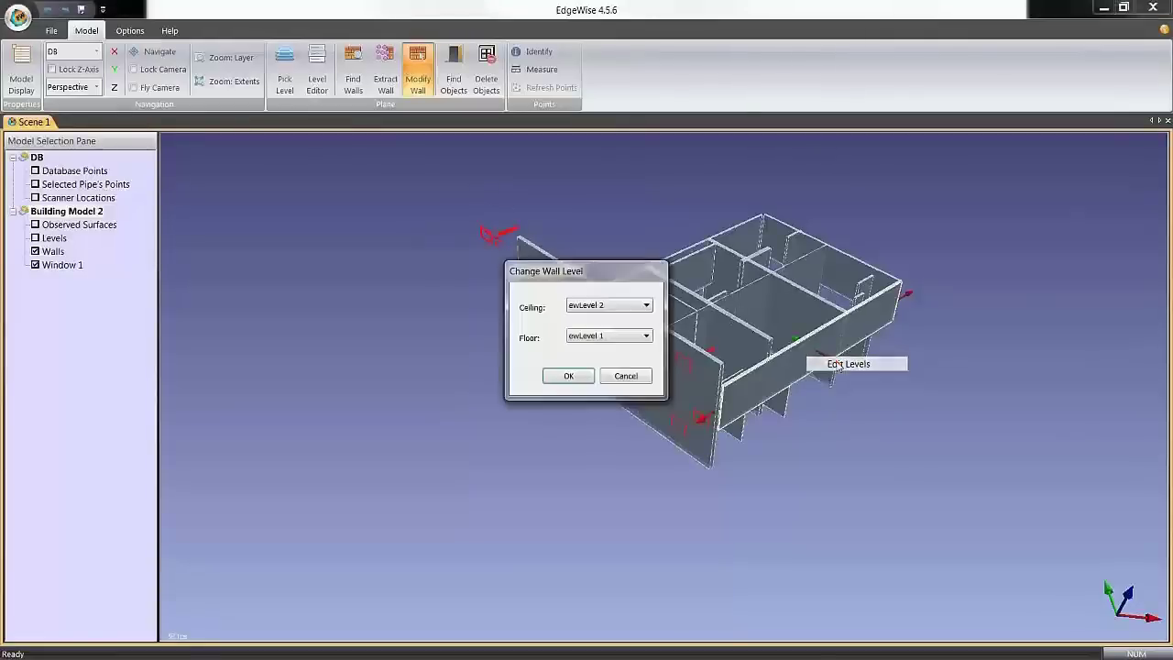
left_click(594, 341)
left_click(586, 366)
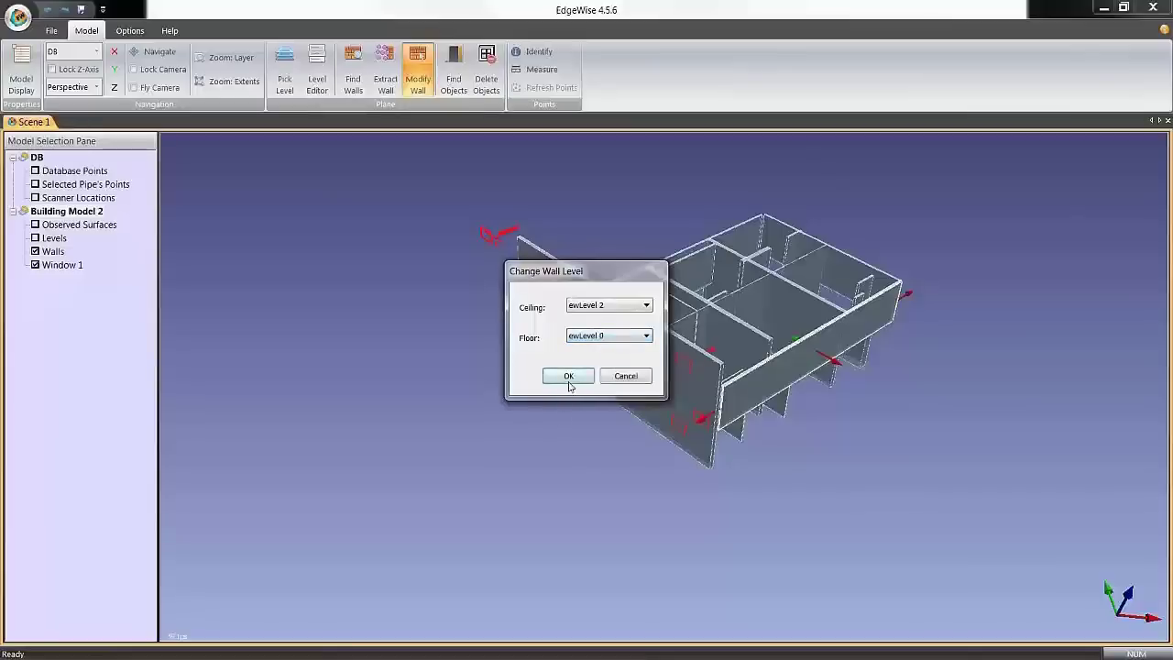
left_click(569, 375)
middle_click_drag(798, 464, 622, 447)
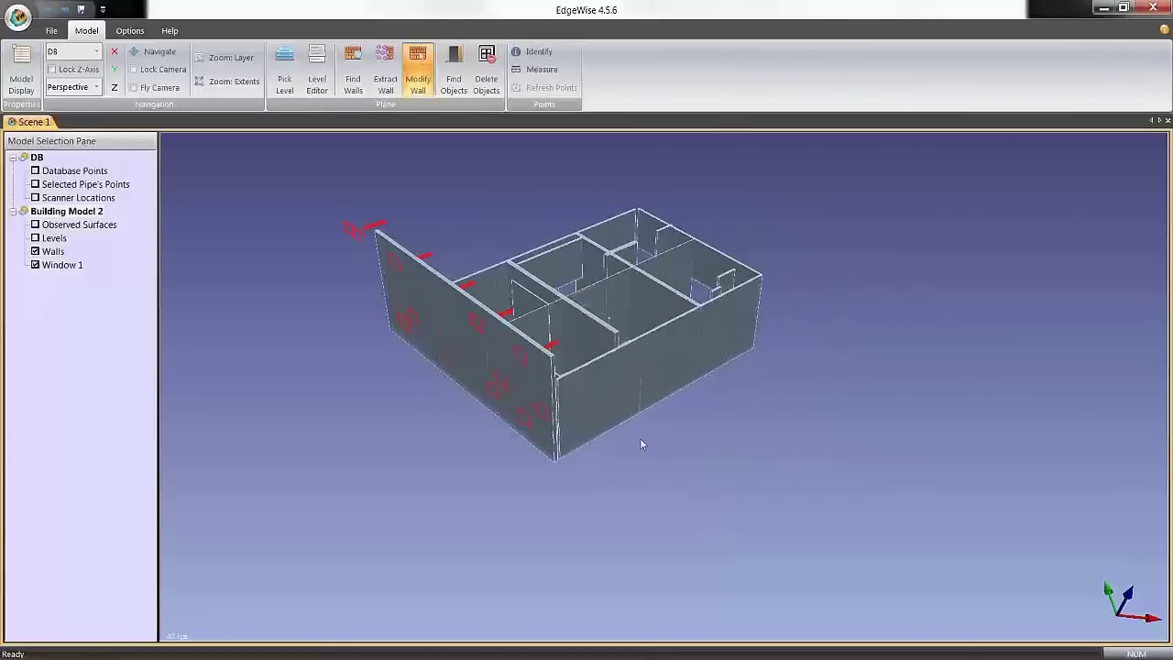
left_click_drag(641, 444, 437, 439)
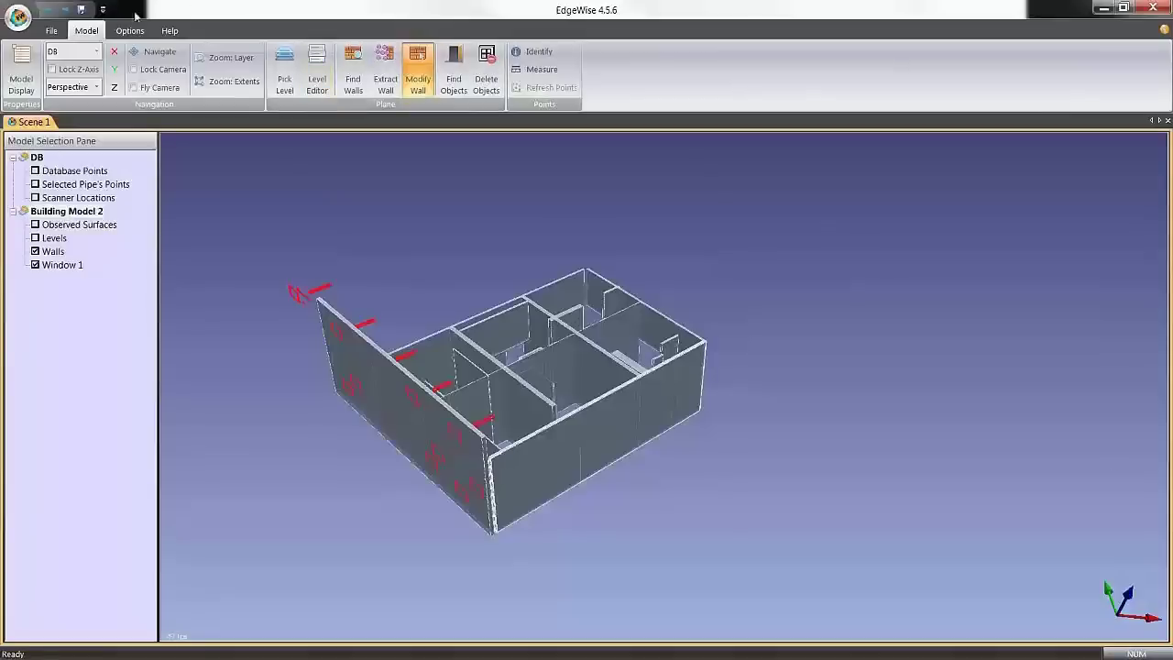
Step: Export the building model with its walls and windows to Revit
left_click(51, 30)
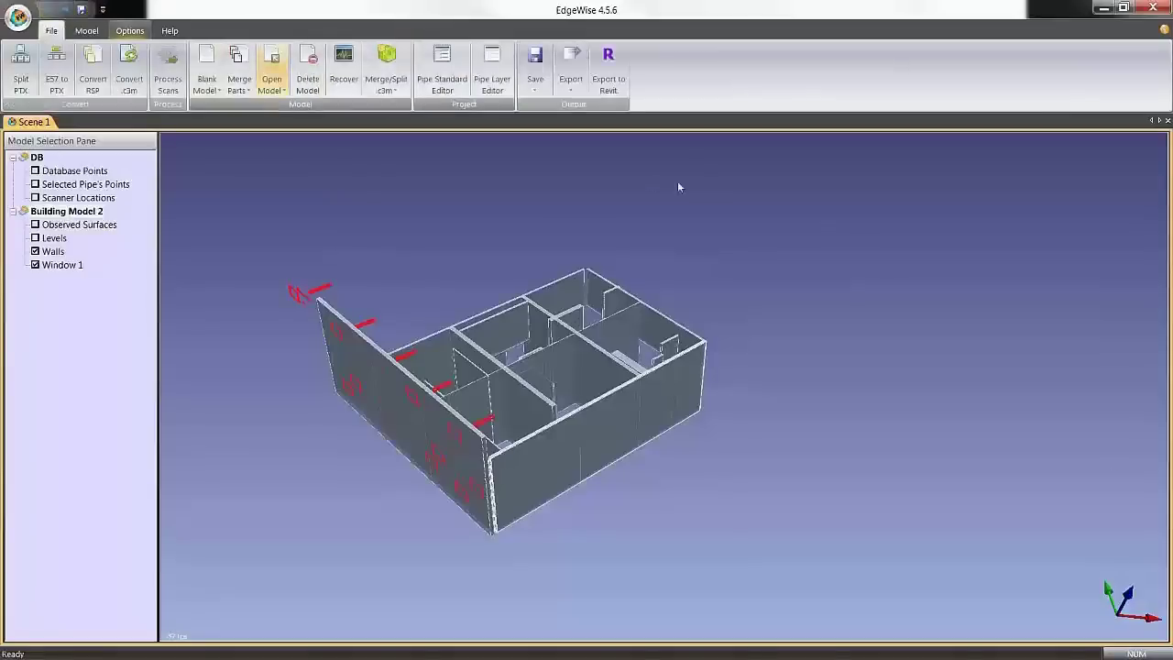
left_click(609, 81)
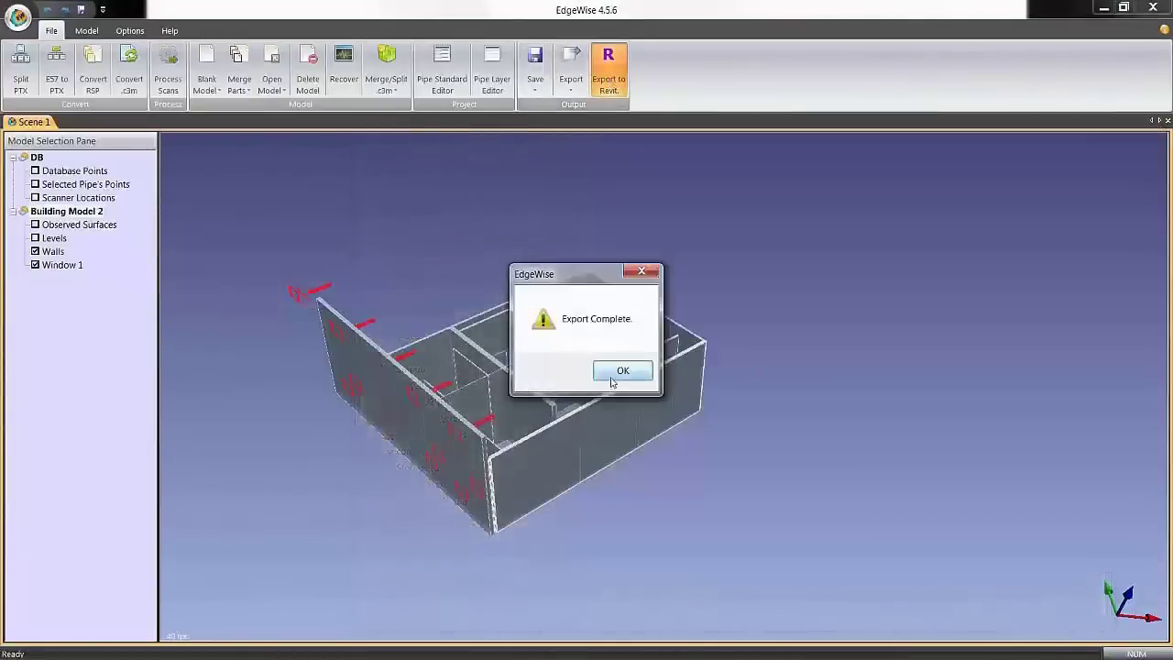
left_click(612, 376)
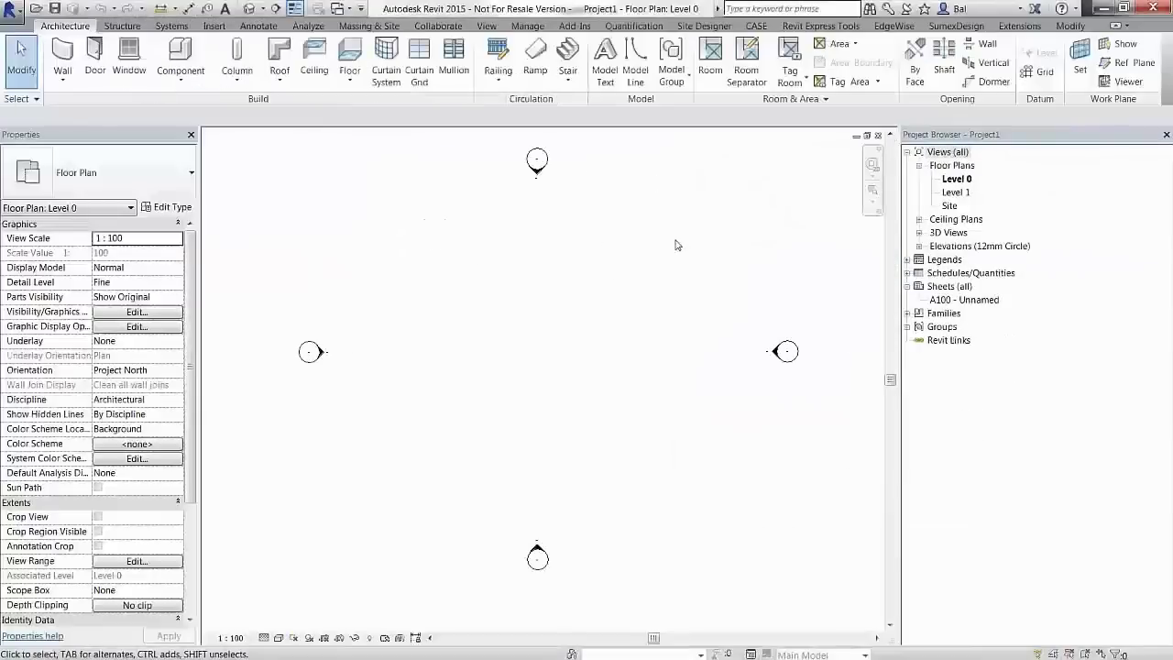
Step: Switch to Revit and open the project's {3D} view
double_click(947, 231)
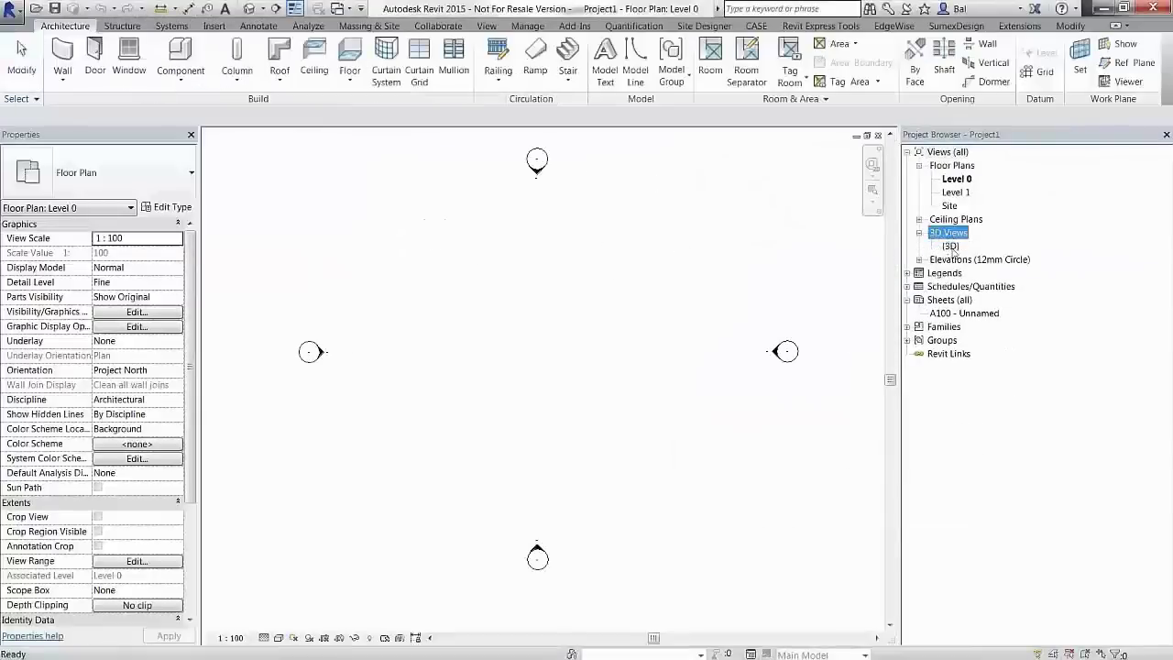
double_click(950, 245)
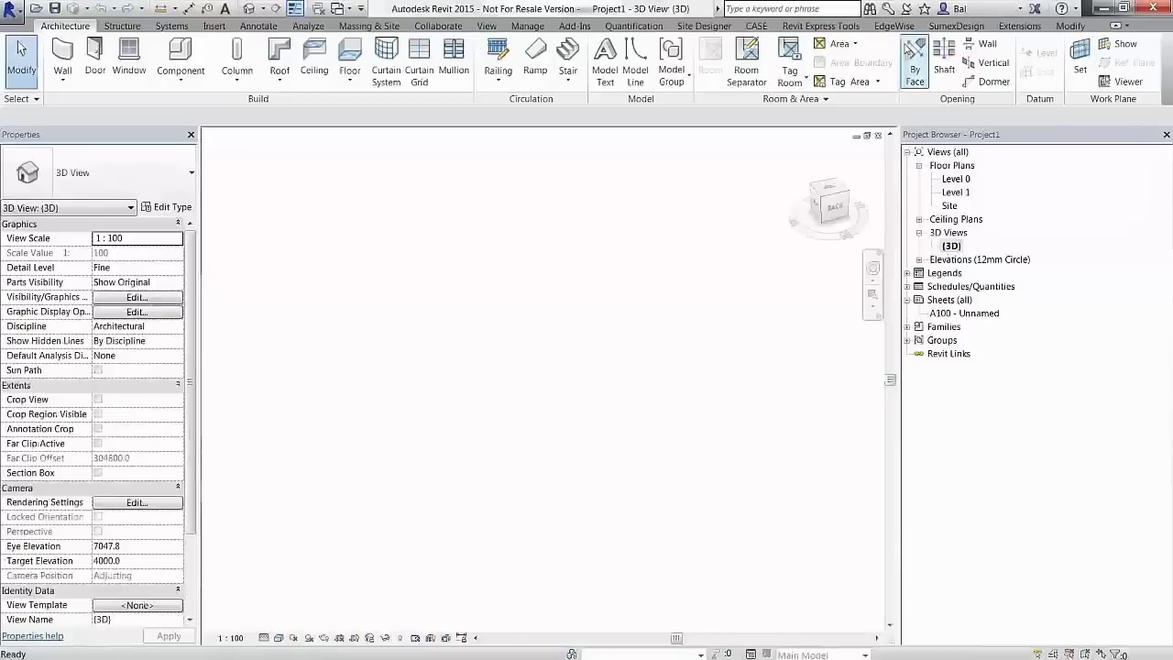
Step: Open the EdgeWise model planeslive_0000001416572686.c3rvt from the Revit Model folder of the Wall dataset
left_click(887, 28)
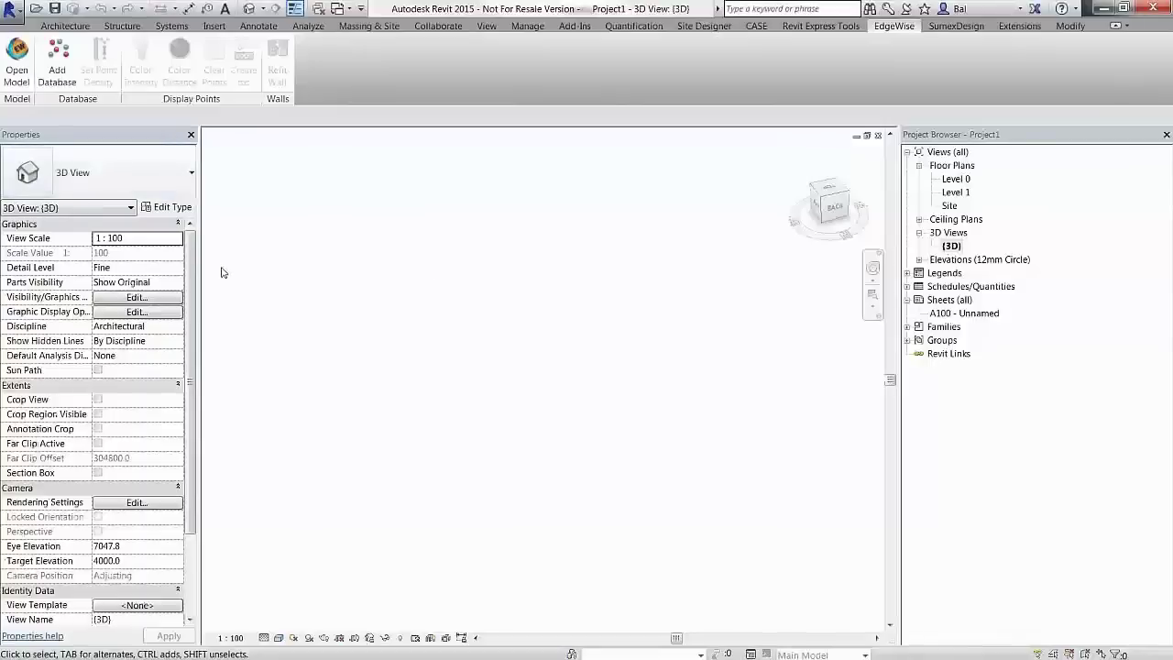
left_click(16, 64)
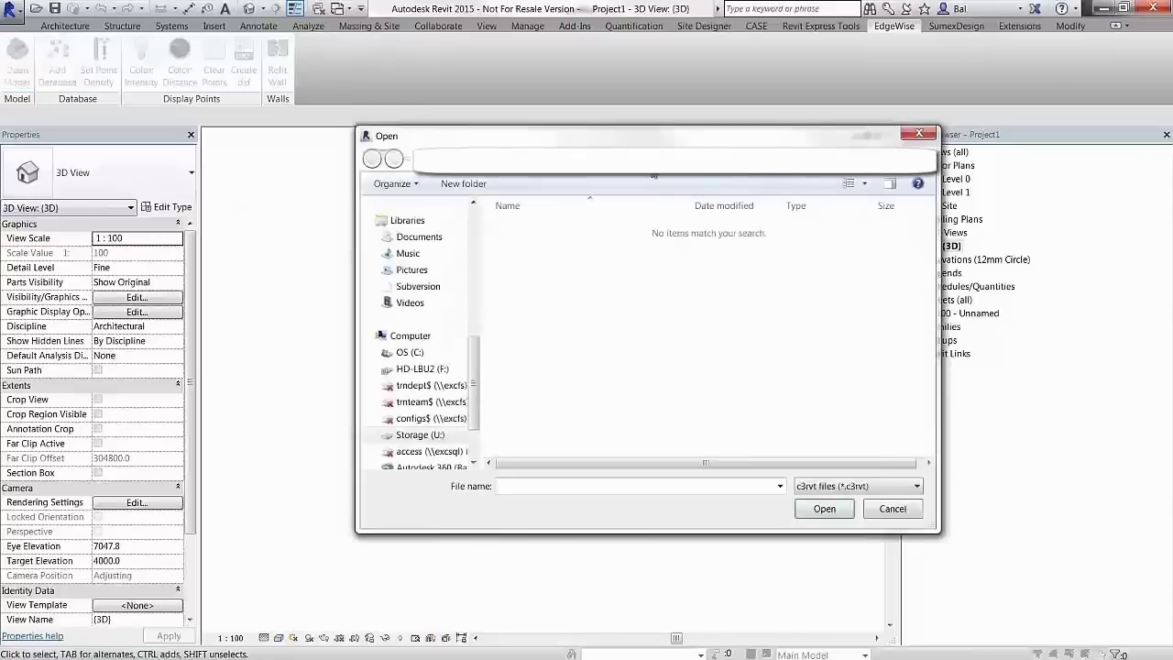
left_click_drag(474, 366, 474, 241)
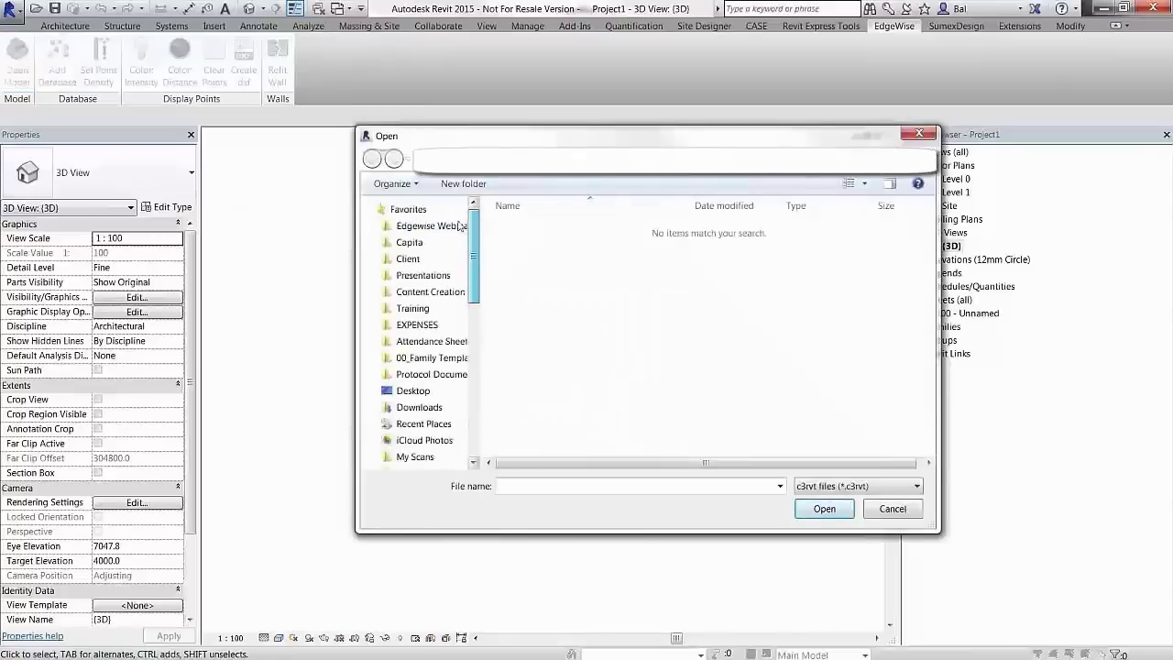
left_click(431, 225)
double_click(537, 230)
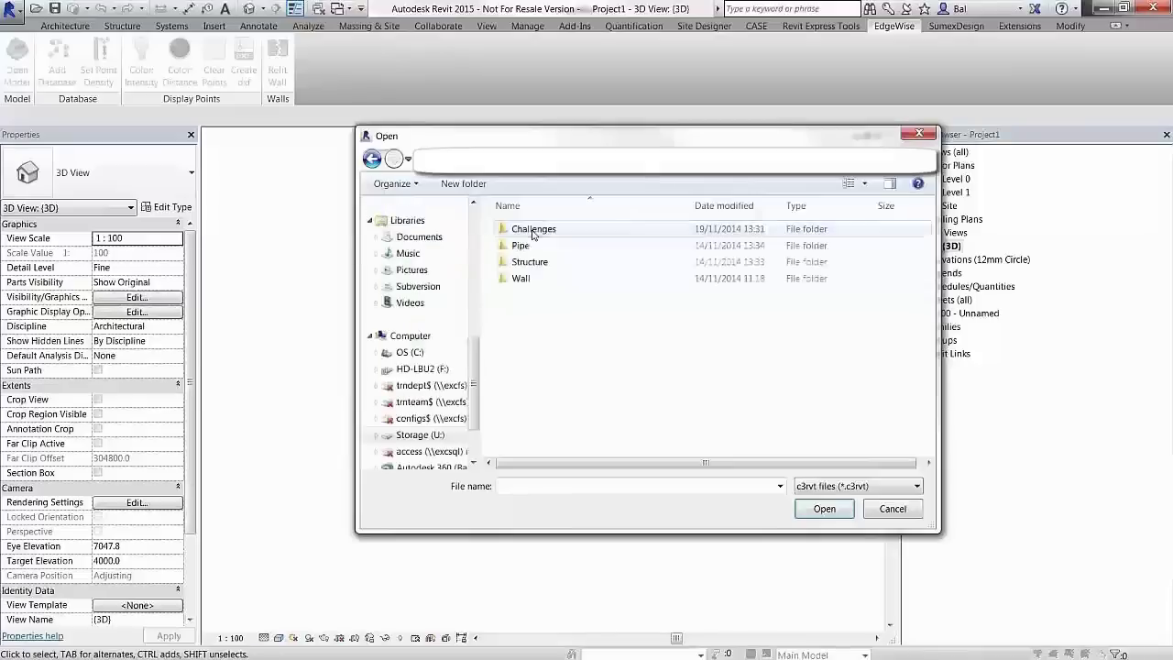
double_click(531, 279)
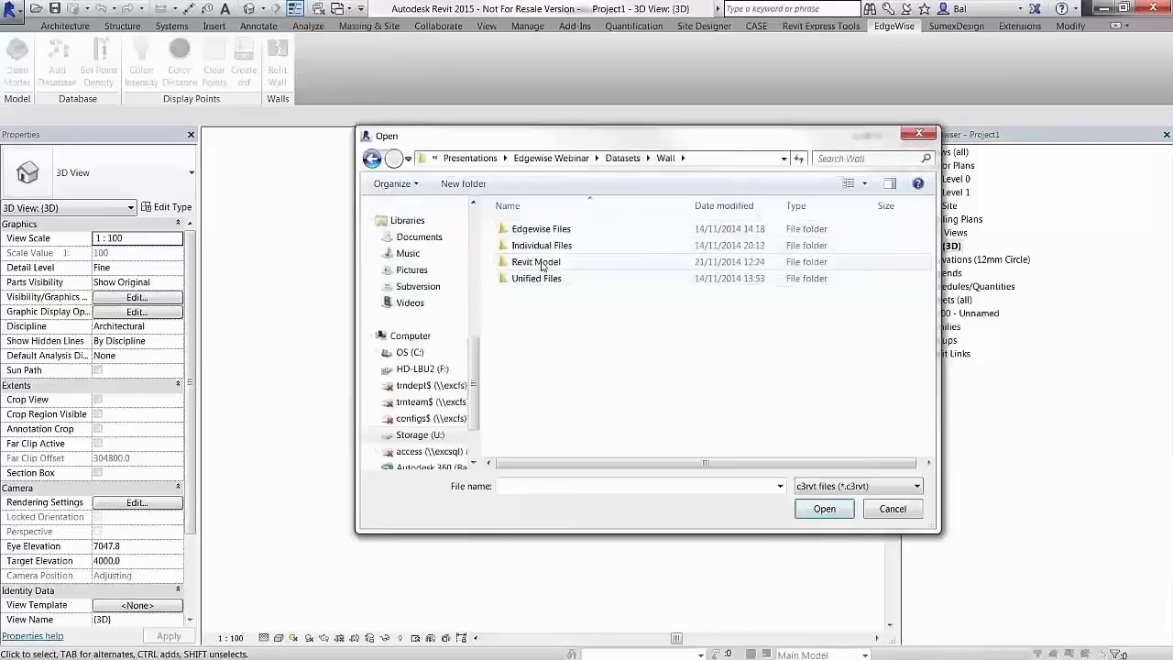
left_click(538, 261)
double_click(539, 261)
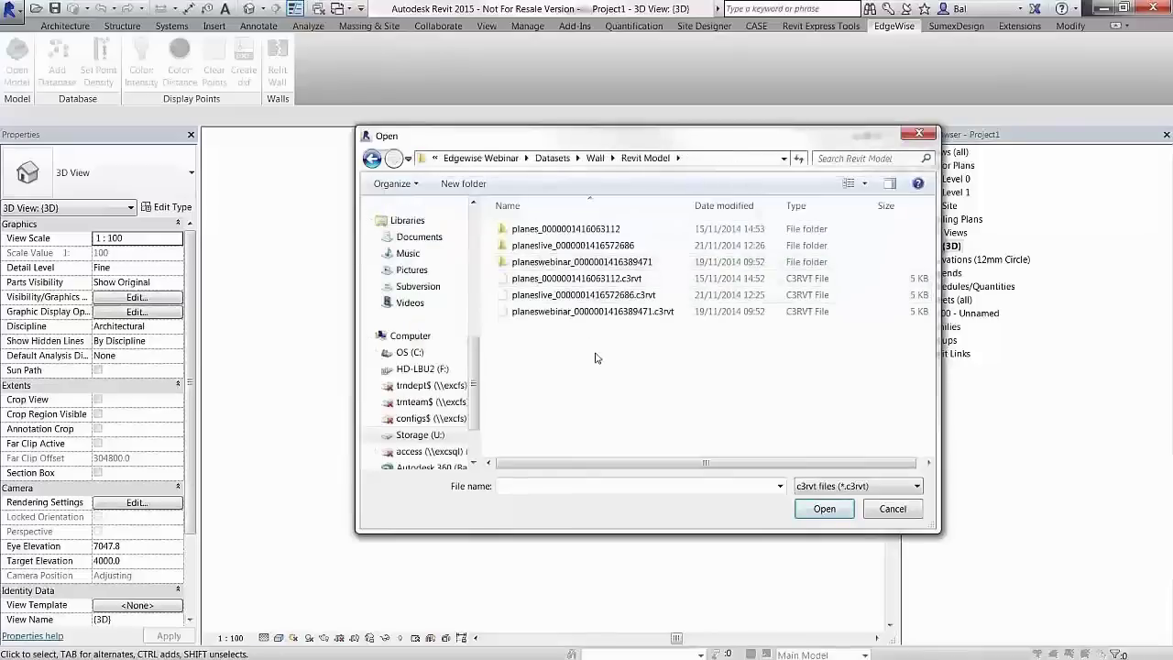
left_click(562, 295)
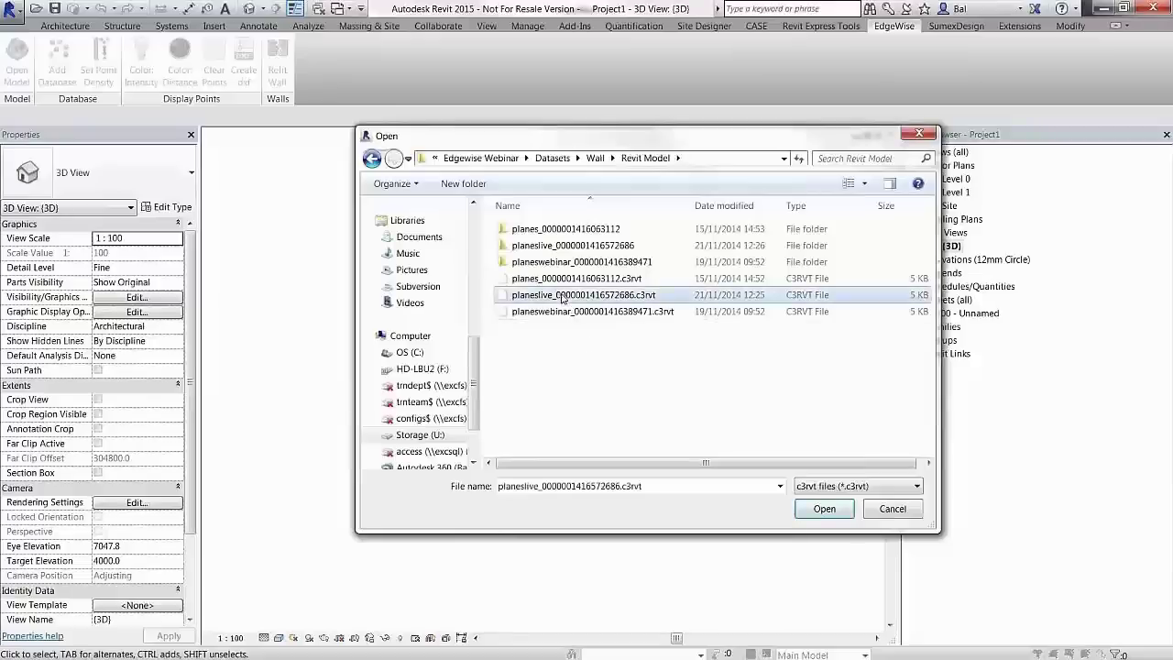
left_click(812, 510)
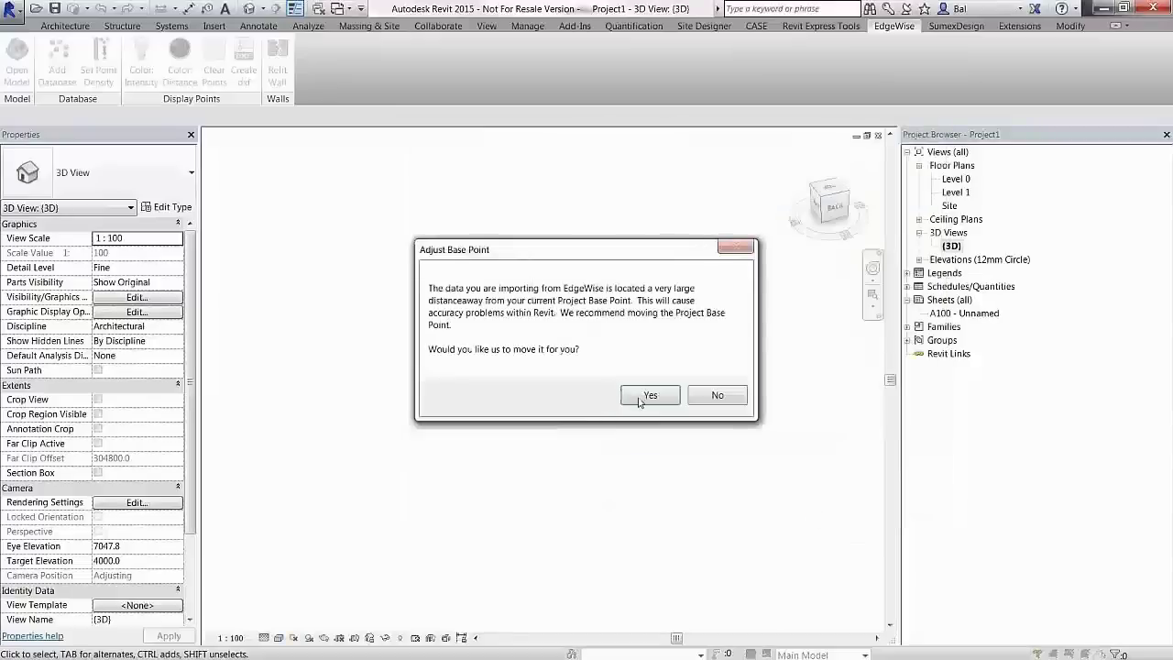
Step: Complete the EdgeWise import with the Project Base Point moved automatically, a wall thickness rounding tolerance chosen and wall joins allowed
left_click(641, 397)
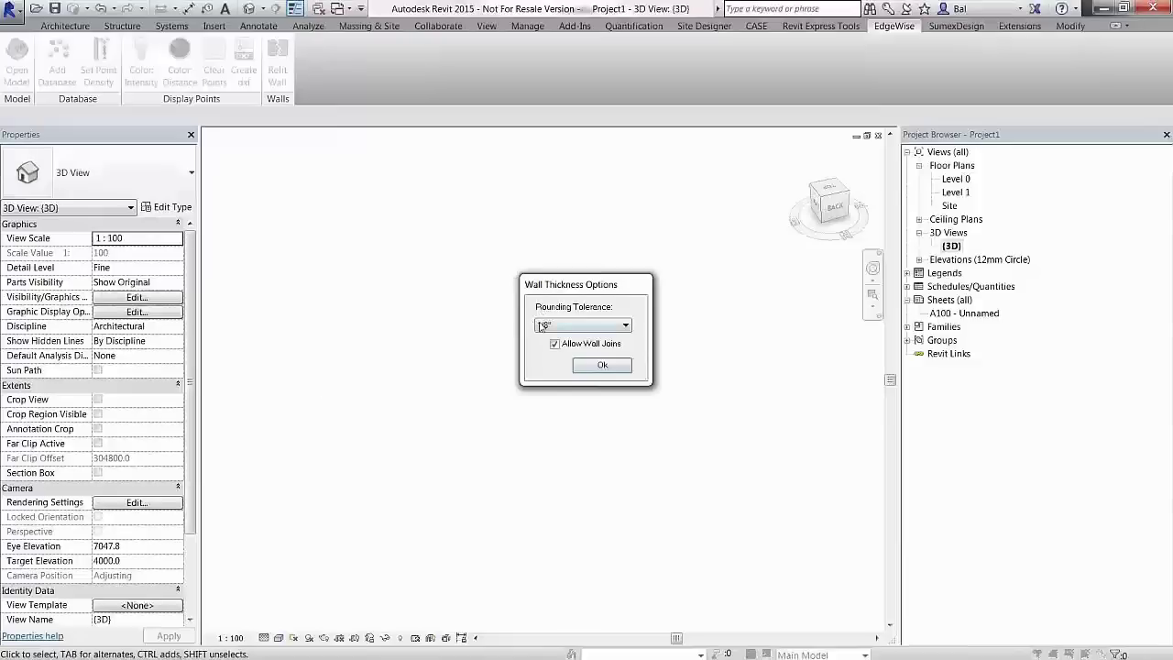
left_click(541, 326)
left_click(583, 424)
left_click(594, 369)
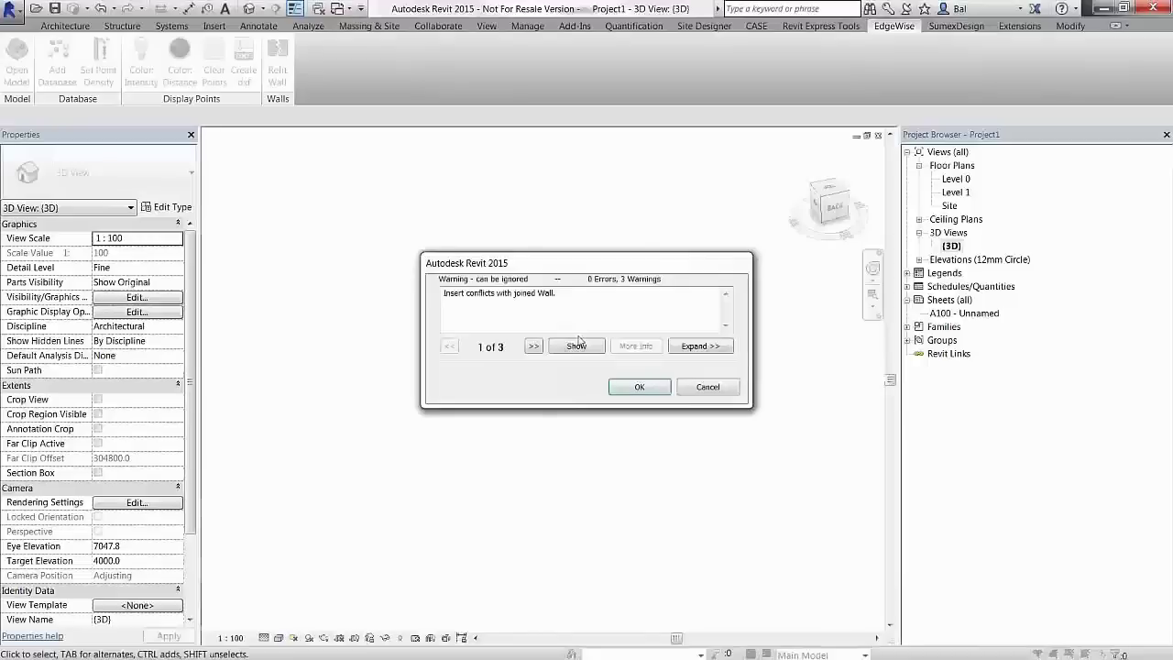
left_click(634, 388)
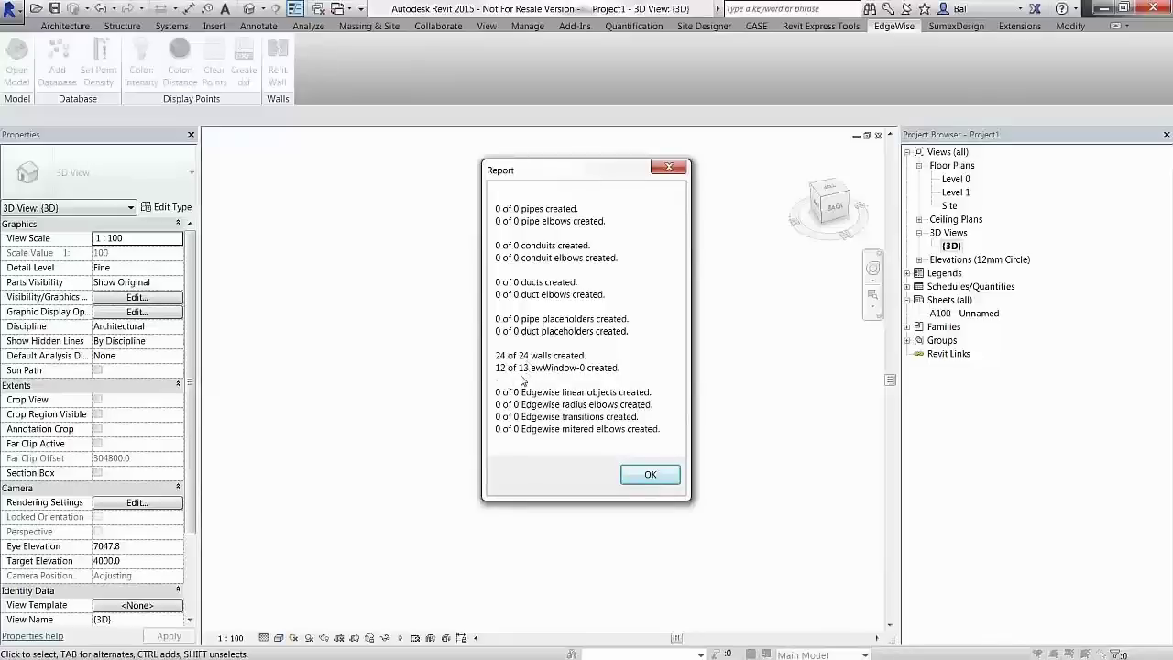
left_click(650, 473)
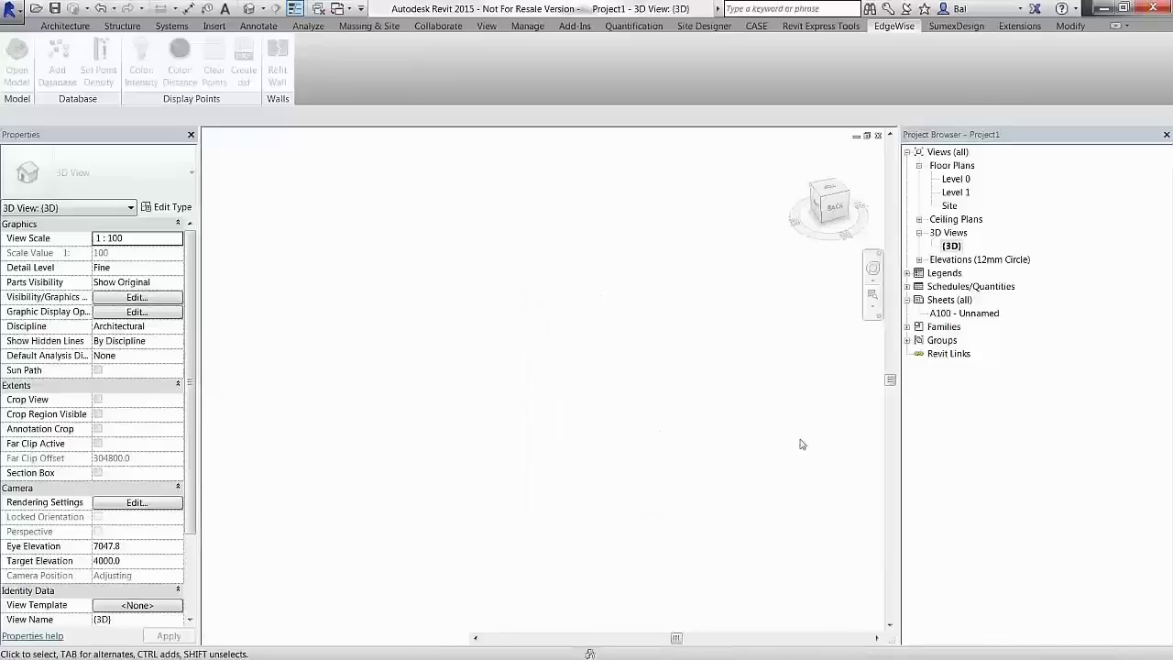
Step: Examine the imported walls and the window openings of the facade from several angles in the 3D view
left_click(849, 196)
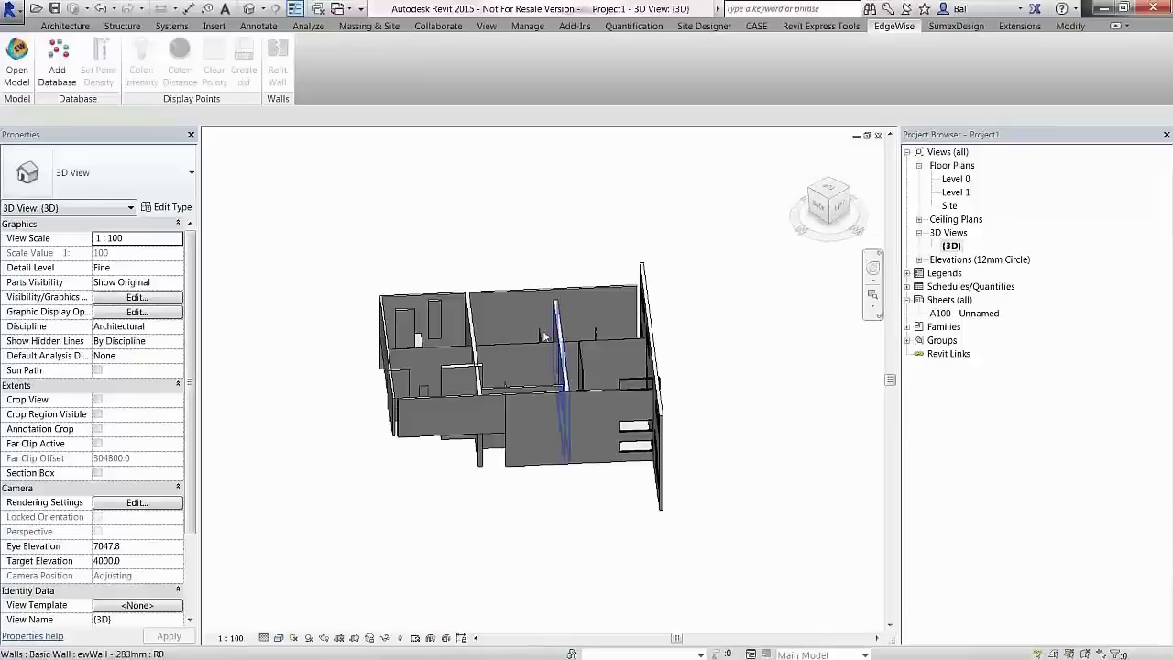
left_click(733, 351)
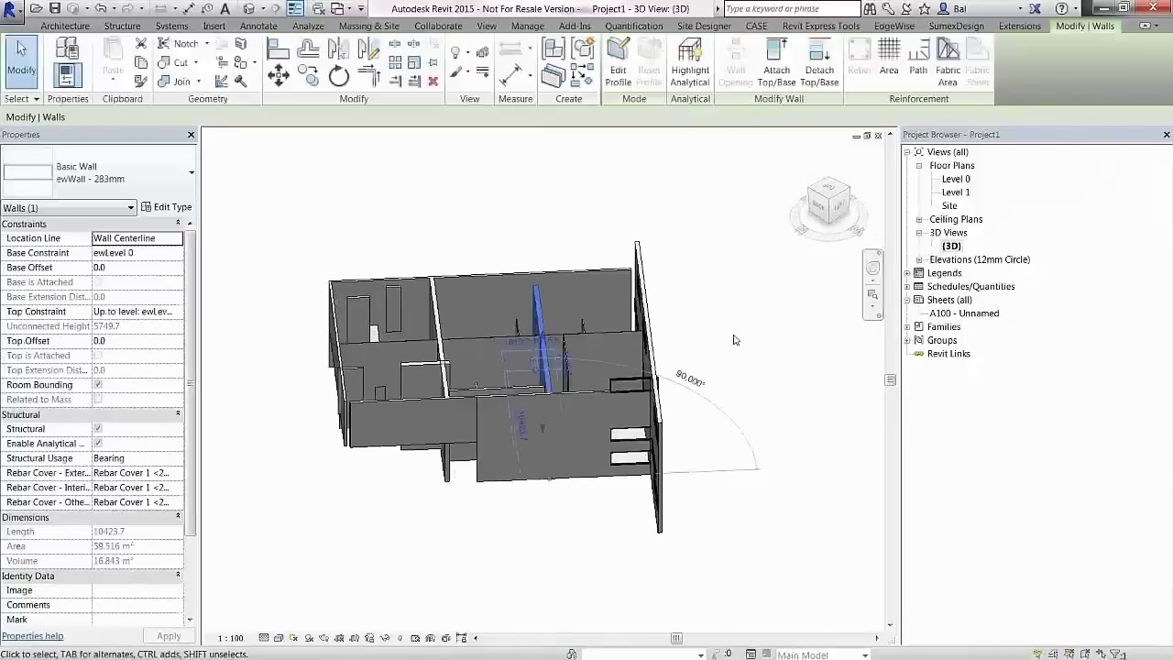
left_click(733, 340)
middle_click_drag(752, 361, 587, 321, "shift")
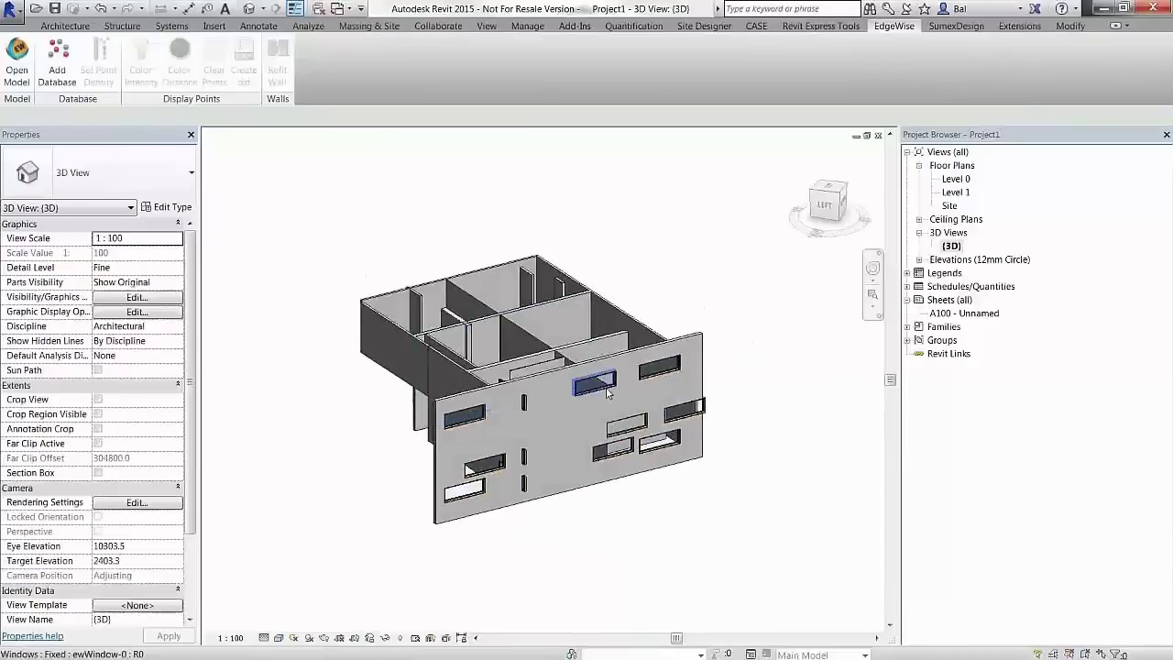
scroll(525, 220, "up", 2)
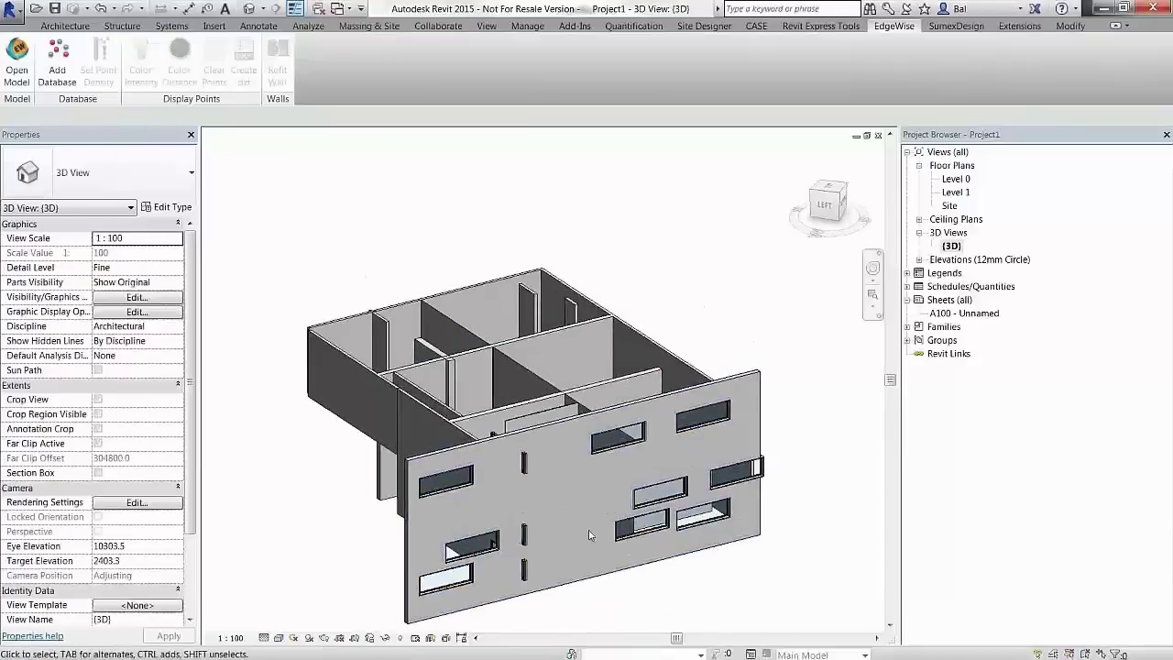
left_click(460, 438)
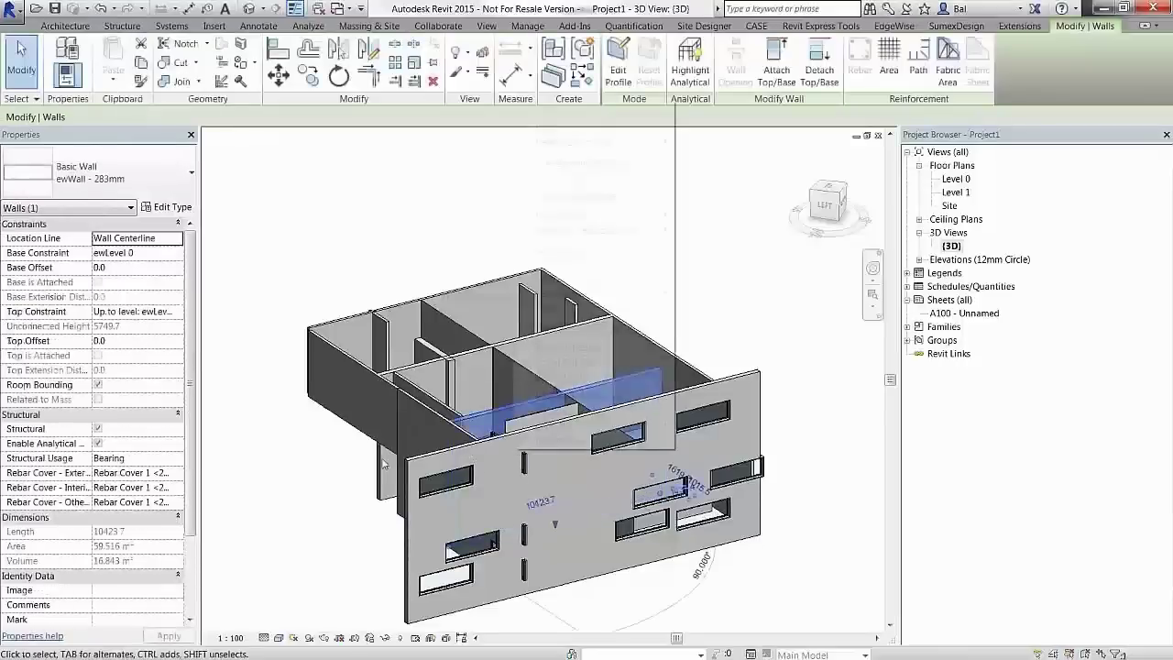
left_click(294, 441)
middle_click_drag(293, 426, 604, 499, "shift")
middle_click_drag(662, 565, 582, 454, "shift")
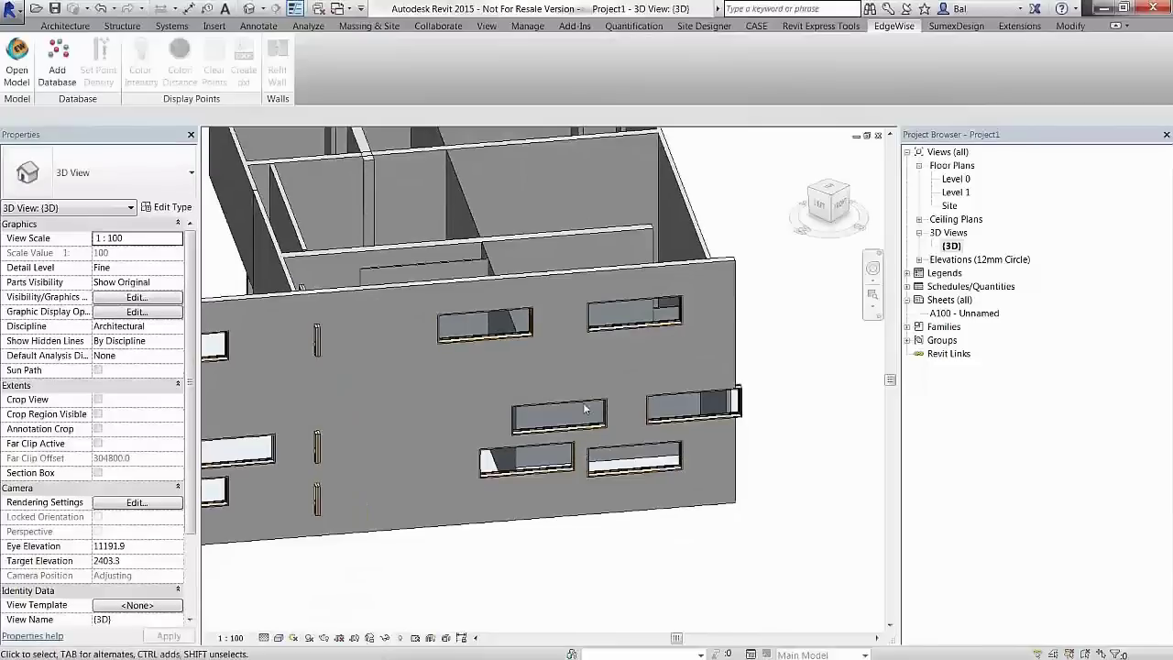
Step: Check the family type and properties of the facade's upper window nearest the building corner
left_click(632, 321)
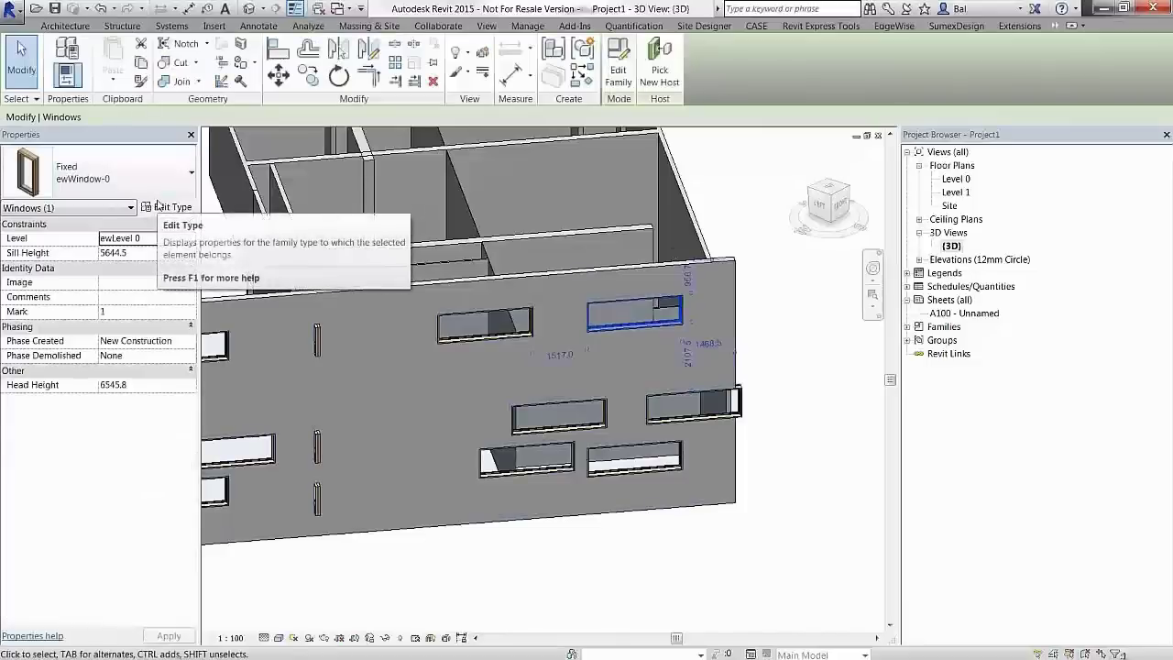
middle_click_drag(707, 166, 706, 352)
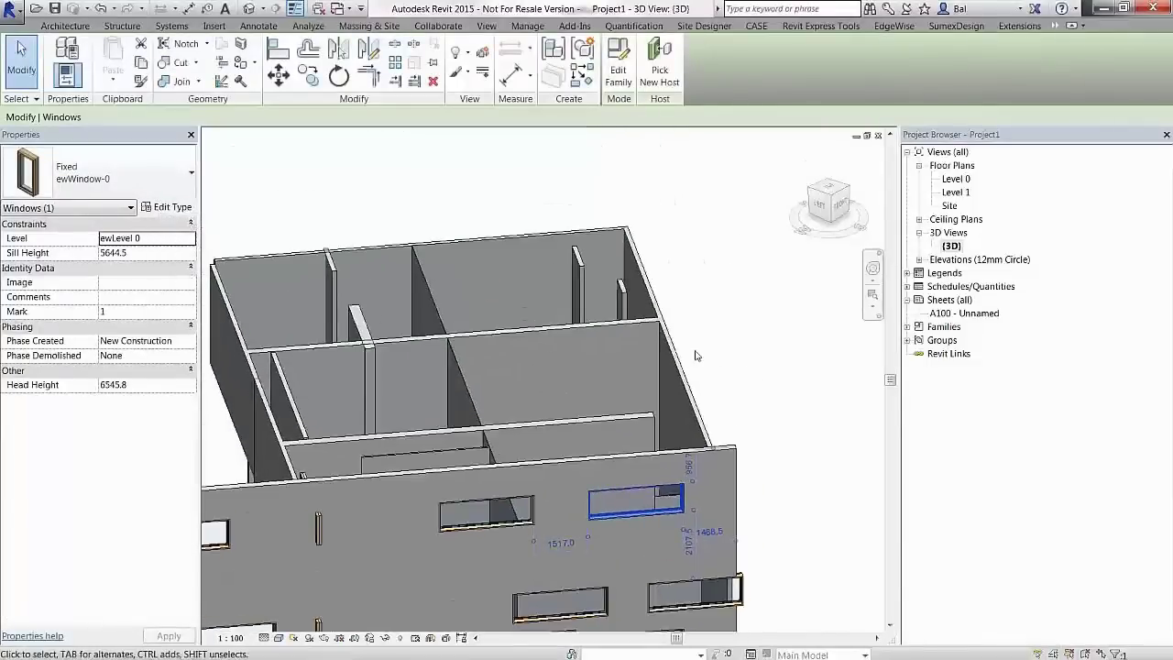
left_click(724, 331)
Step: Check the types assigned to the long outer wall and an adjoining interior wall, and review the available ewWall thickness types
middle_click_drag(752, 395, 446, 424, "shift")
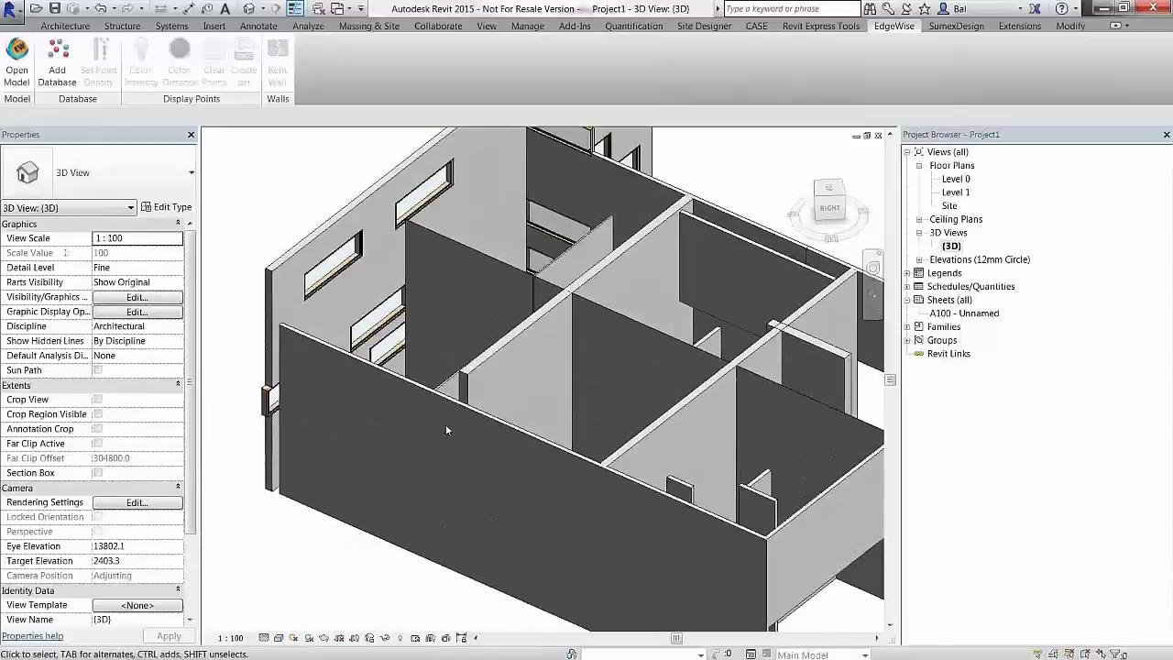
left_click(497, 421)
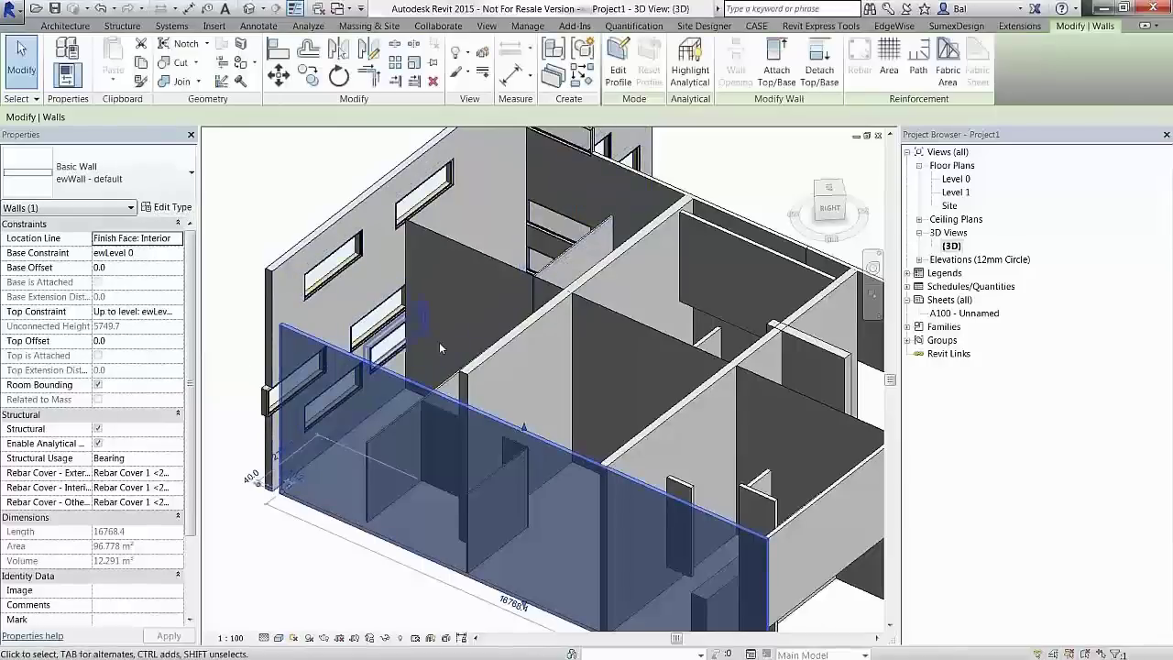
left_click(493, 352)
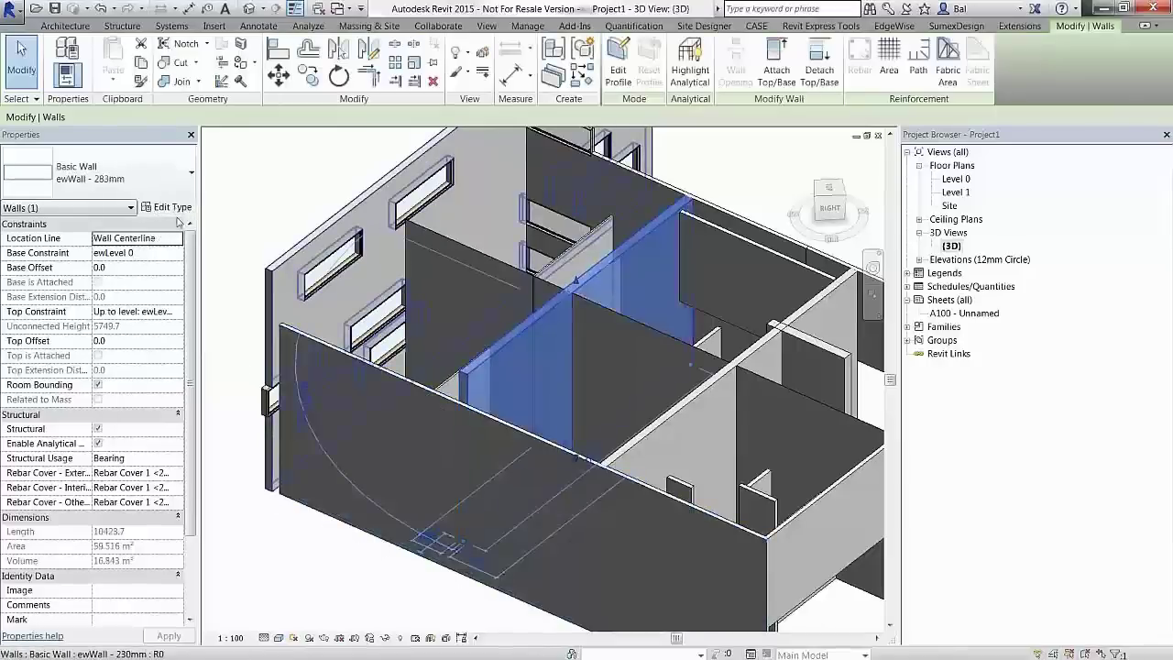
left_click(140, 178)
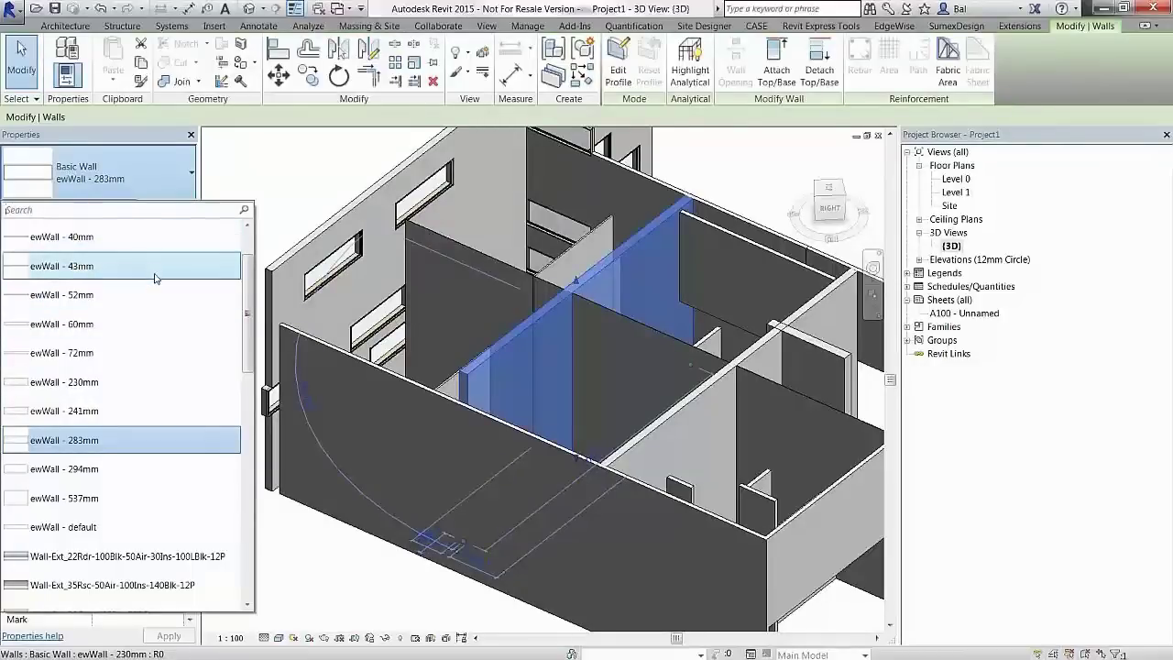
scroll(163, 343, "down", 1)
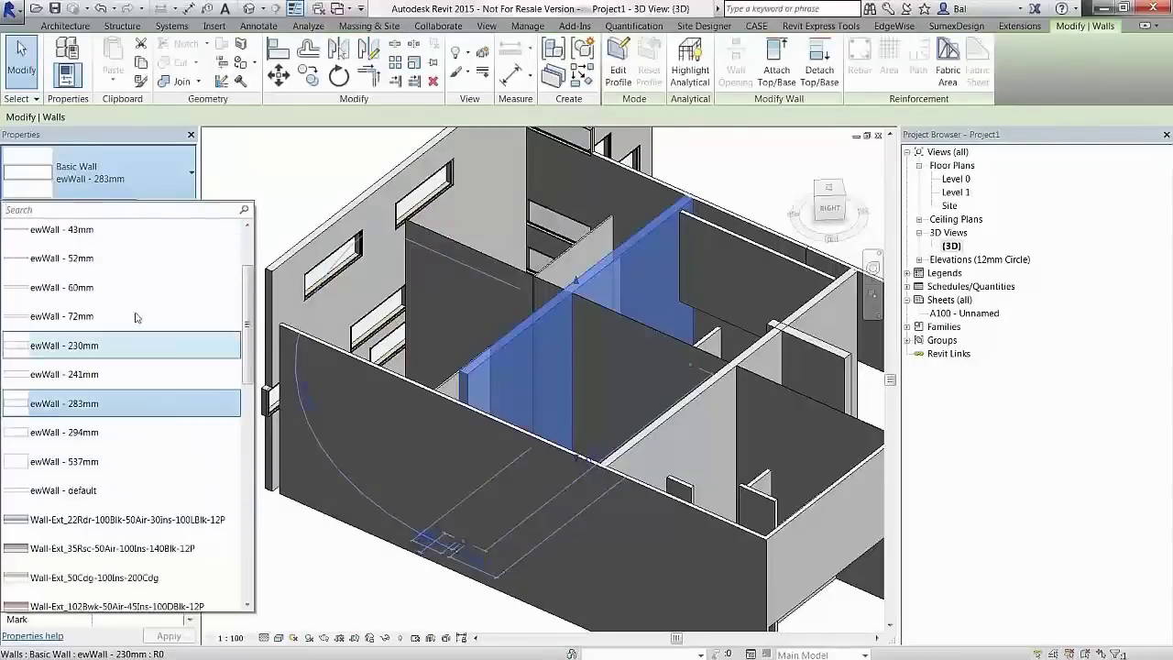
left_click(305, 191)
Step: Examine the interior wall layout from above, including the long outer wall and its junctions
scroll(383, 373, "up", 2)
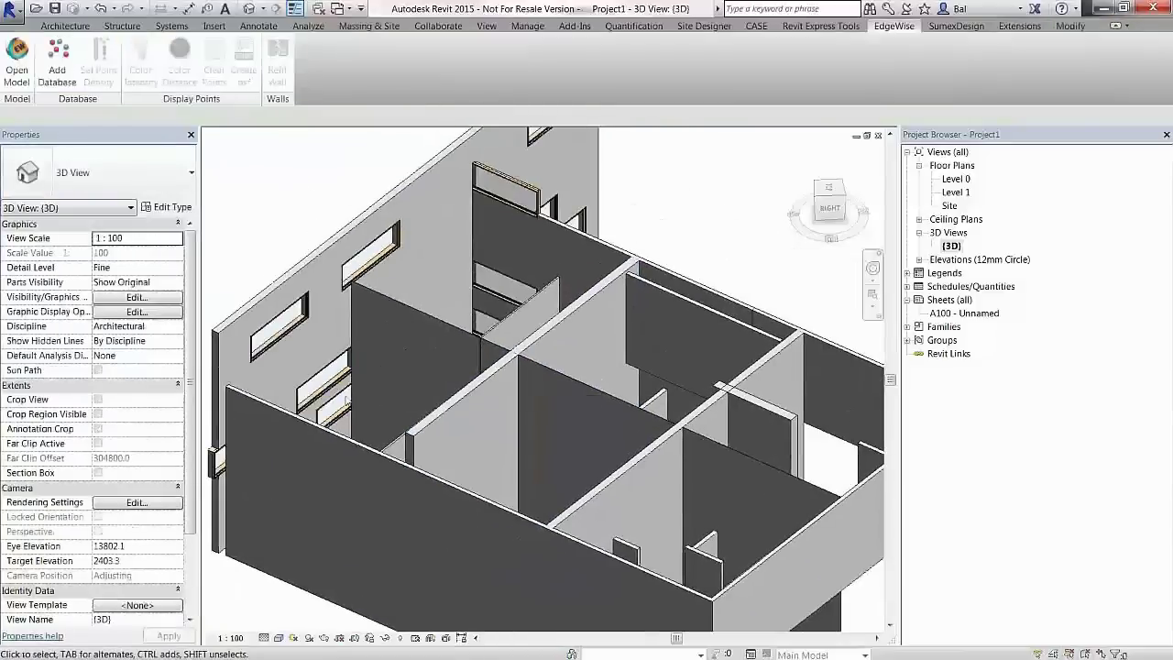
middle_click_drag(383, 373, 446, 477, "shift")
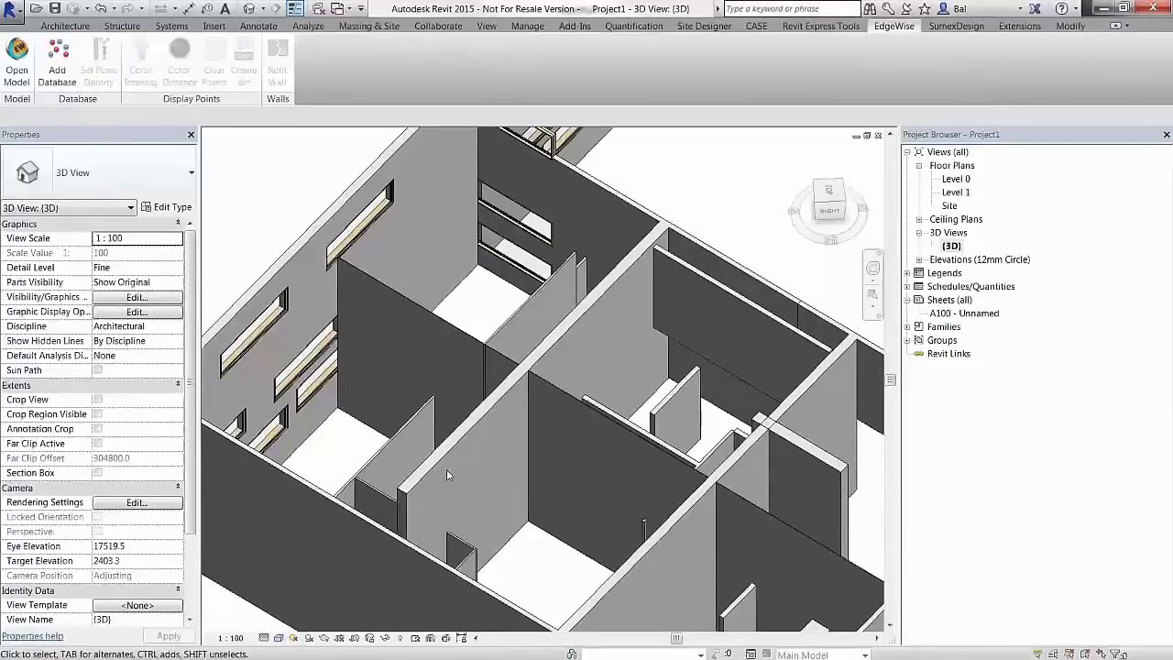
middle_click_drag(446, 474, 489, 399, "shift")
left_click(246, 317)
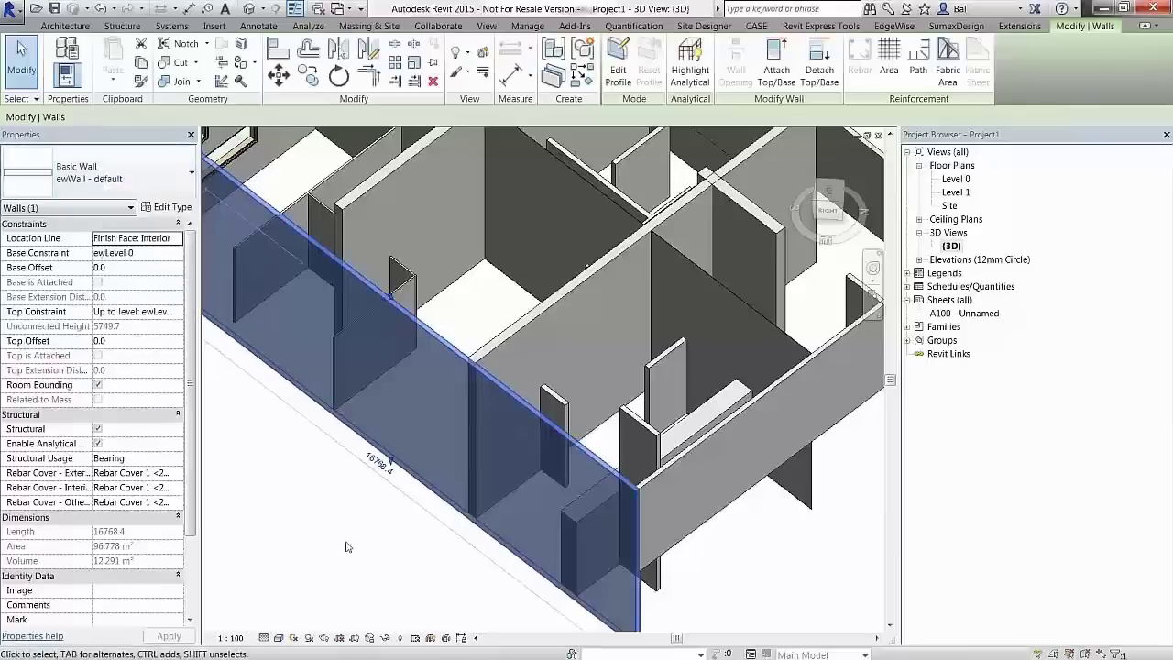
middle_click_drag(340, 549, 381, 568)
scroll(366, 476, "down", 5)
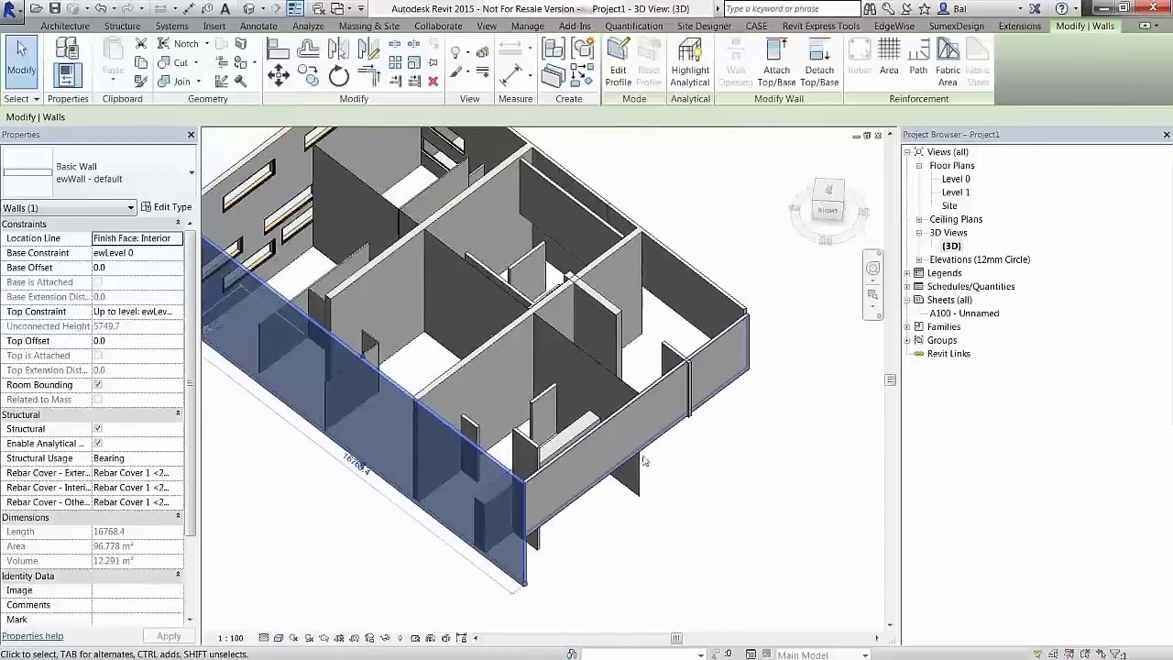
Step: View the model from the top and select the ewLevel 1 outer wall at the building's short end
left_click(834, 191)
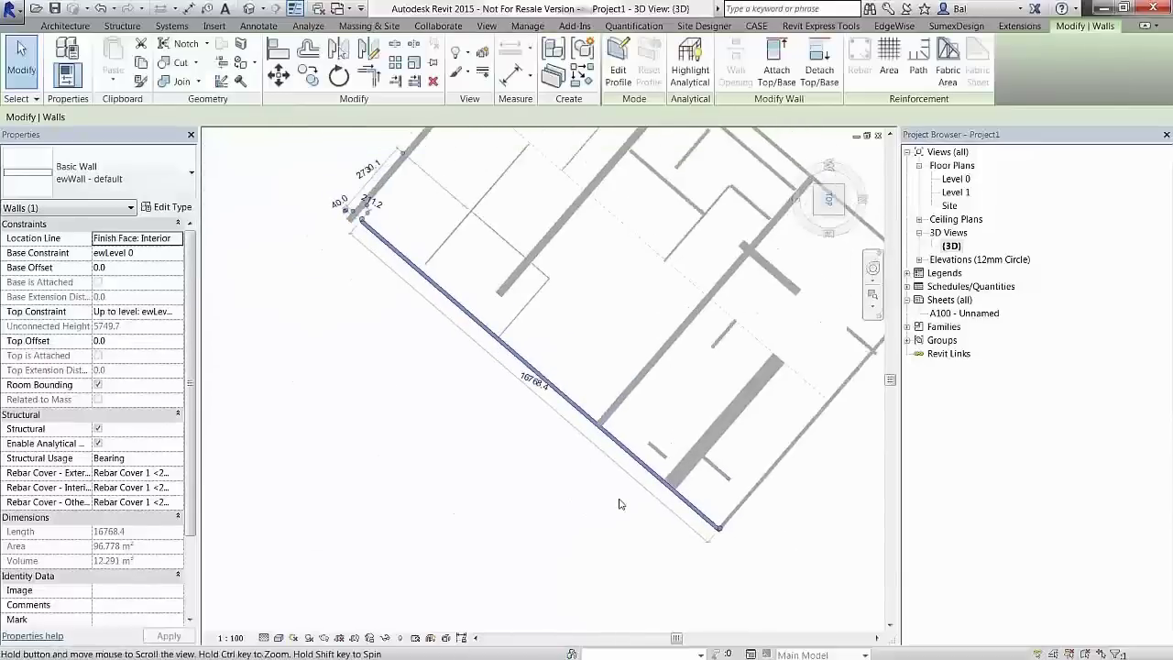
middle_click_drag(760, 510, 561, 537)
scroll(642, 494, "up", 2)
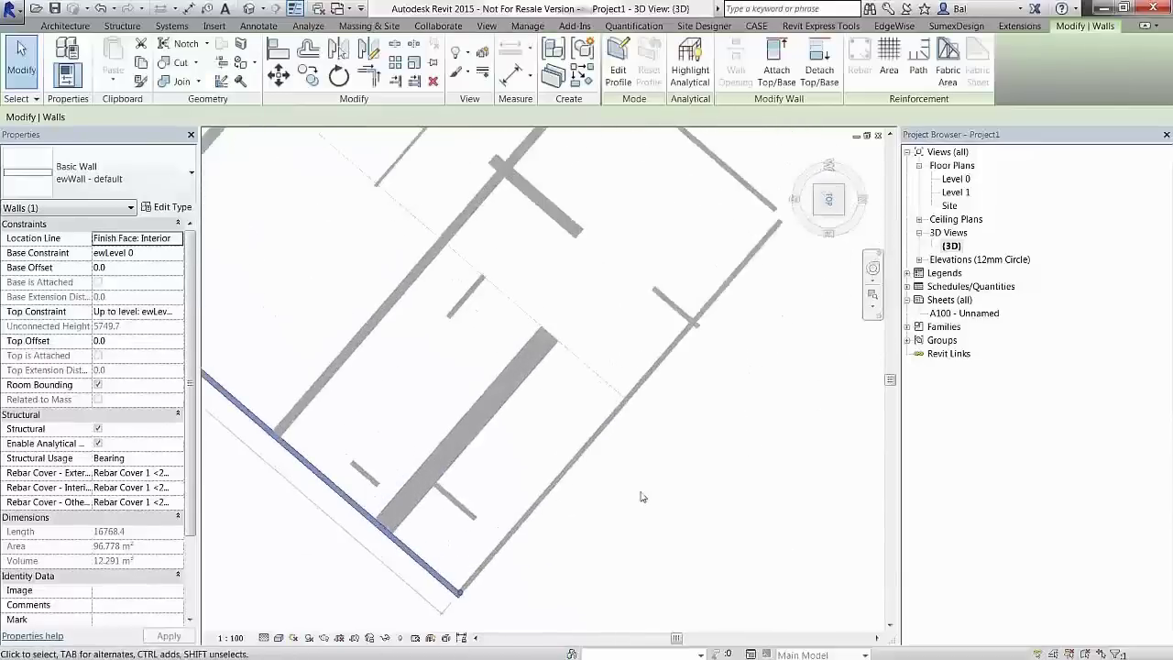
left_click(602, 471)
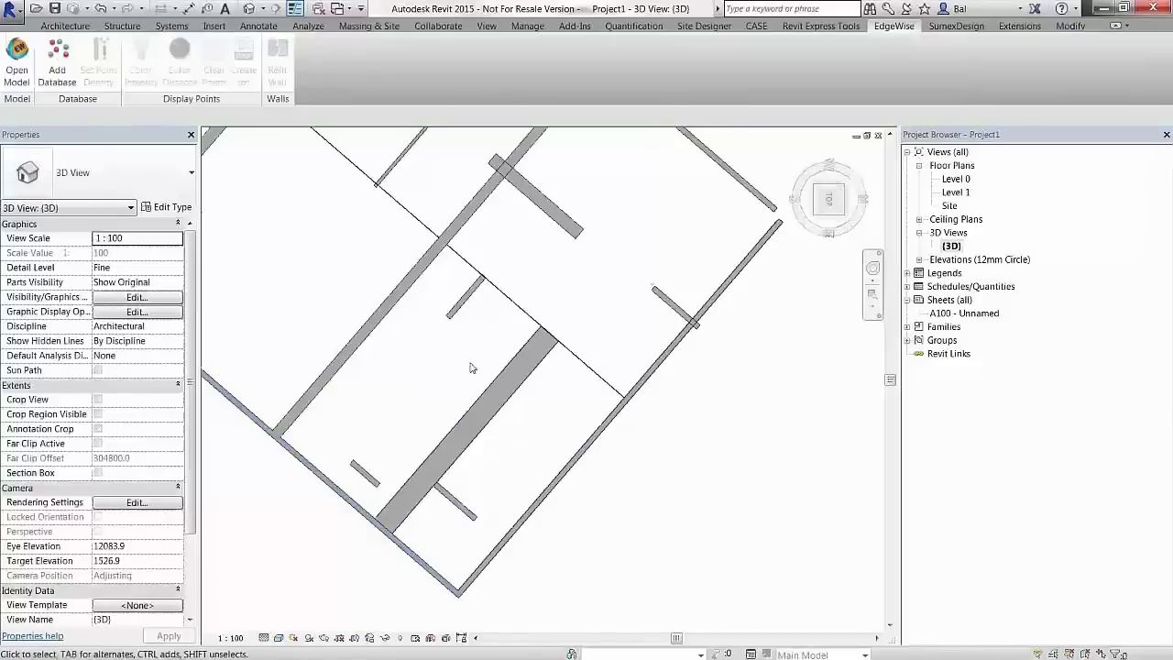
left_click(546, 493)
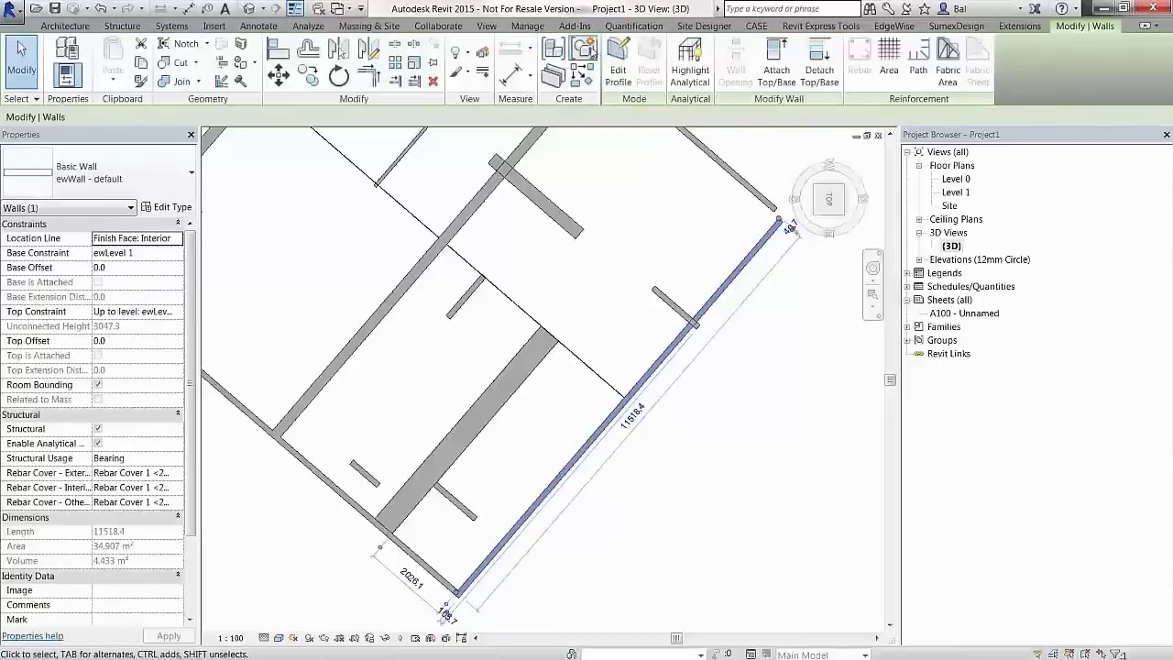
Step: Link the EdgeWise database planeslive_0000001416572686.c3rvt from the Revit Model folder to the project
left_click(893, 26)
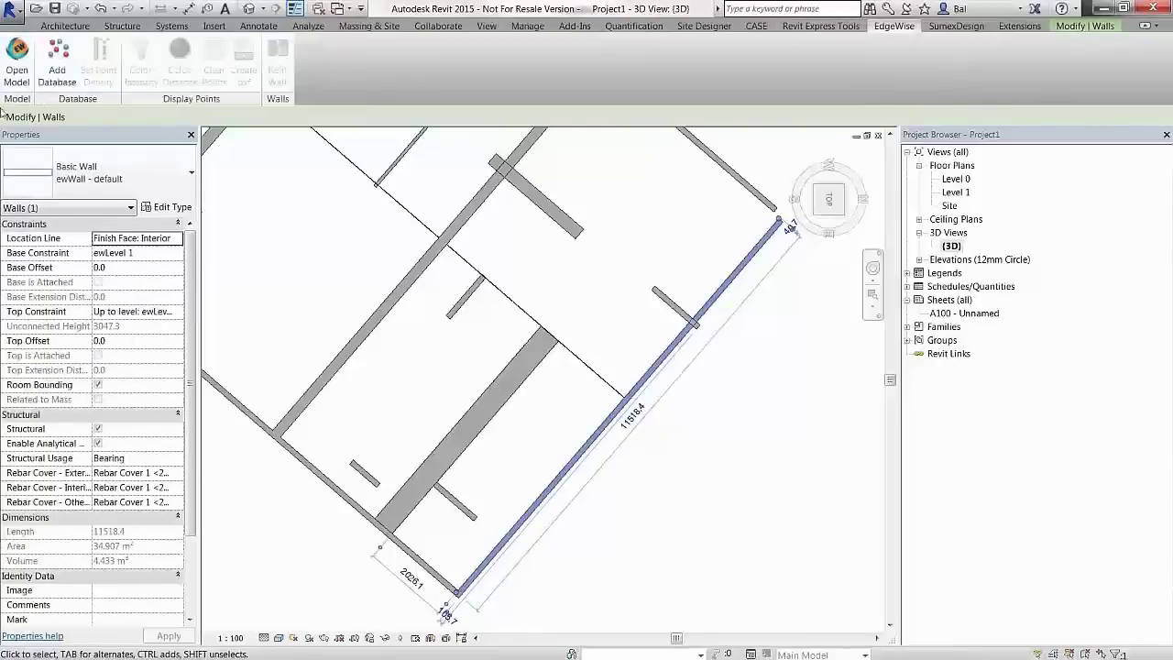
left_click(60, 74)
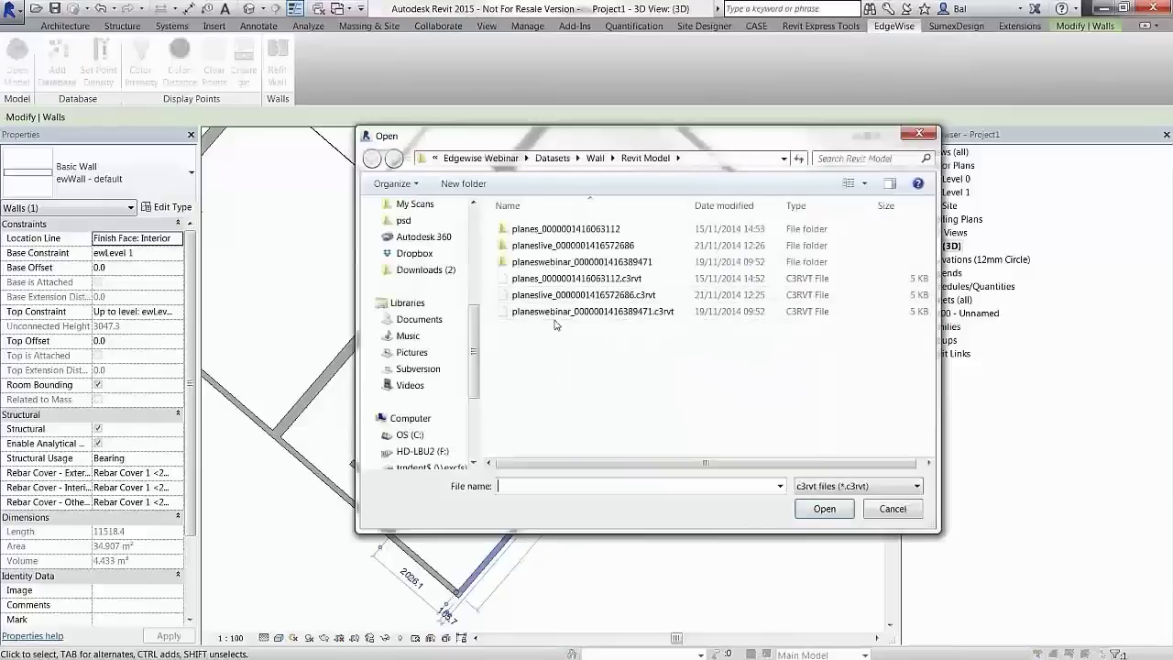
left_click(547, 295)
left_click(808, 513)
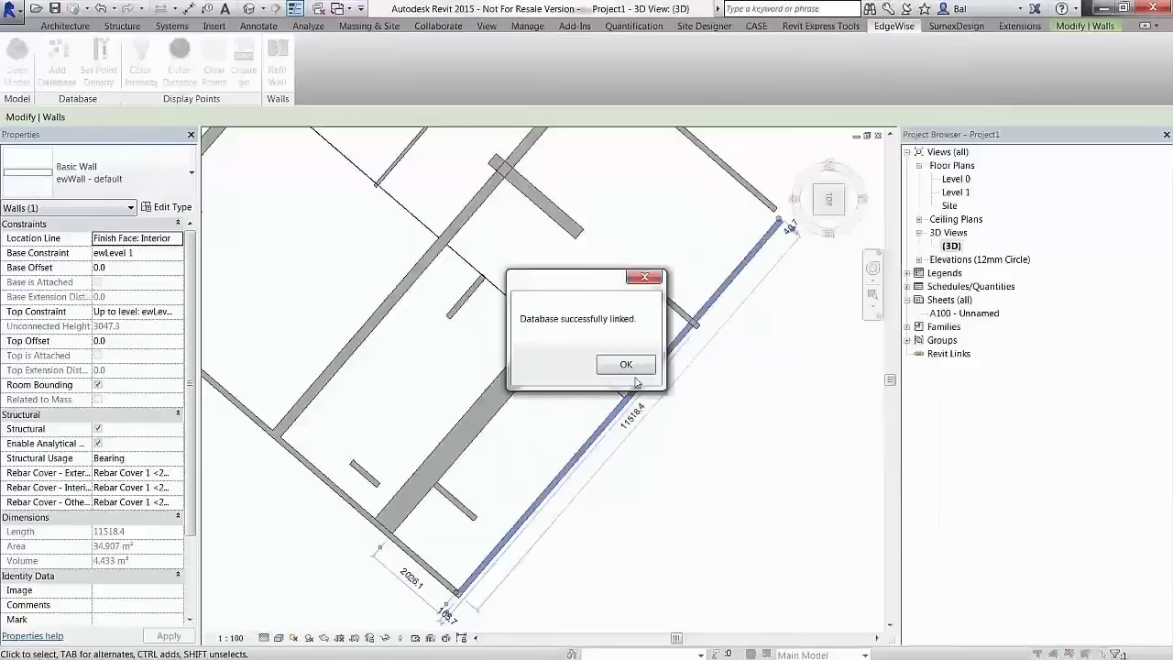
left_click(635, 375)
middle_click_drag(568, 528, 507, 535)
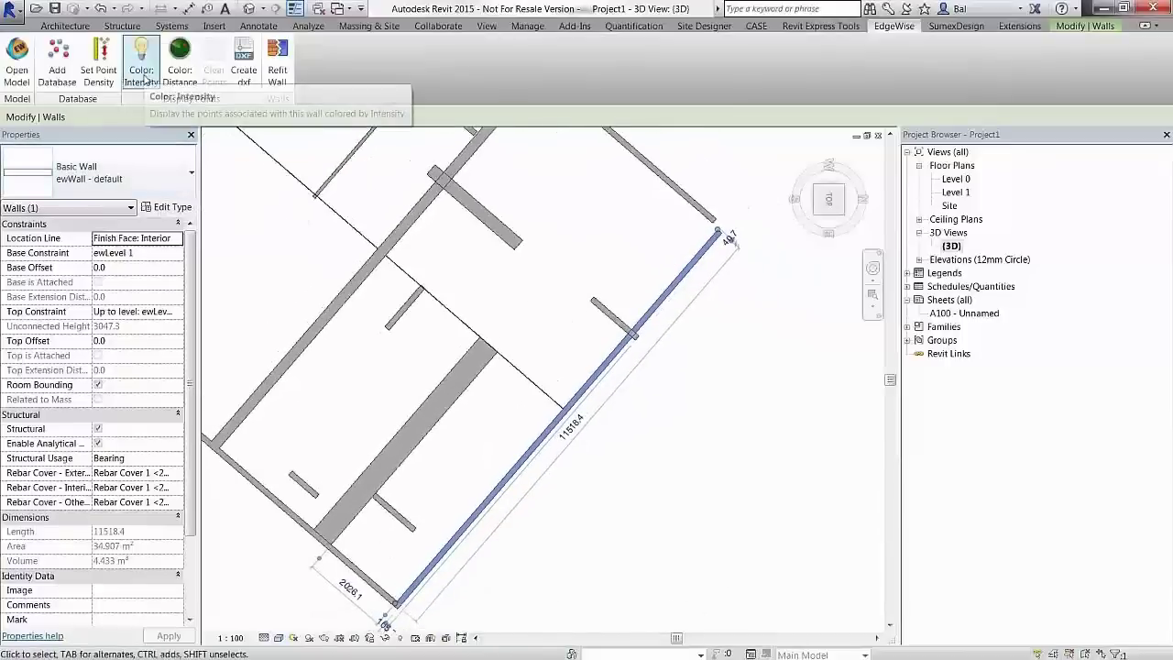
Step: Display the selected outer wall's scan points coloured by intensity and compare them with the wall faces in plan
left_click(141, 65)
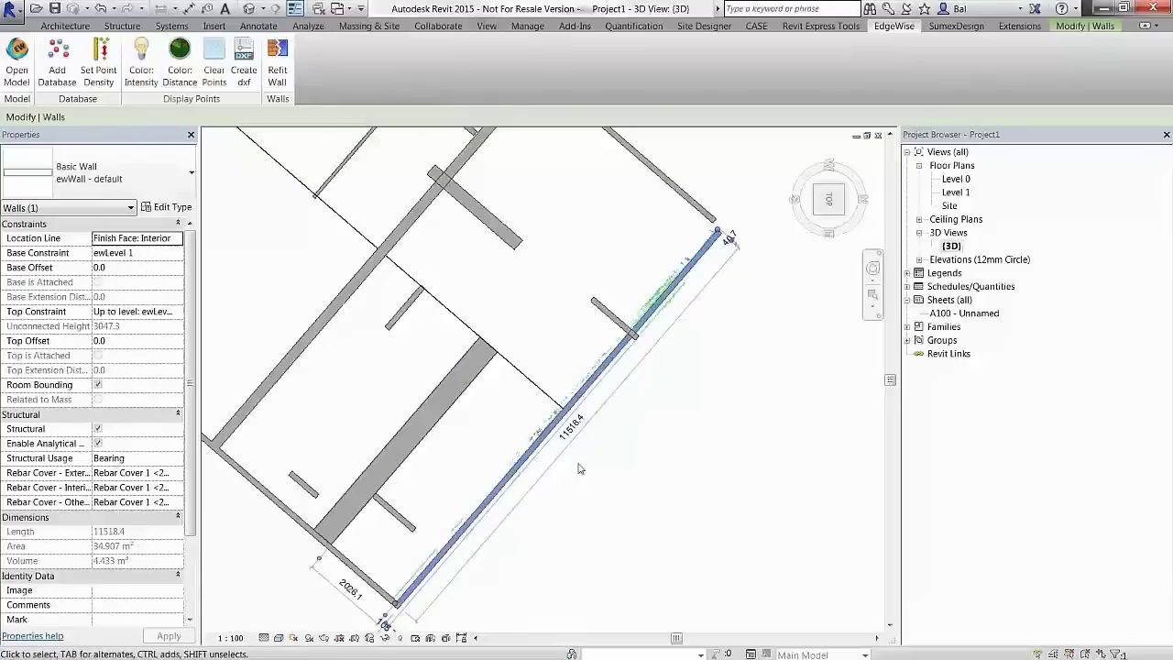
scroll(569, 437, "up", 5)
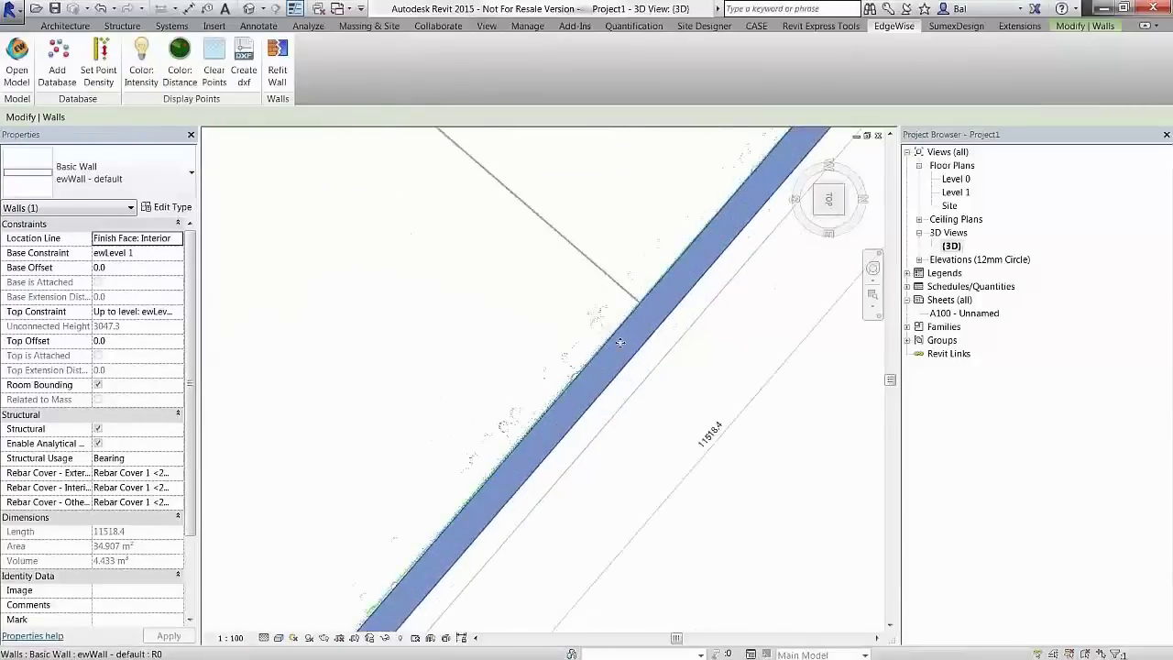
middle_click_drag(594, 389, 398, 642)
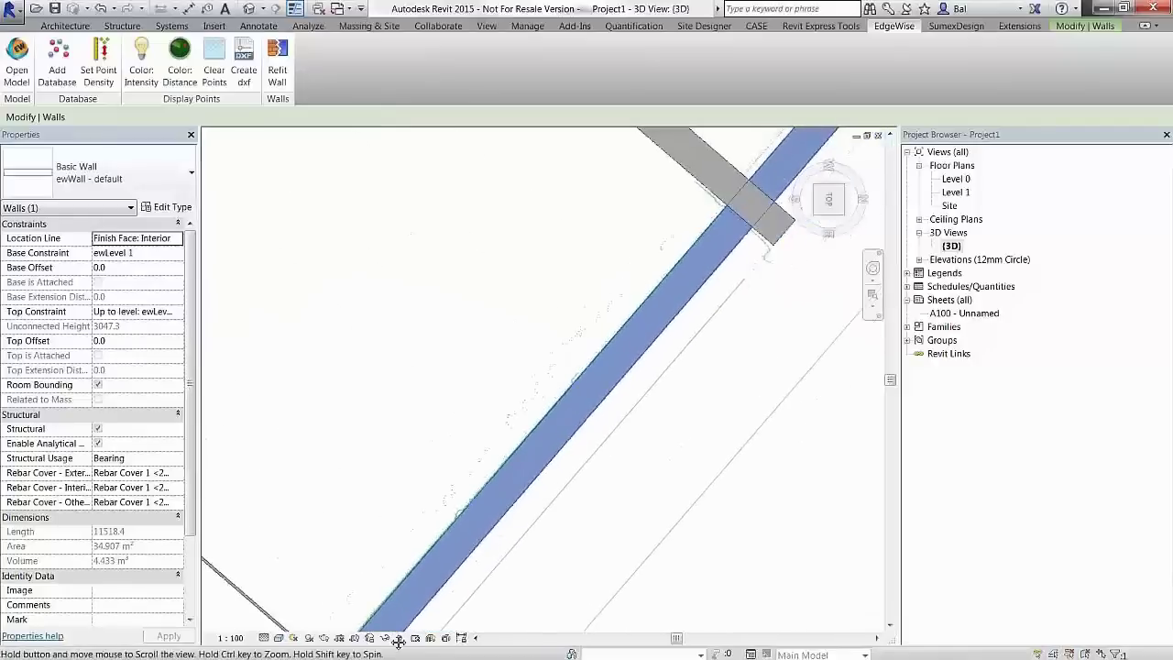
middle_click_drag(629, 311, 508, 471)
scroll(607, 333, "up", 3)
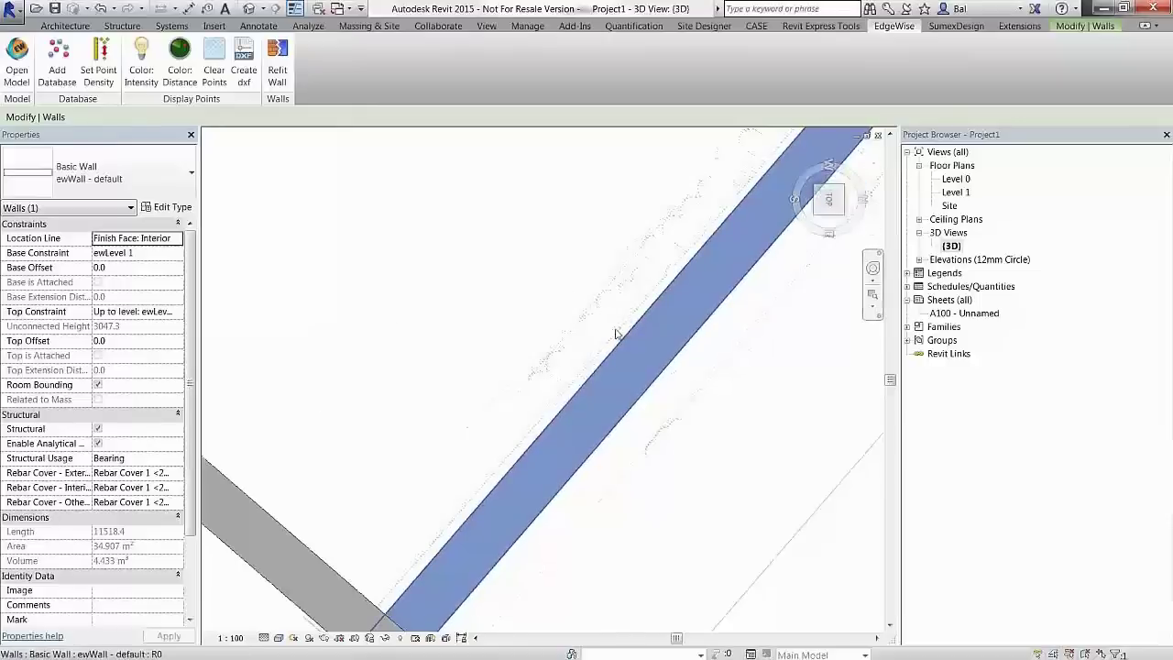
middle_click_drag(542, 362, 369, 410)
Step: Examine the scan points on the selected outer wall in 3D, especially around the window outline near its end
left_click(824, 214)
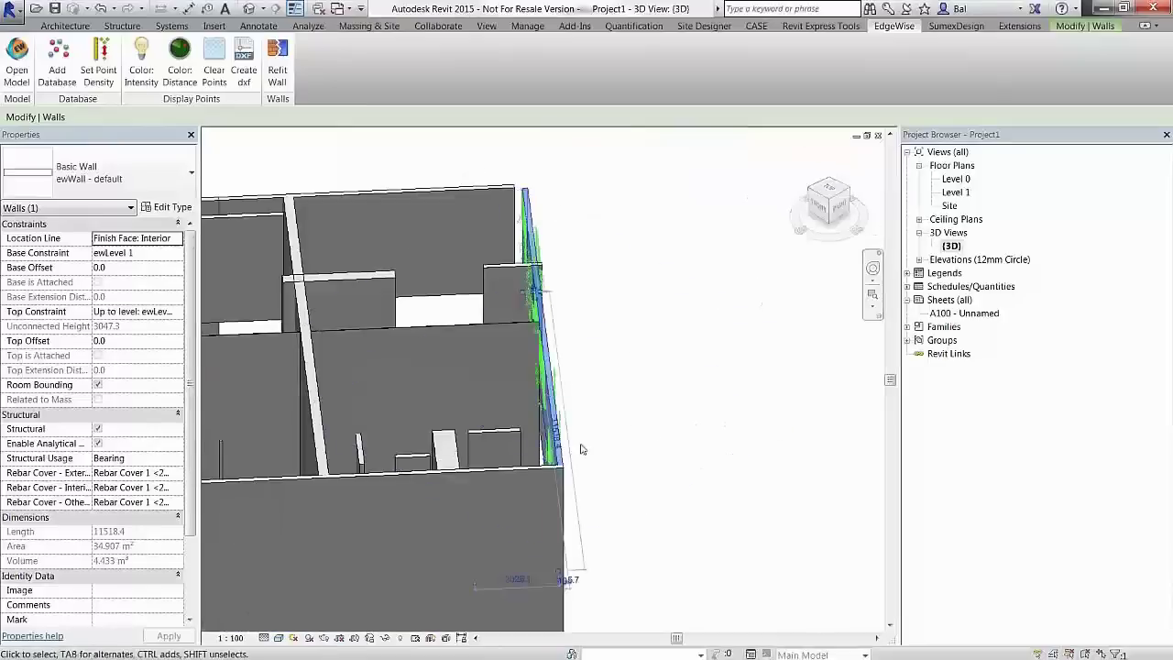
middle_click_drag(676, 423, 524, 413, "shift")
scroll(652, 282, "up", 5)
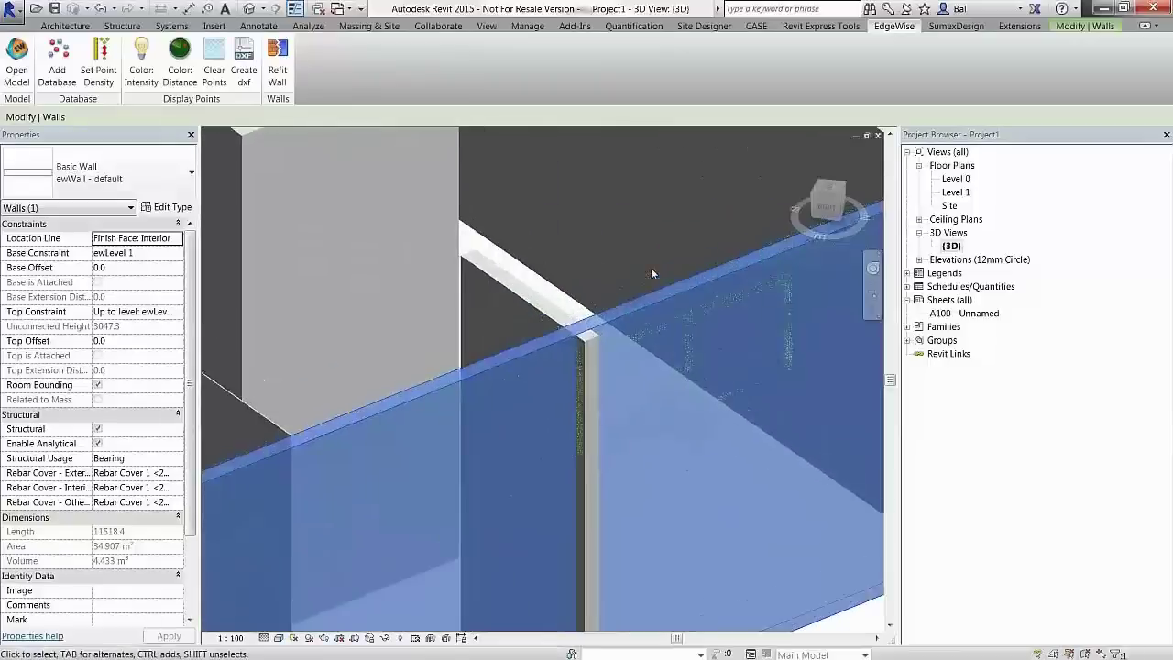
scroll(403, 381, "down", 3)
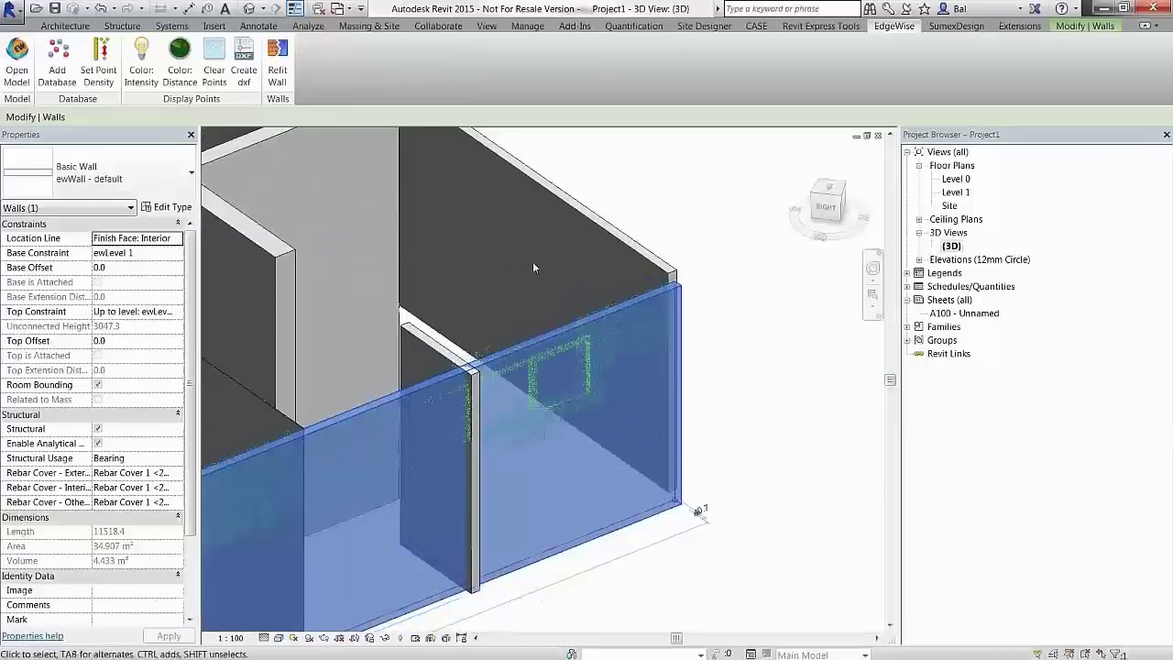
middle_click_drag(570, 261, 602, 266)
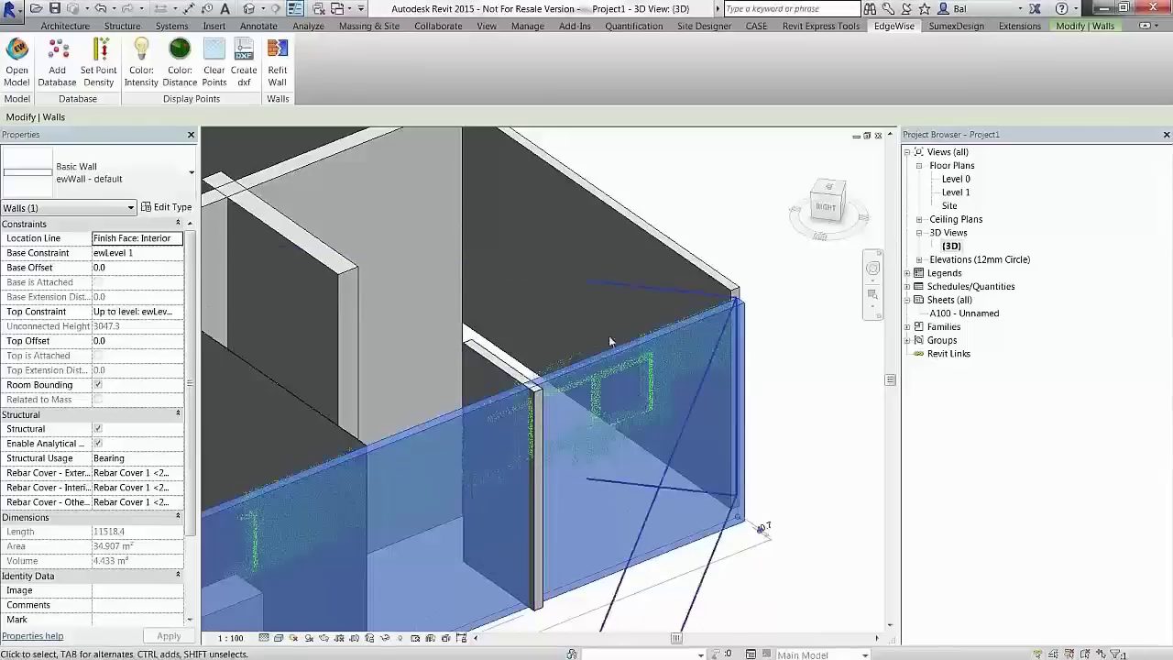
Step: Colour the selected outer wall's scan points by distance and inspect their offset from the wall faces in top view
left_click(830, 190)
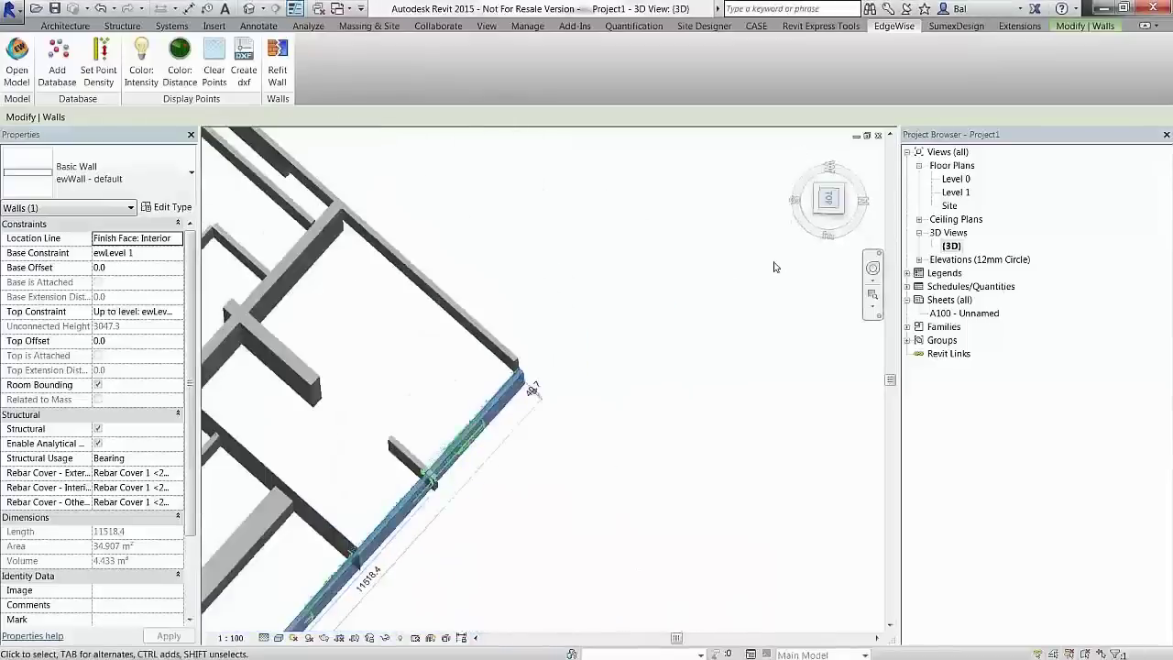
scroll(544, 372, "up", 5)
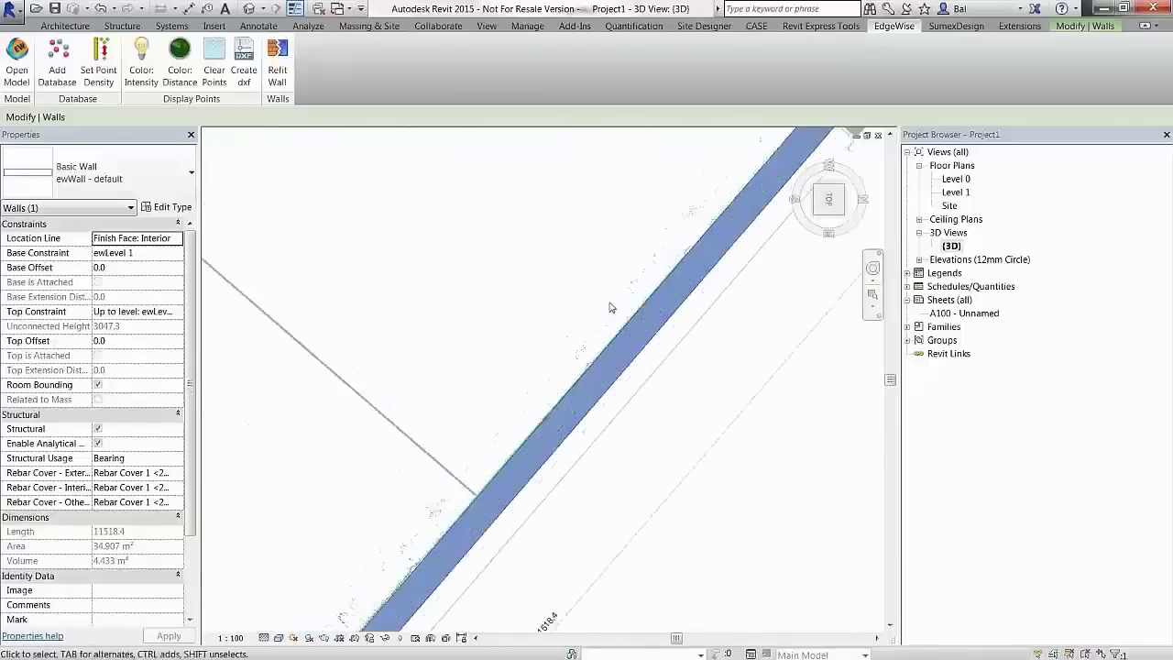
scroll(441, 446, "down", 3)
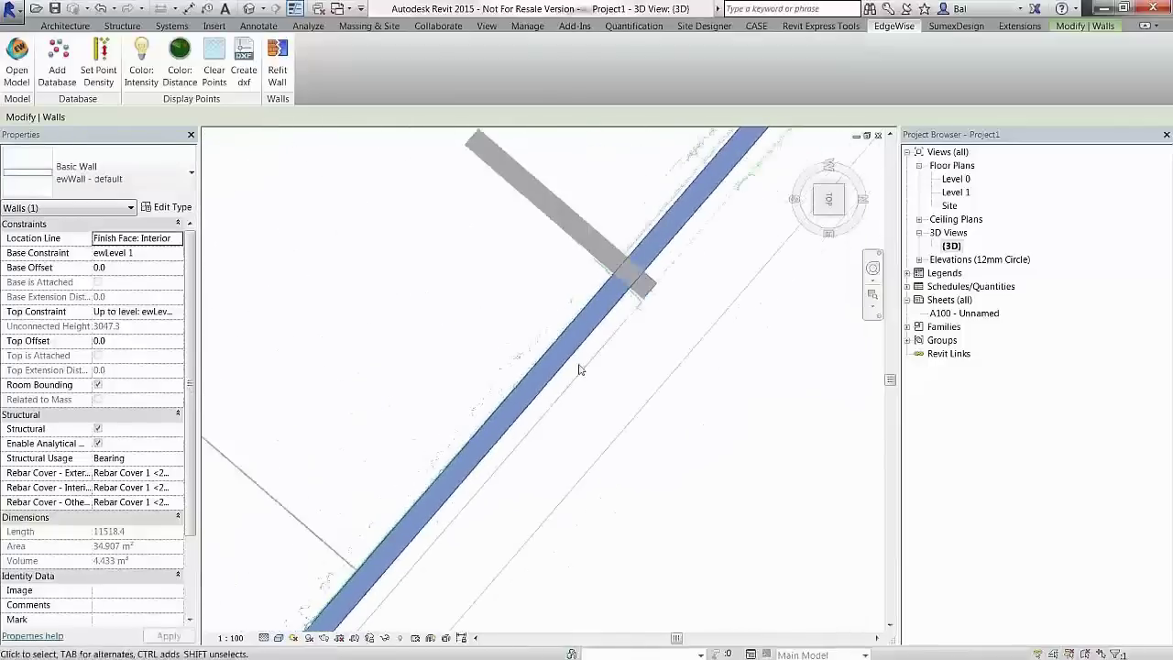
left_click(188, 61)
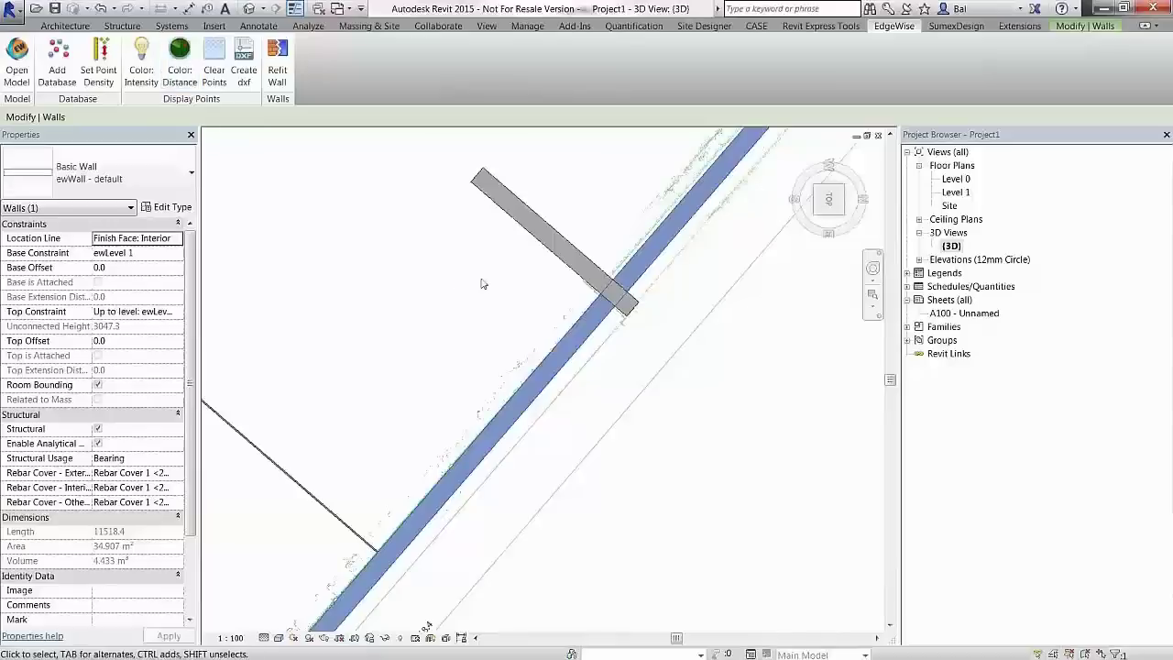
middle_click_drag(546, 404, 425, 526)
scroll(539, 293, "up", 2)
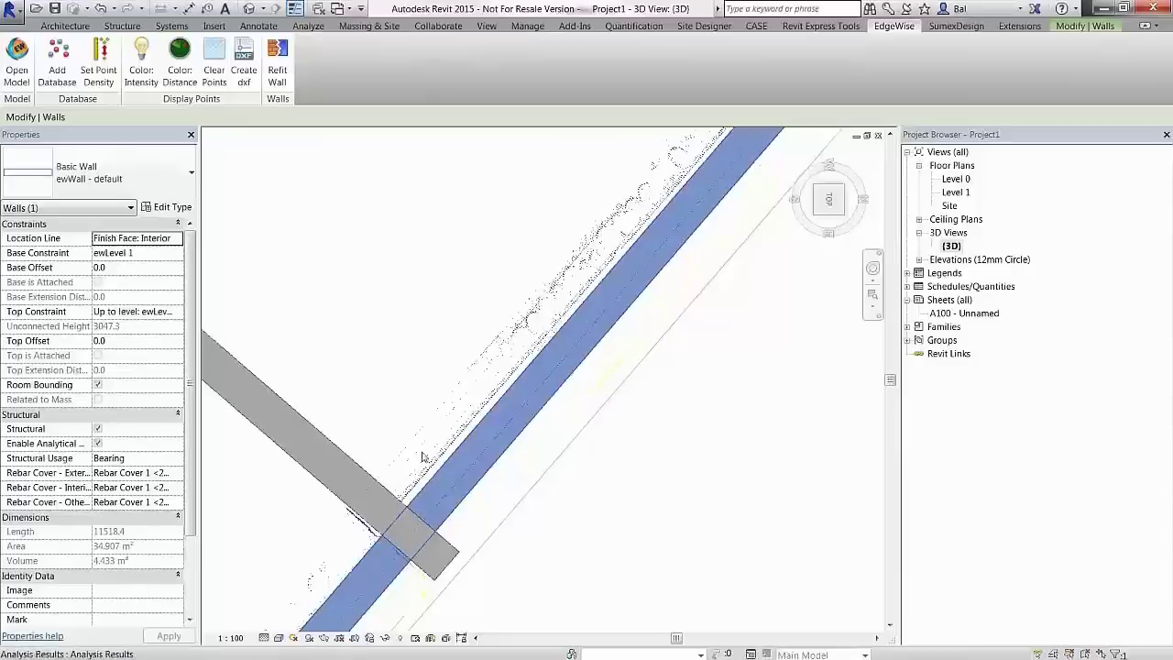
middle_click_drag(424, 458, 562, 340)
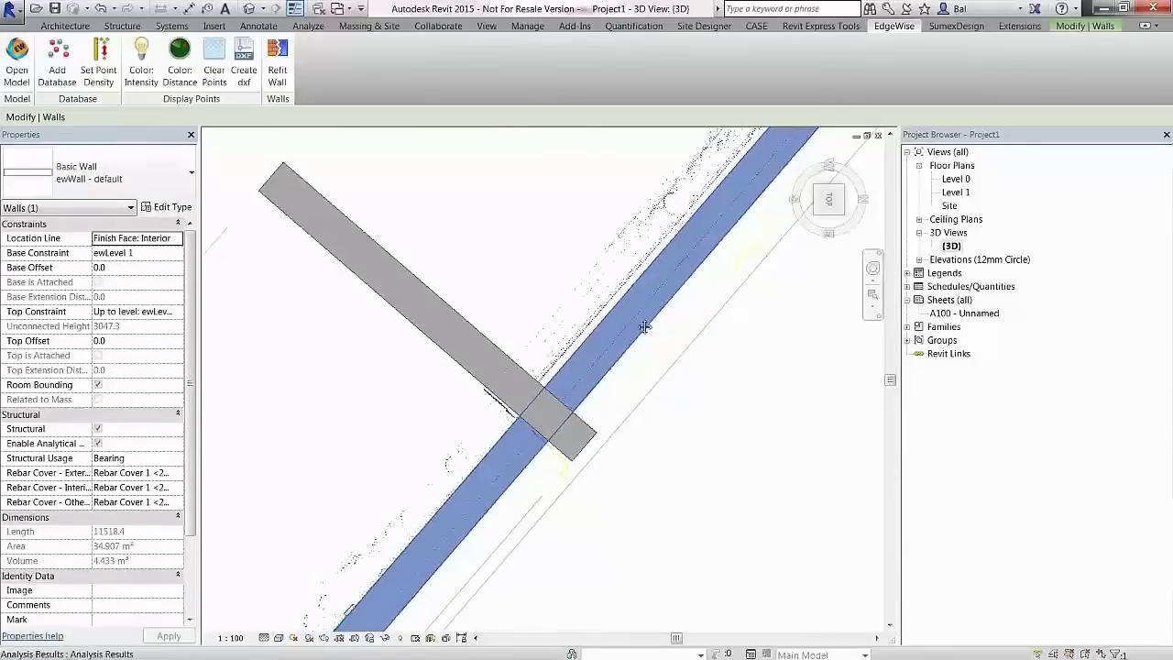
middle_click_drag(646, 326, 581, 445)
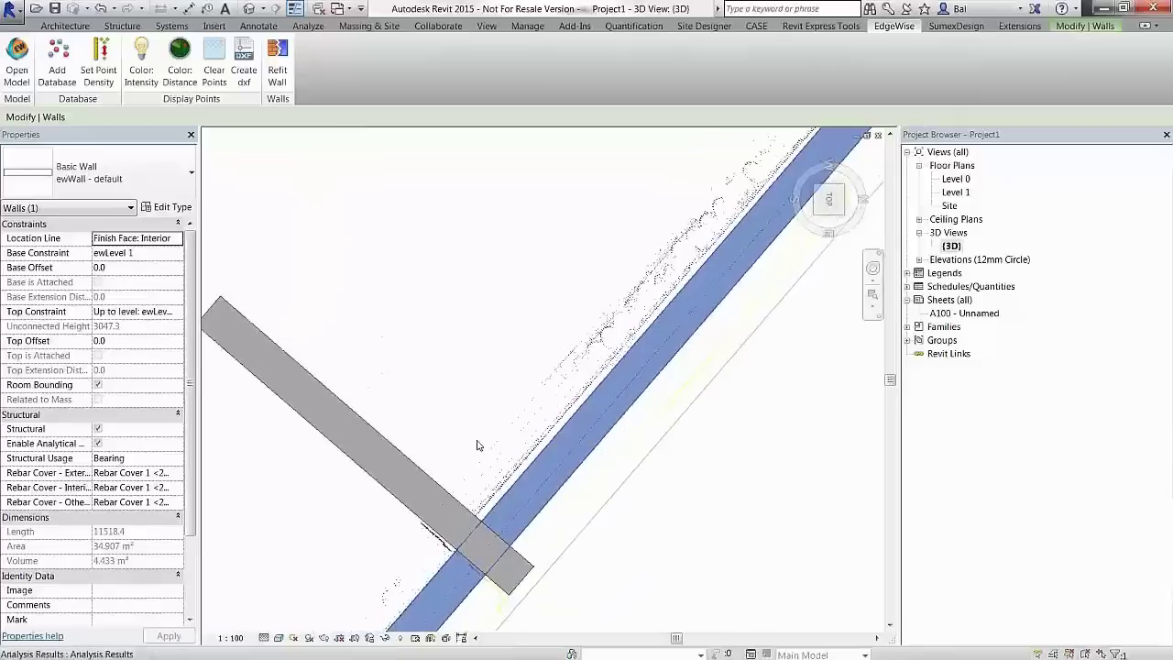
scroll(423, 463, "down", 1)
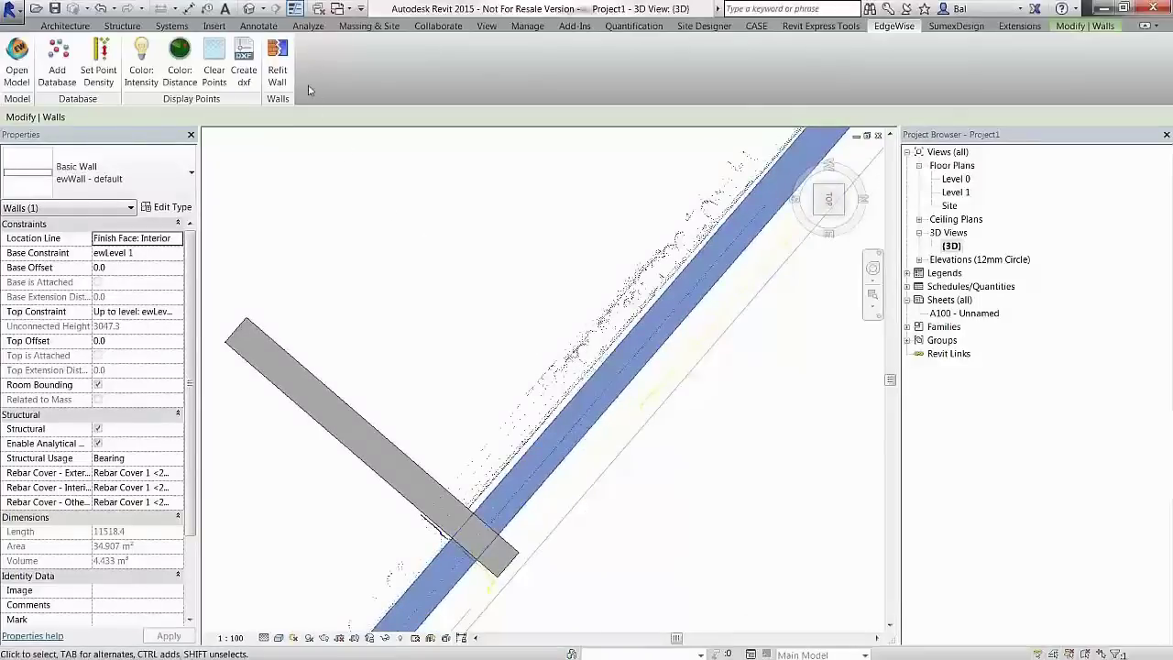
Step: Refit the selected outer wall to the scan points as an As-built Face-Wall with a 2 ft tolerance and wall joins allowed
left_click(285, 81)
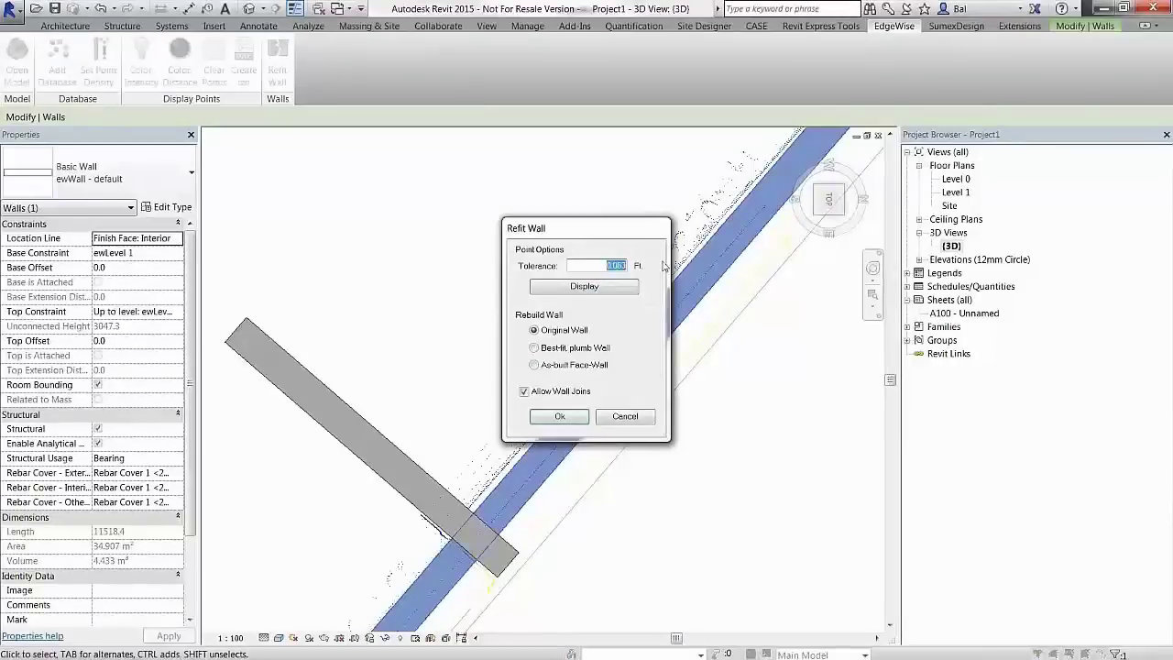
type("2")
left_click_drag(609, 246, 489, 127)
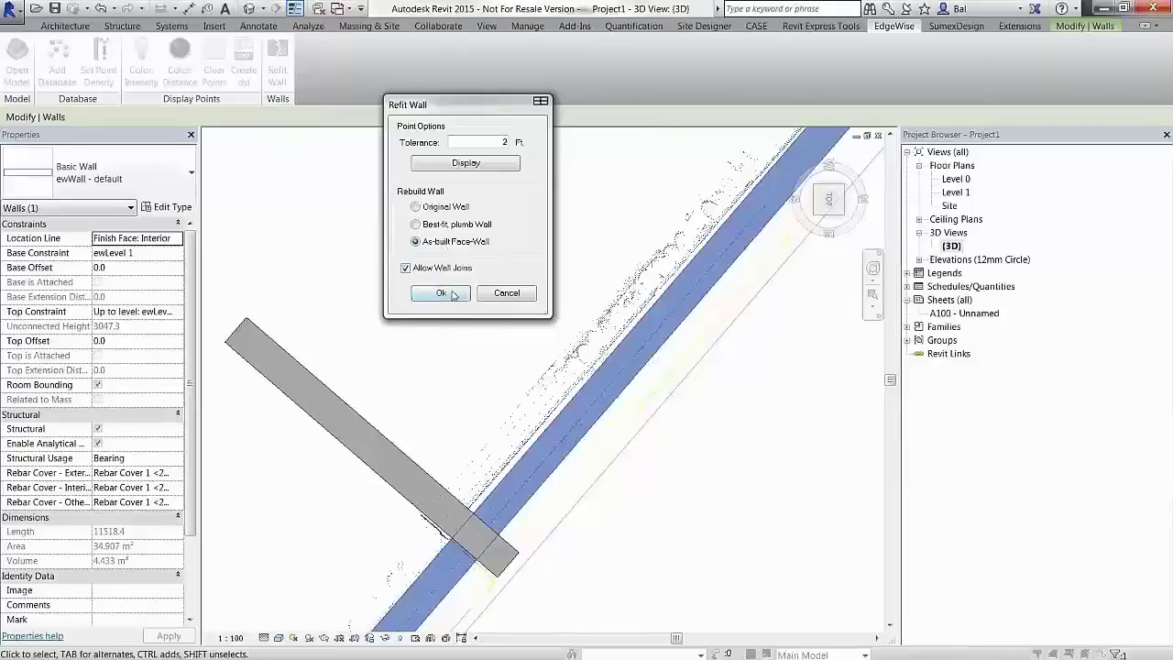
left_click(441, 293)
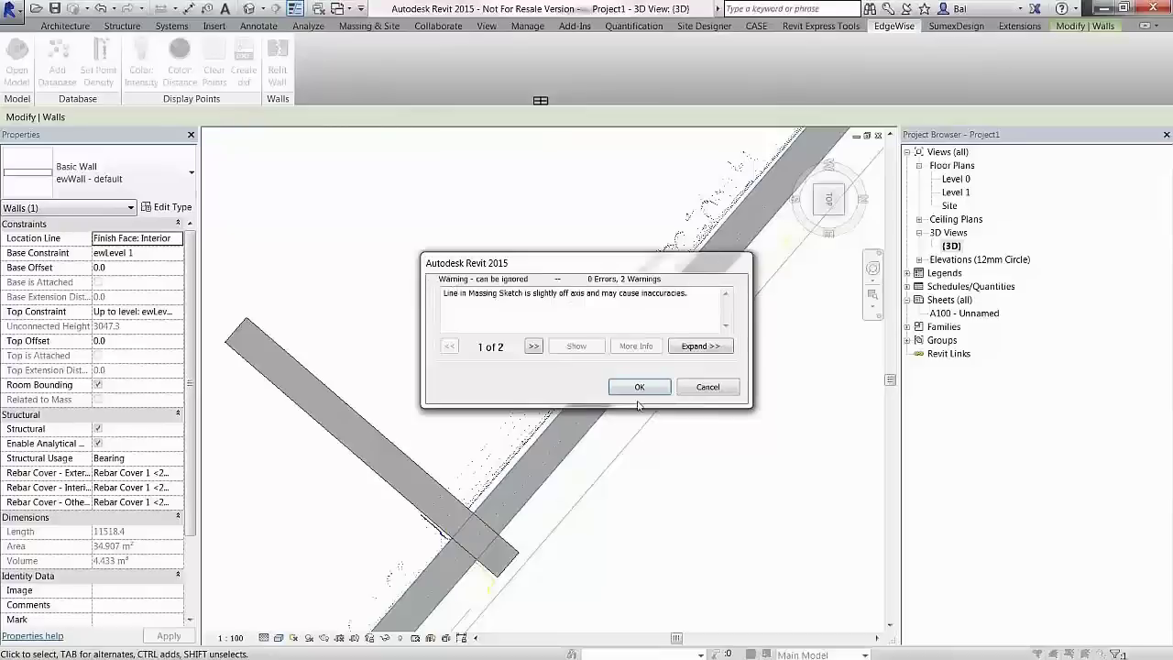
left_click(629, 390)
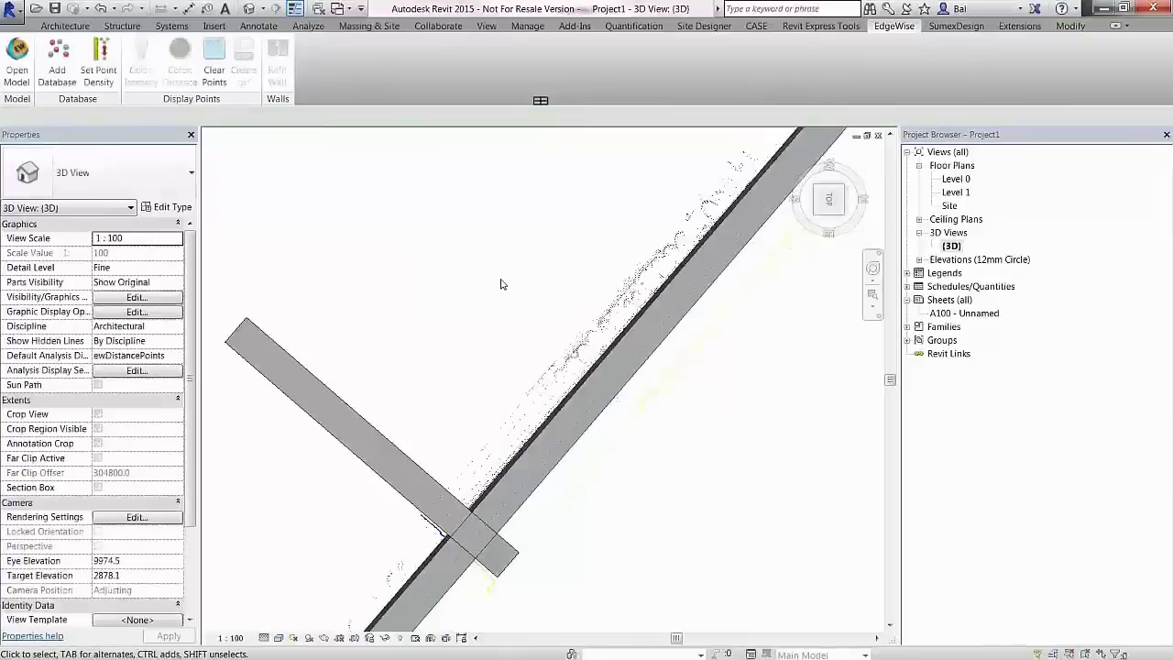
Step: Select the refitted outer wall and examine how its faces and ewWallRMSE property relate to the scan points in top view
middle_click_drag(706, 393, 622, 414)
scroll(510, 403, "up", 3)
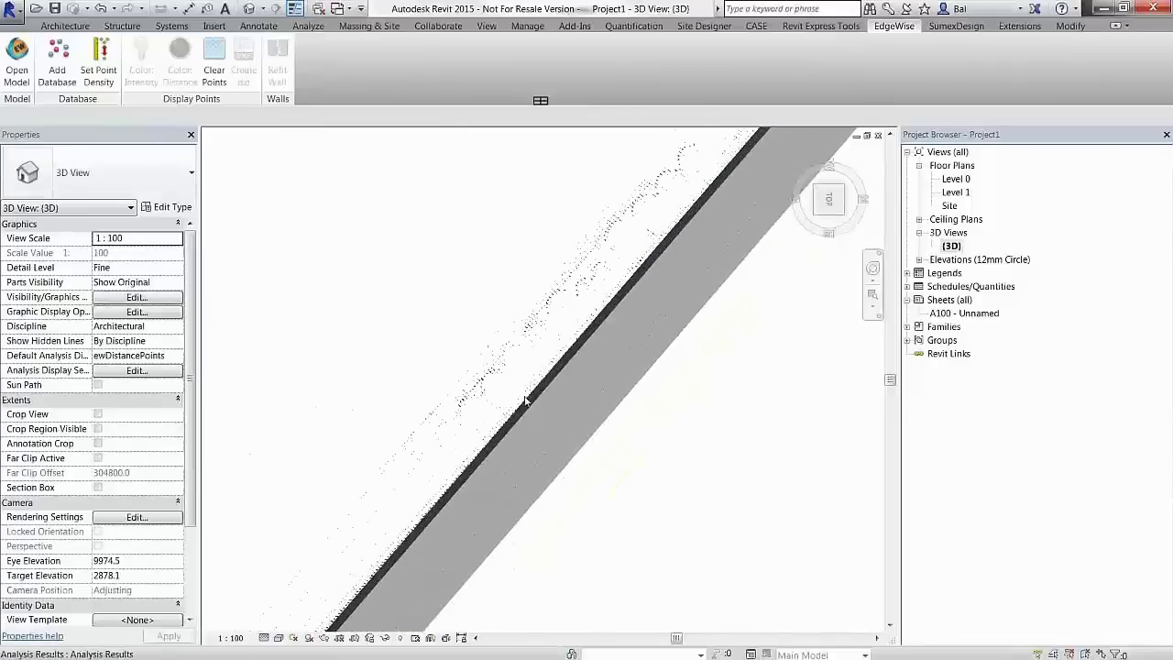
left_click(592, 437)
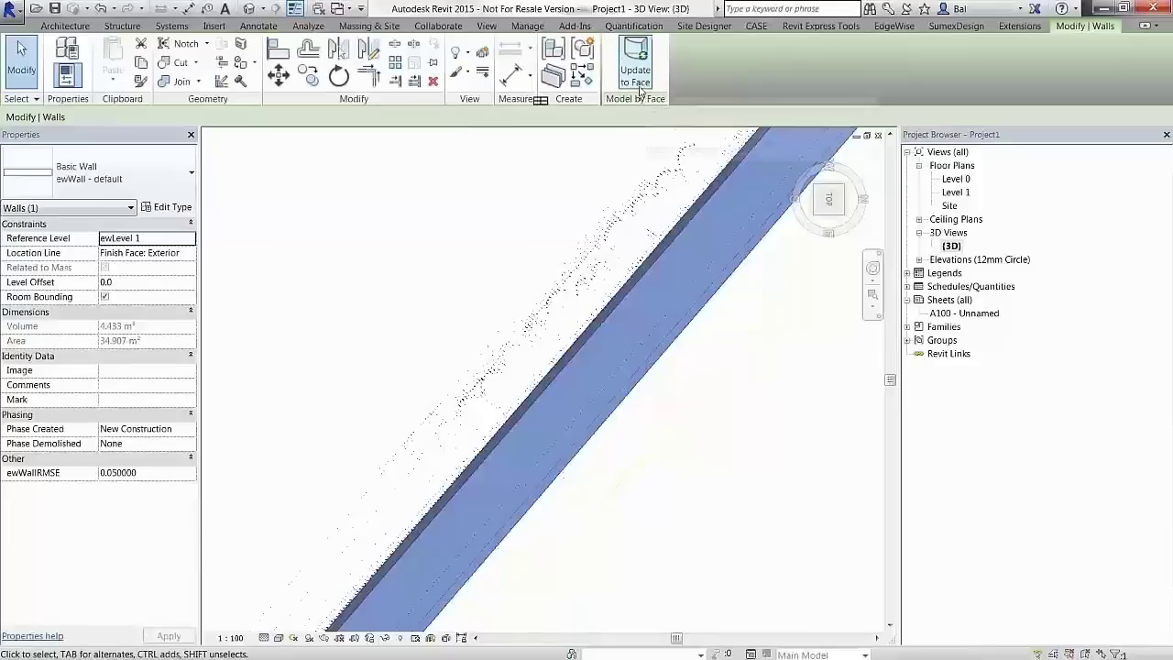
scroll(639, 519, "down", 1)
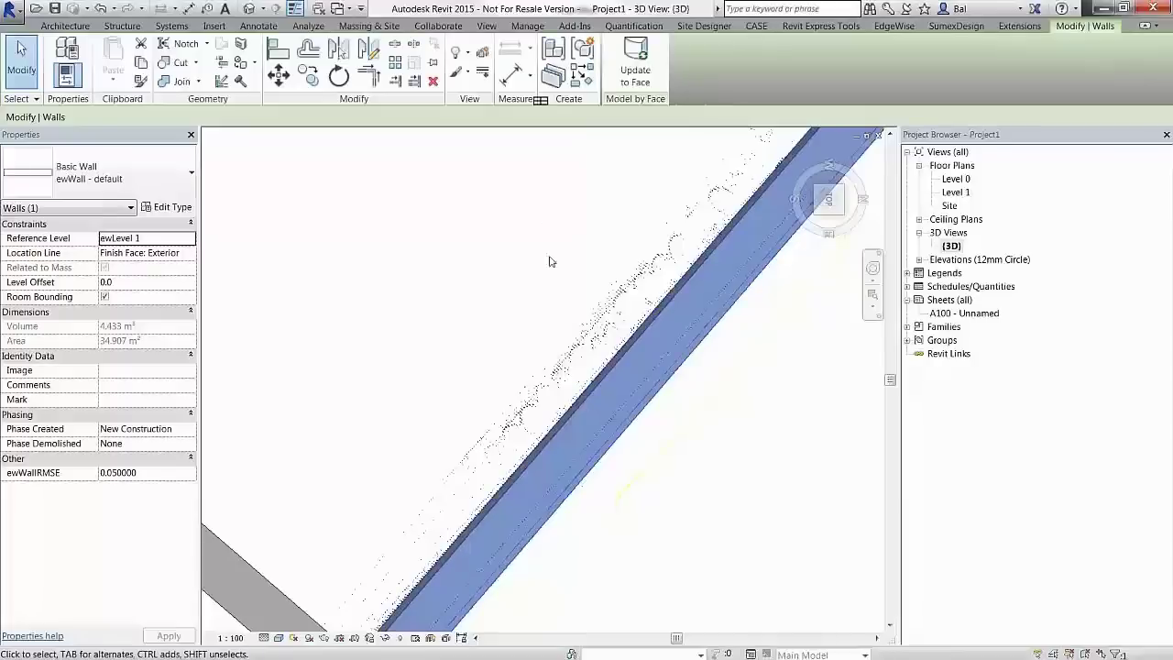
scroll(594, 369, "down", 3)
scroll(594, 369, "up", 2)
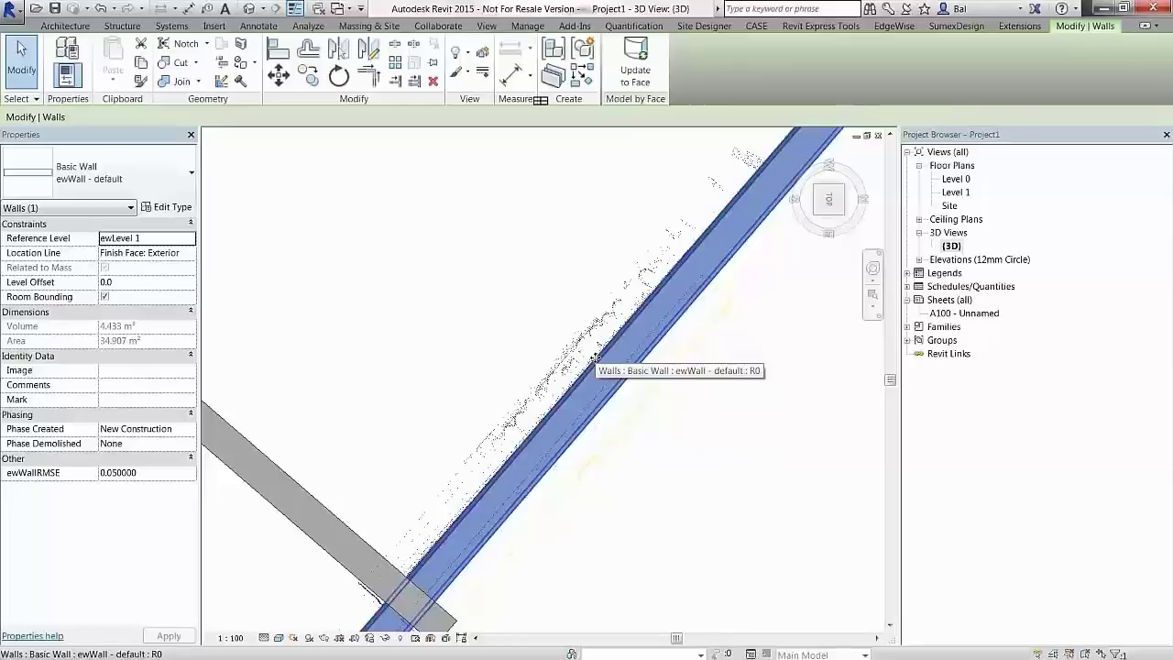
scroll(596, 362, "down", 5)
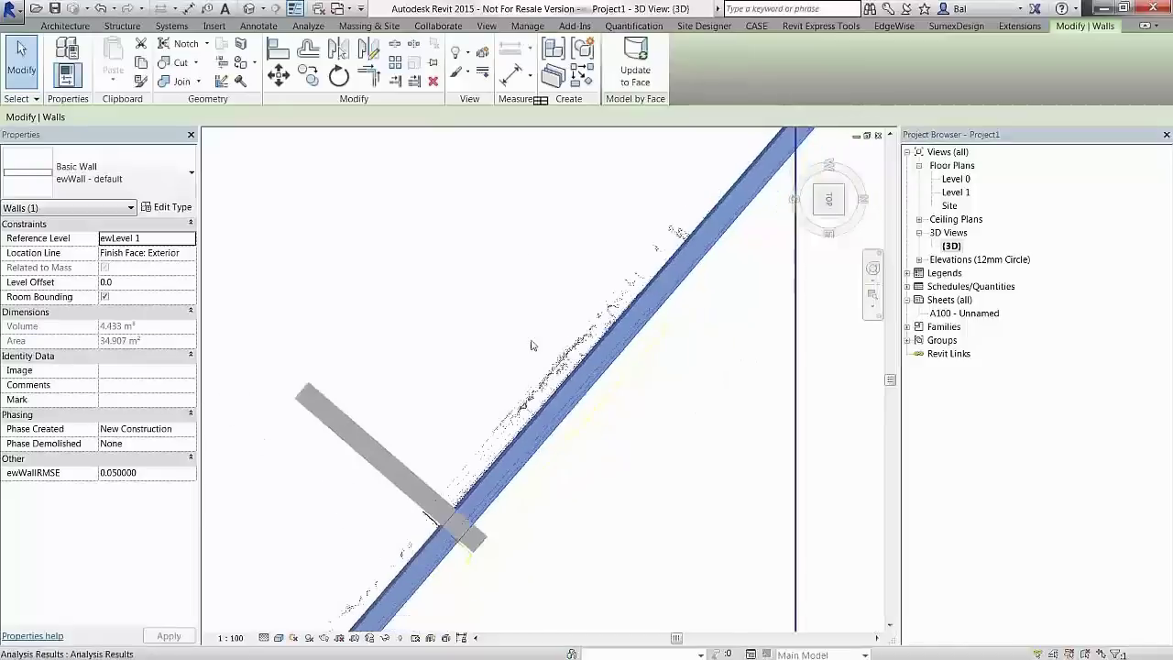
mouse_move(530, 384)
middle_mouse_down()
mouse_move(579, 326)
mouse_move(528, 362)
mouse_move(513, 392)
middle_mouse_up()
scroll(514, 392, "up", 1)
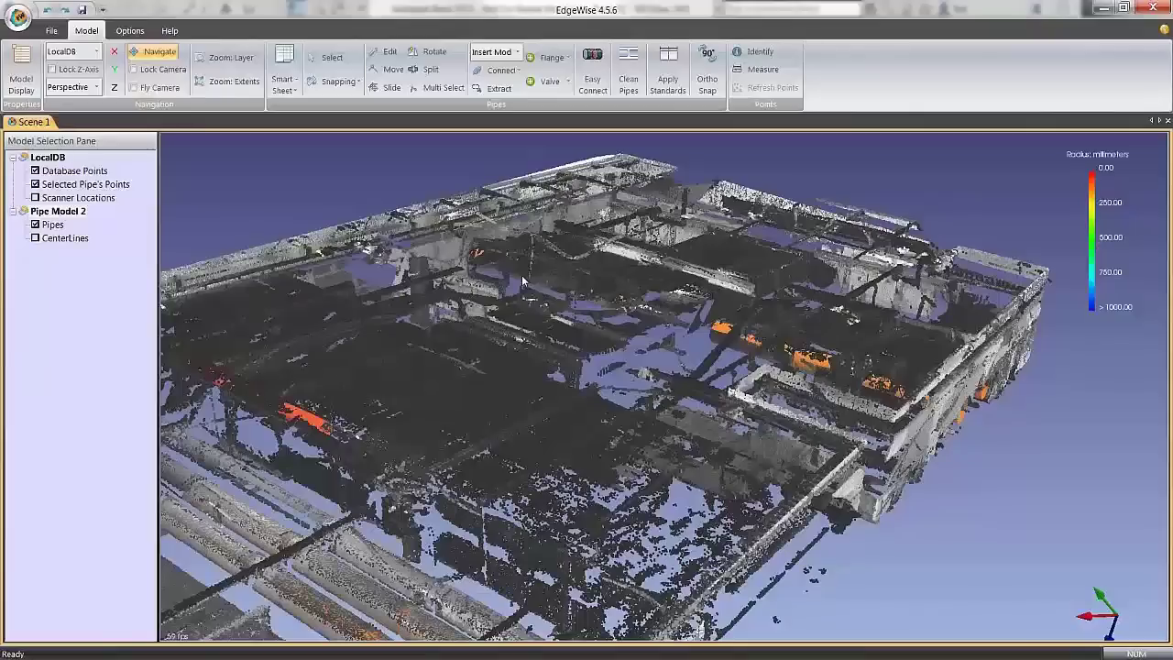
Step: Switch to EdgeWise and examine the building's point cloud together with the extracted pipes from several positions
middle_click_drag(519, 303, 507, 263)
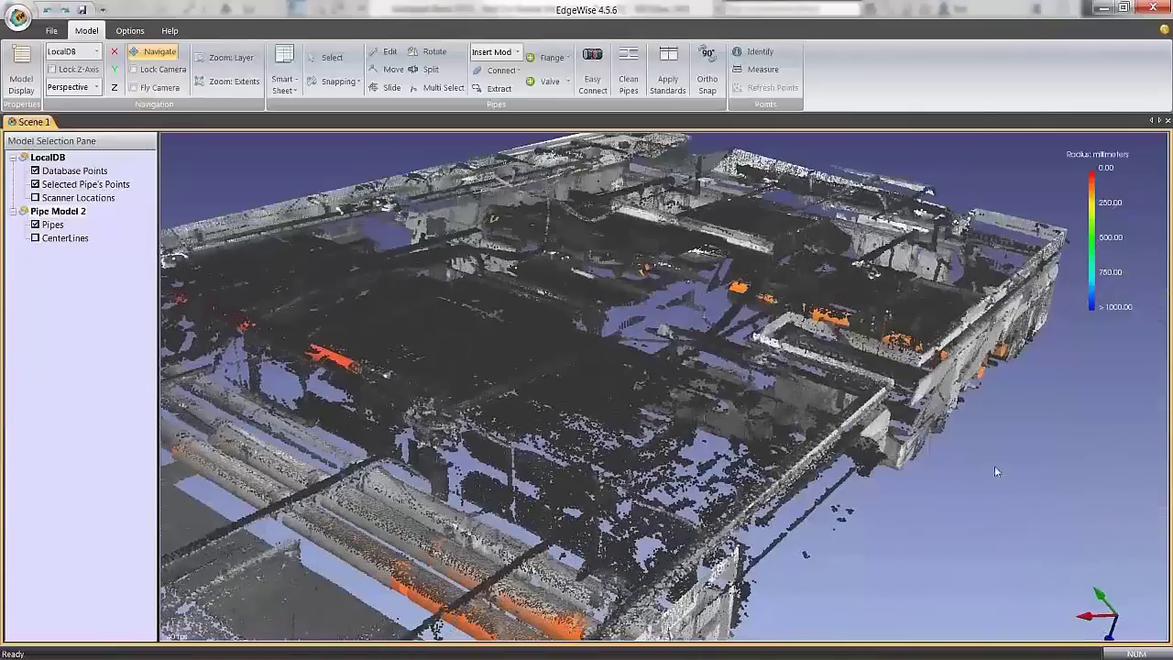
middle_click_drag(995, 467, 1079, 494)
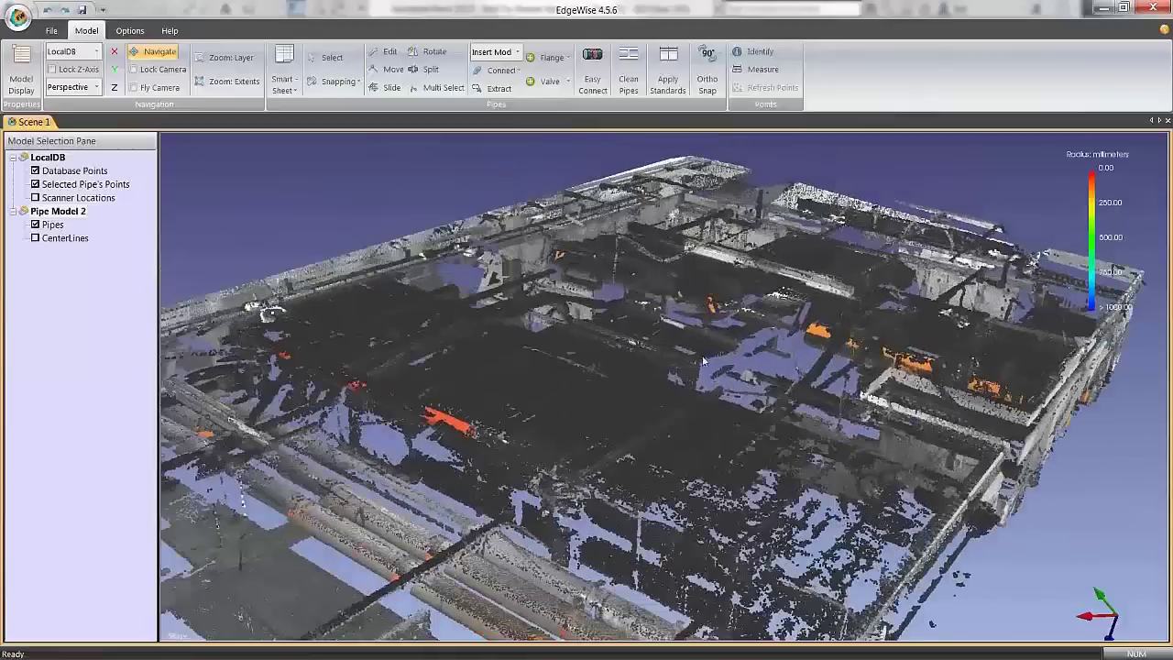
scroll(689, 342, "down", 3)
scroll(736, 338, "up", 3)
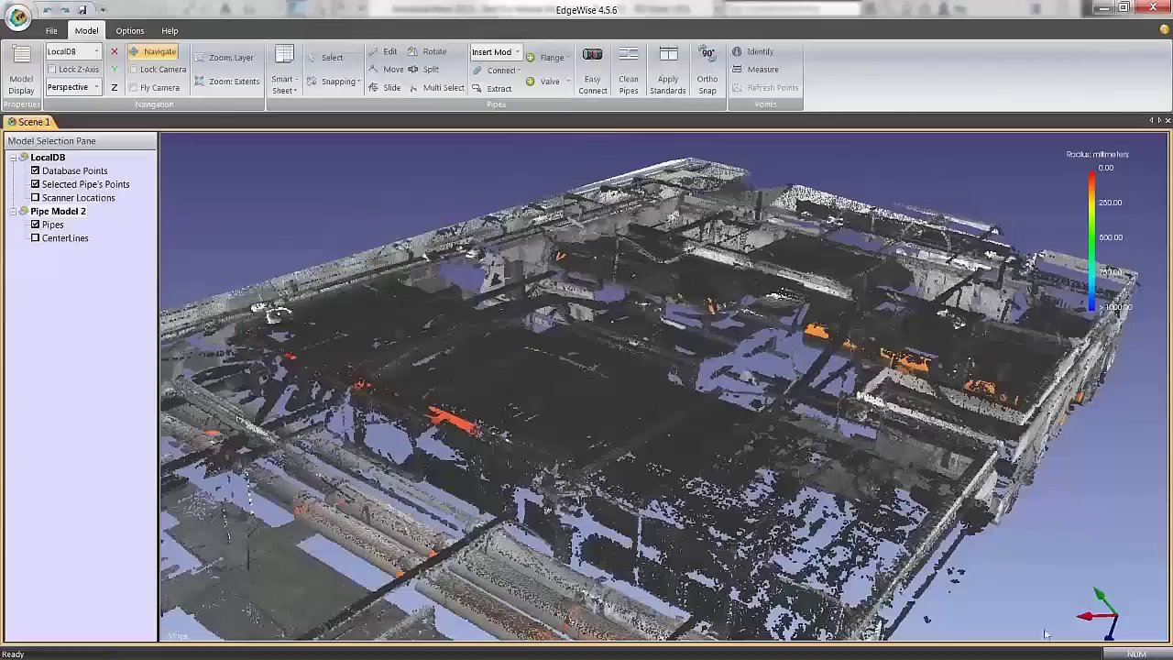
right_click_drag(844, 419, 822, 240)
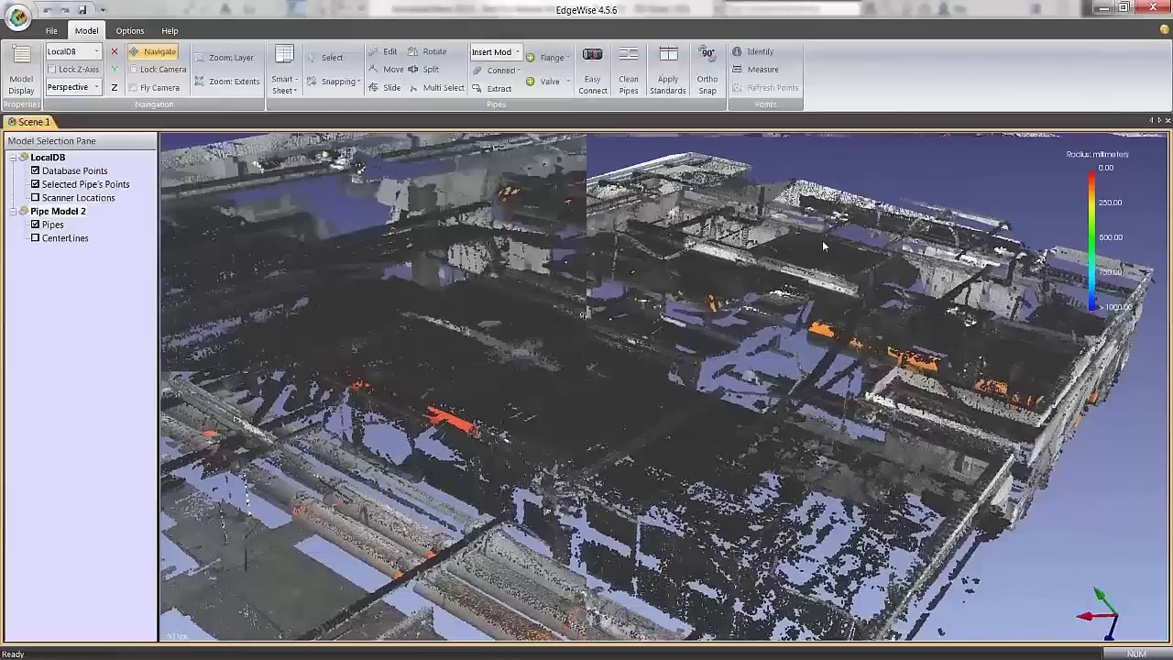
middle_click_drag(822, 240, 608, 381)
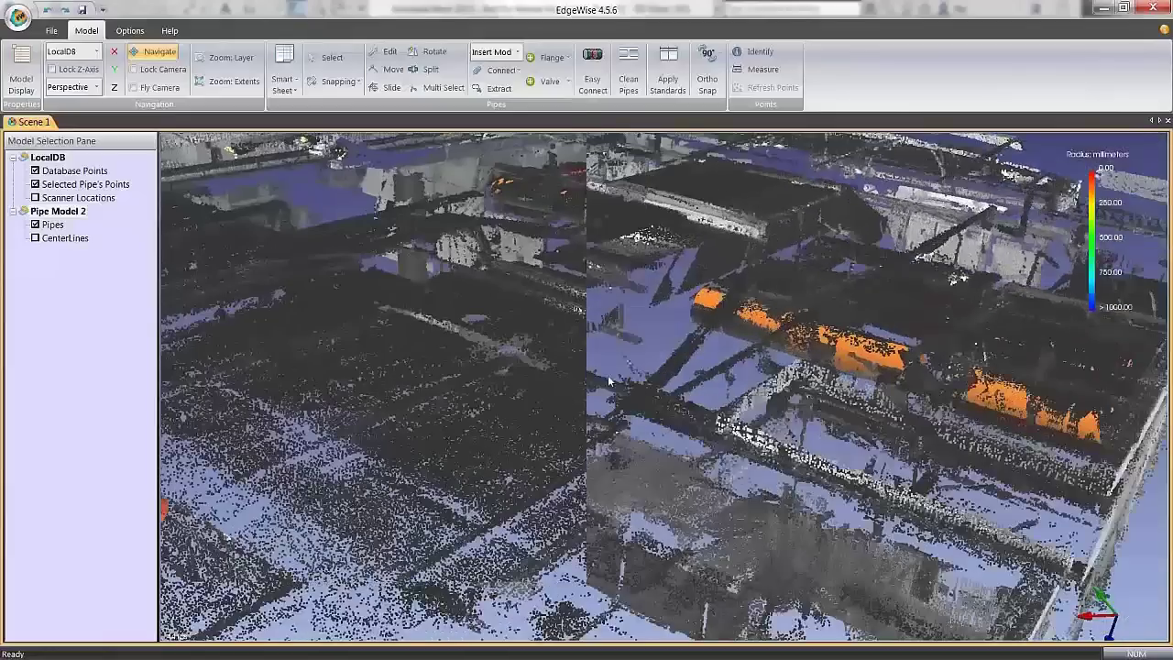
scroll(614, 277, "up", 2)
left_click_drag(733, 356, 631, 406)
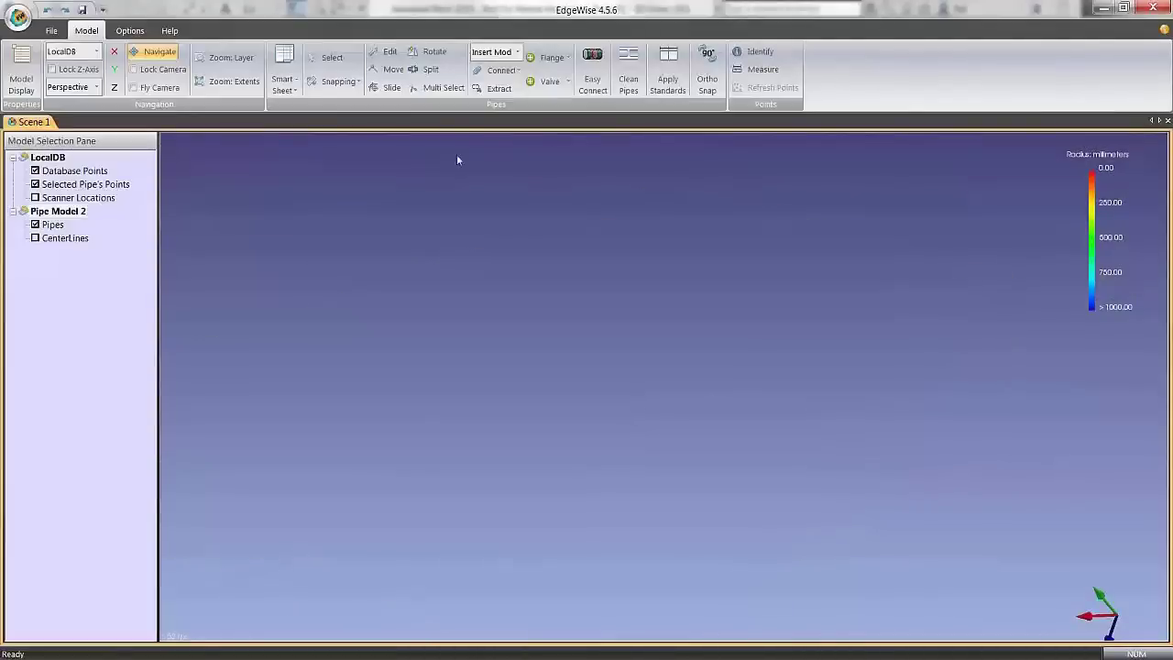
left_click_drag(697, 358, 542, 495)
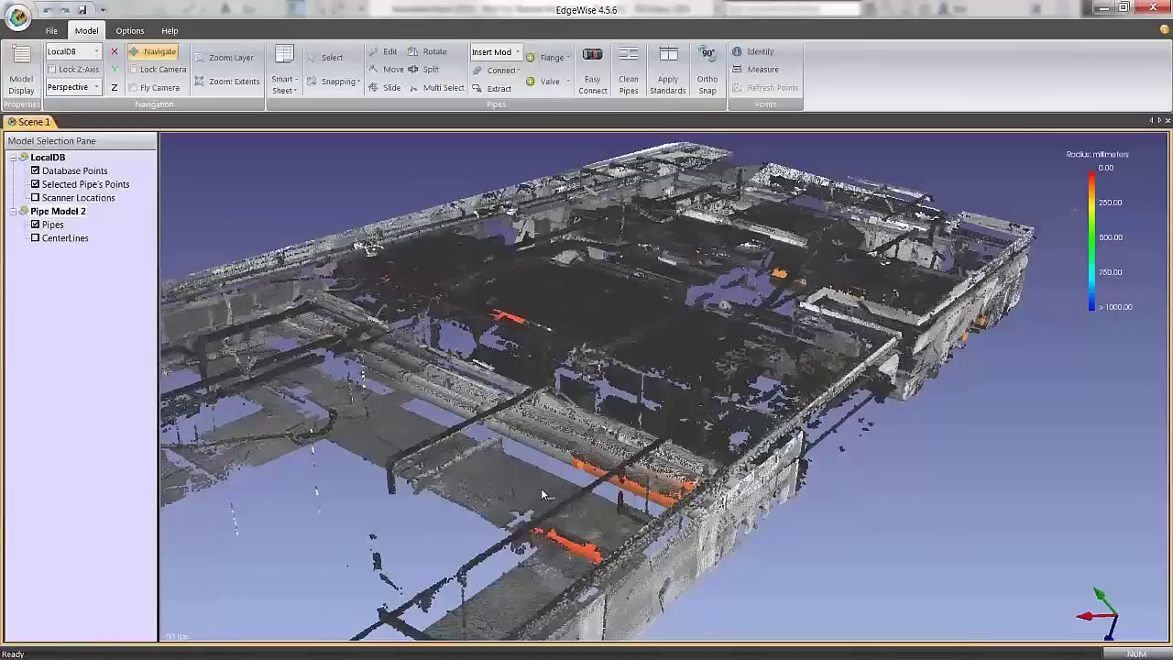
left_click_drag(543, 495, 648, 396)
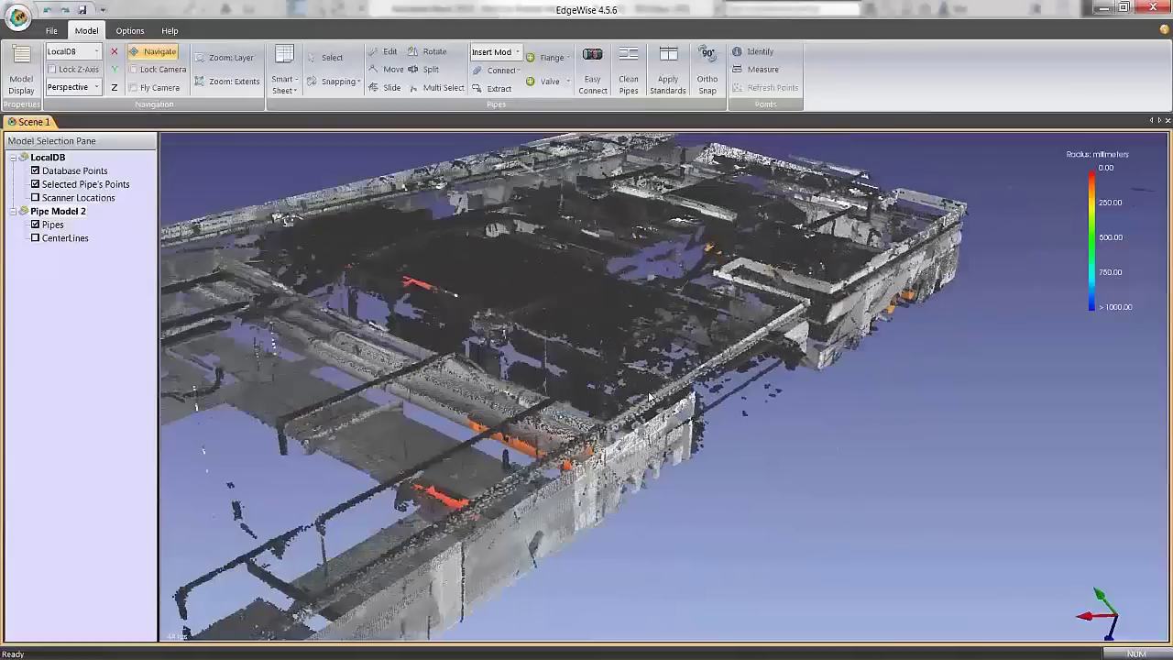
left_click_drag(604, 465, 678, 472)
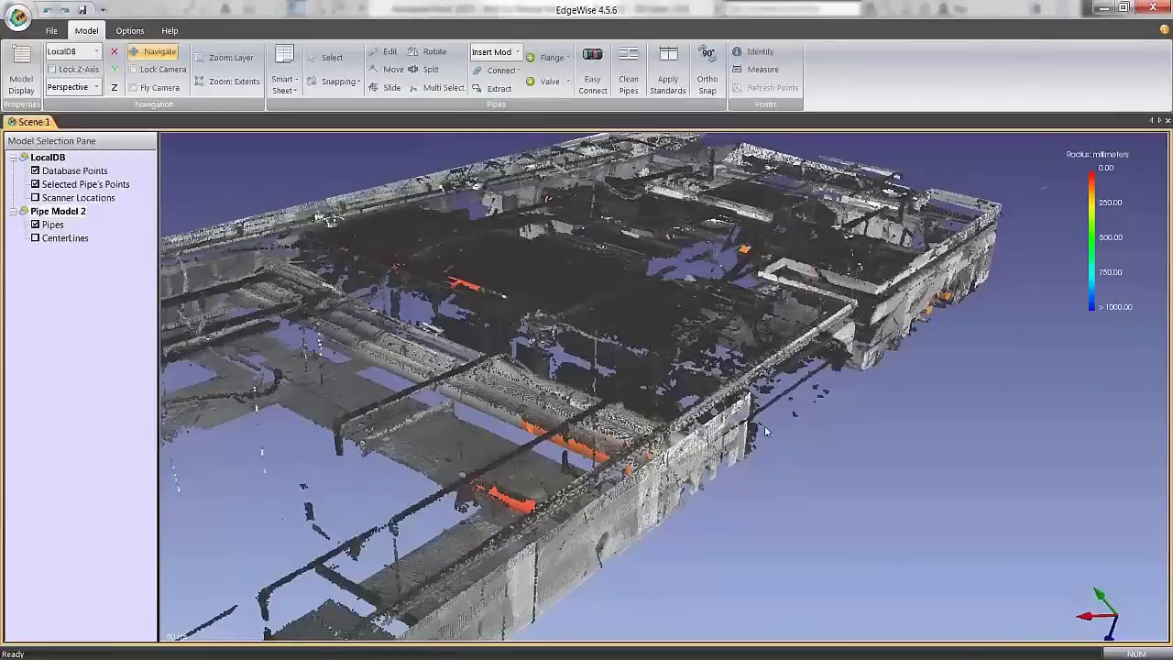
middle_click_drag(764, 425, 662, 502)
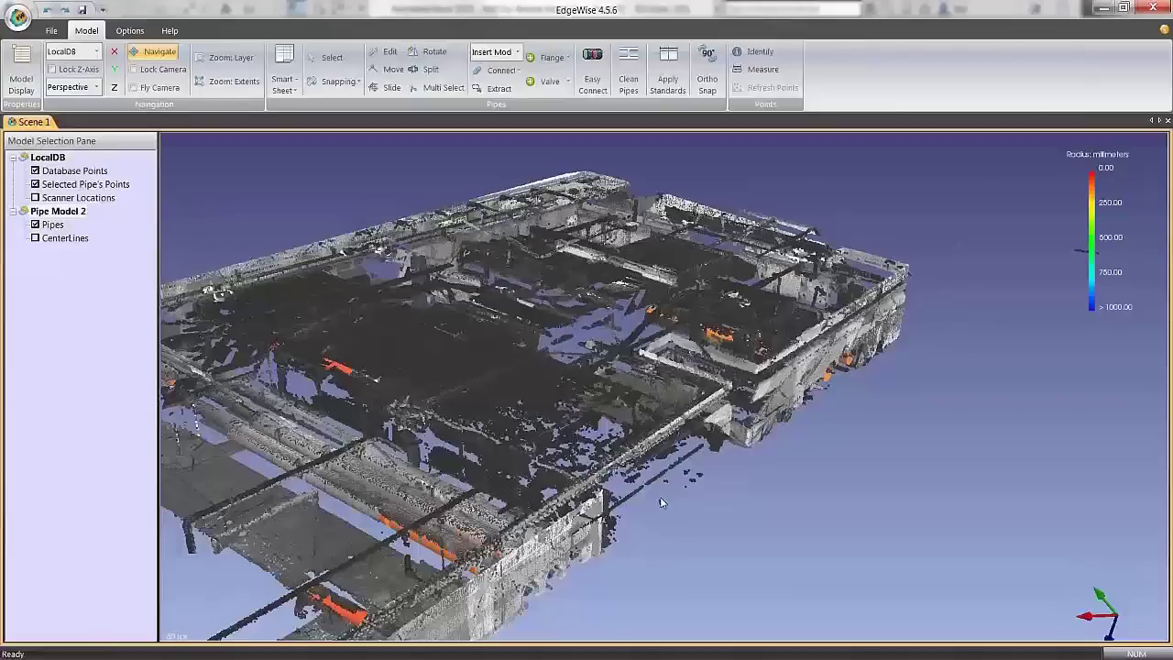
middle_click_drag(481, 438, 485, 440)
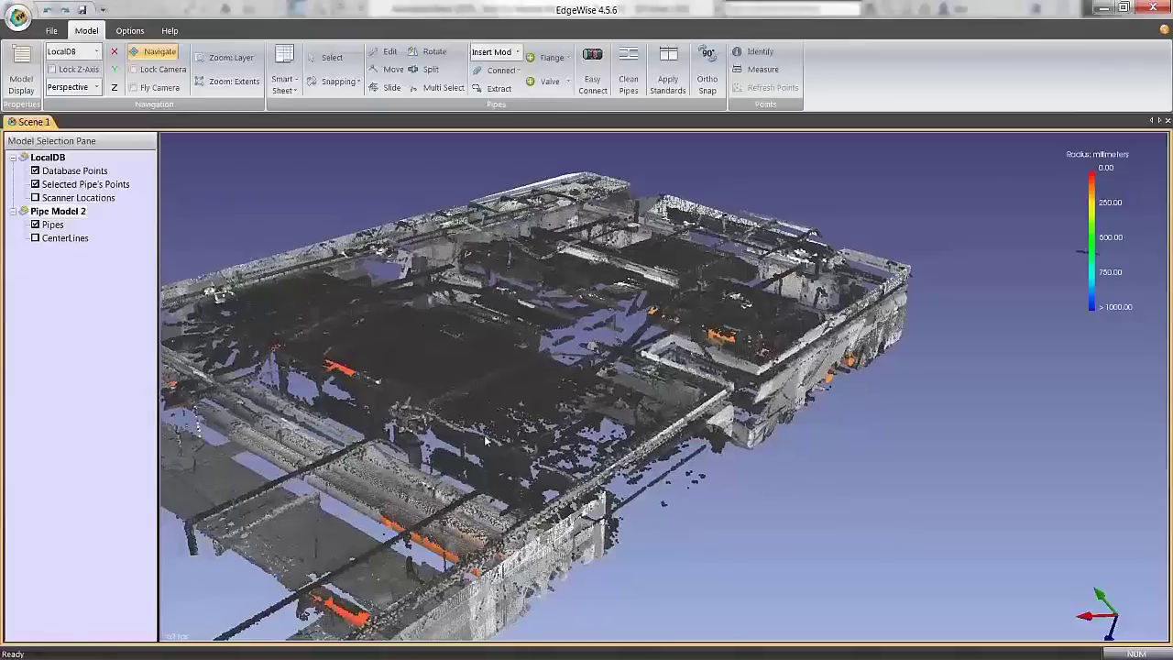
Step: Review the full extent of the scanned building and the pipe segments along its outer wall and in its interior
scroll(486, 442, "up", 5)
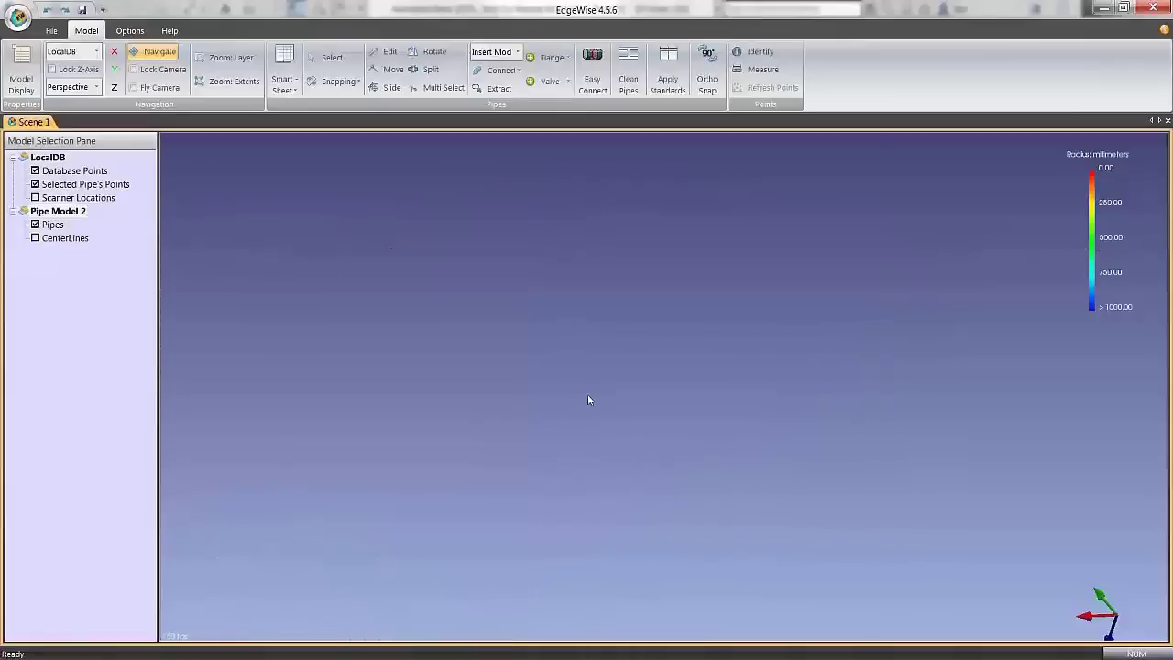
scroll(637, 554, "down", 1)
scroll(649, 469, "up", 1)
scroll(500, 448, "down", 3)
middle_click_drag(1086, 388, 698, 471)
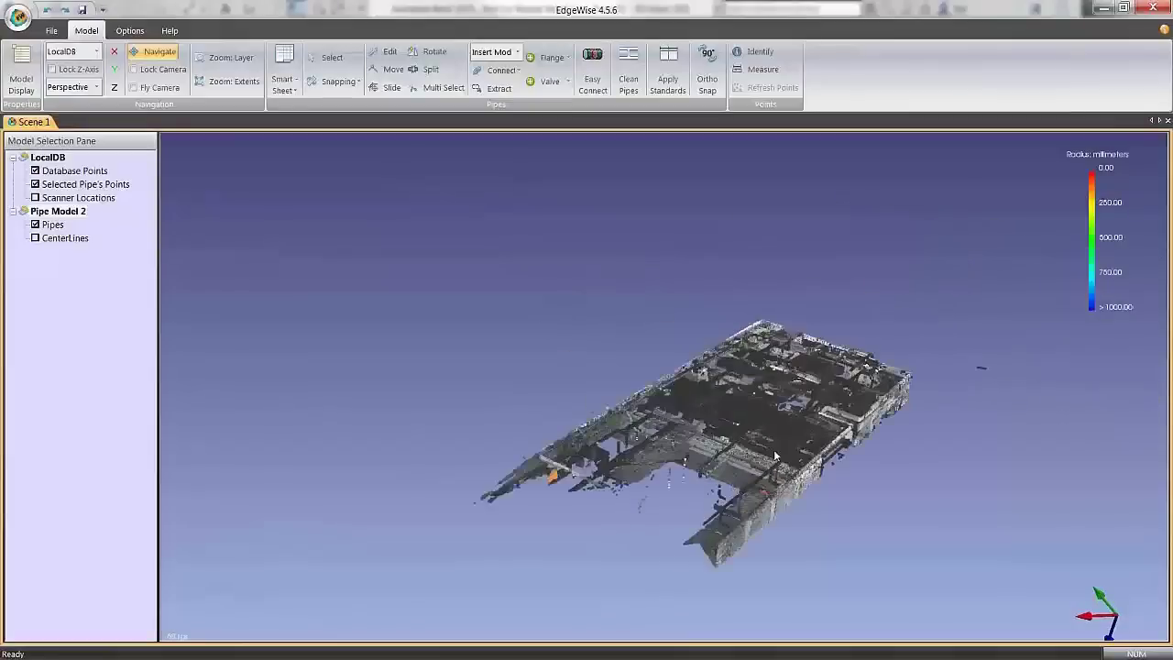
scroll(774, 453, "up", 2)
scroll(773, 289, "up", 1)
middle_click_drag(921, 451, 667, 326)
scroll(701, 227, "up", 3)
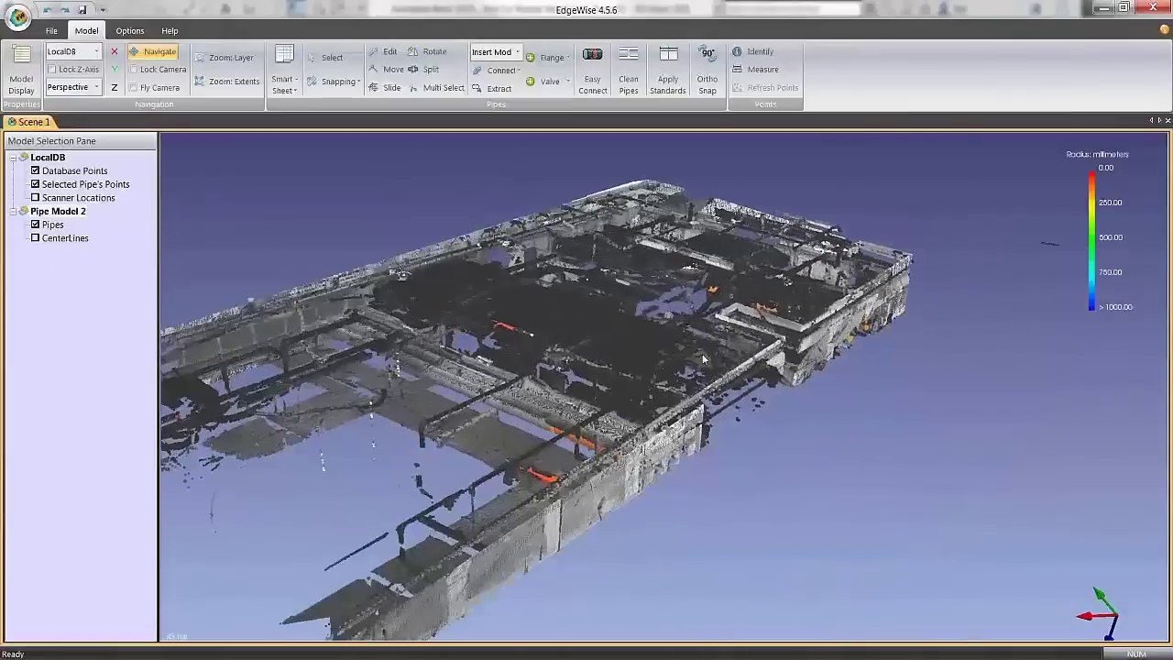
left_click_drag(701, 225, 700, 355)
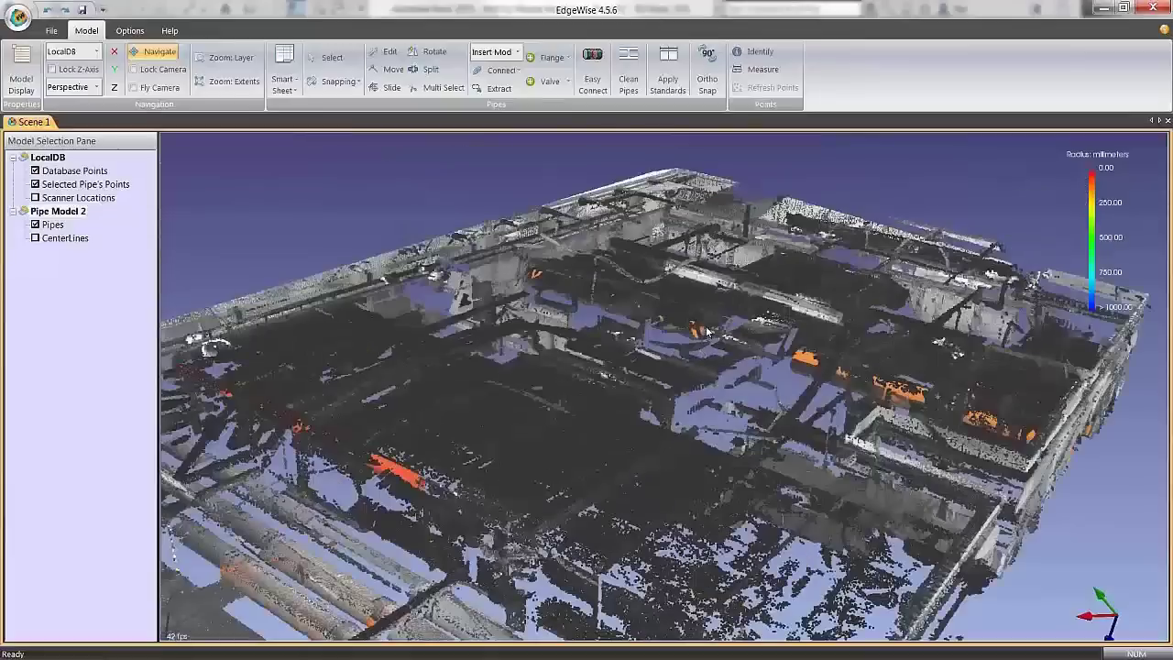
scroll(706, 336, "up", 2)
scroll(705, 336, "down", 2)
middle_click_drag(718, 420, 729, 348)
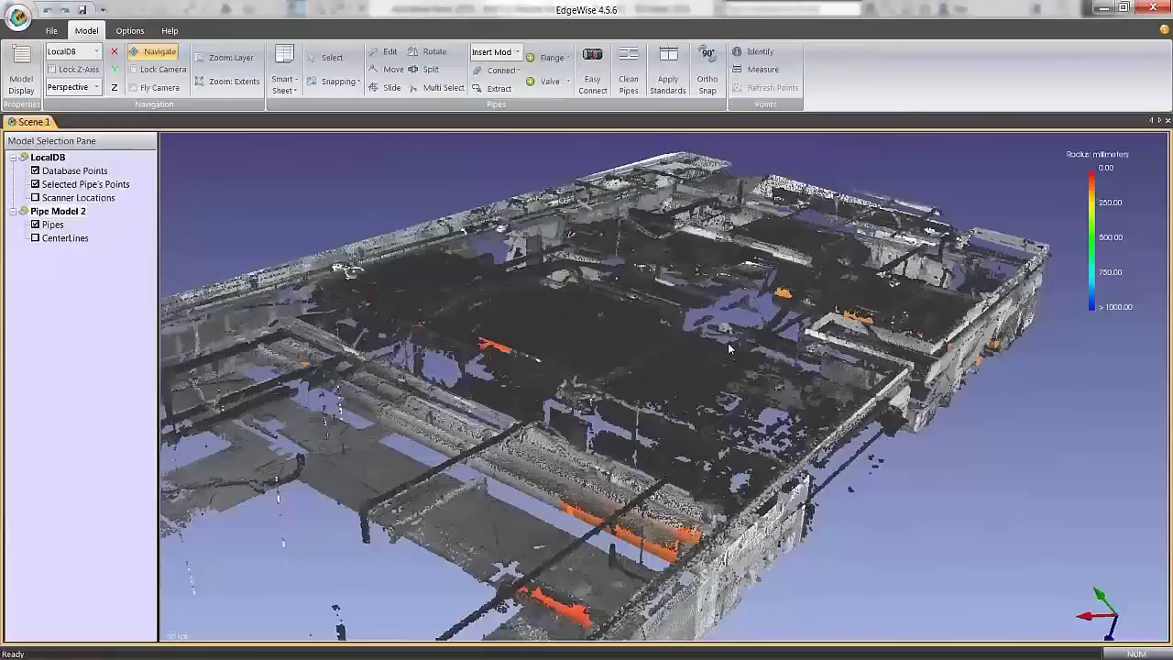
middle_click_drag(744, 520, 689, 494)
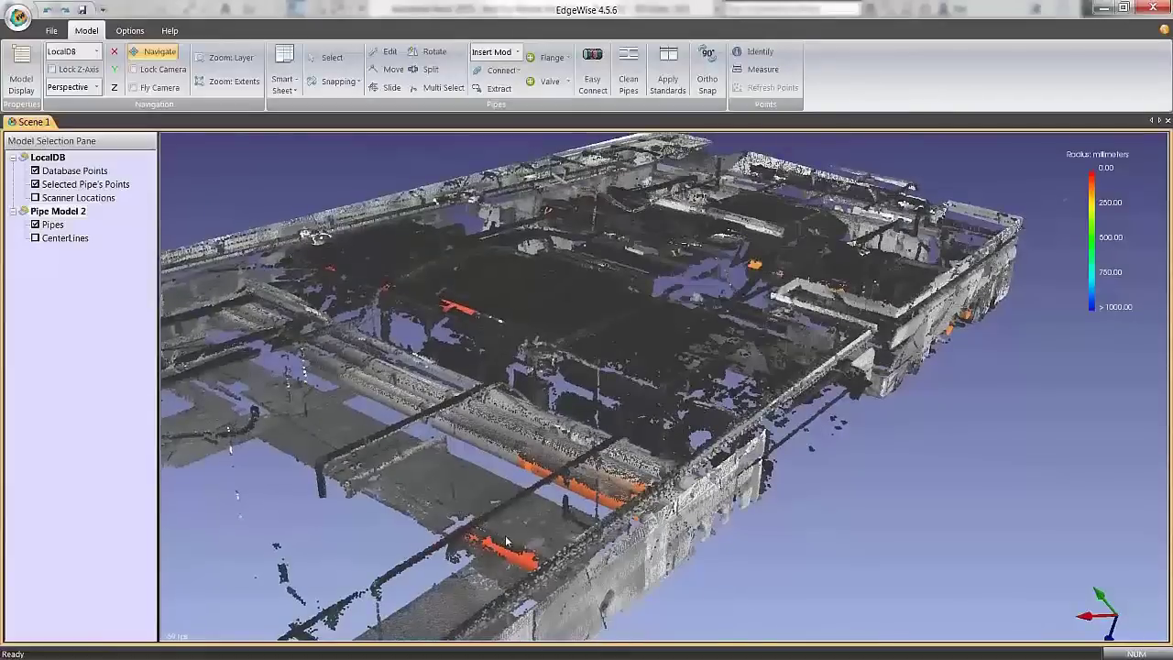
left_click_drag(506, 541, 490, 465)
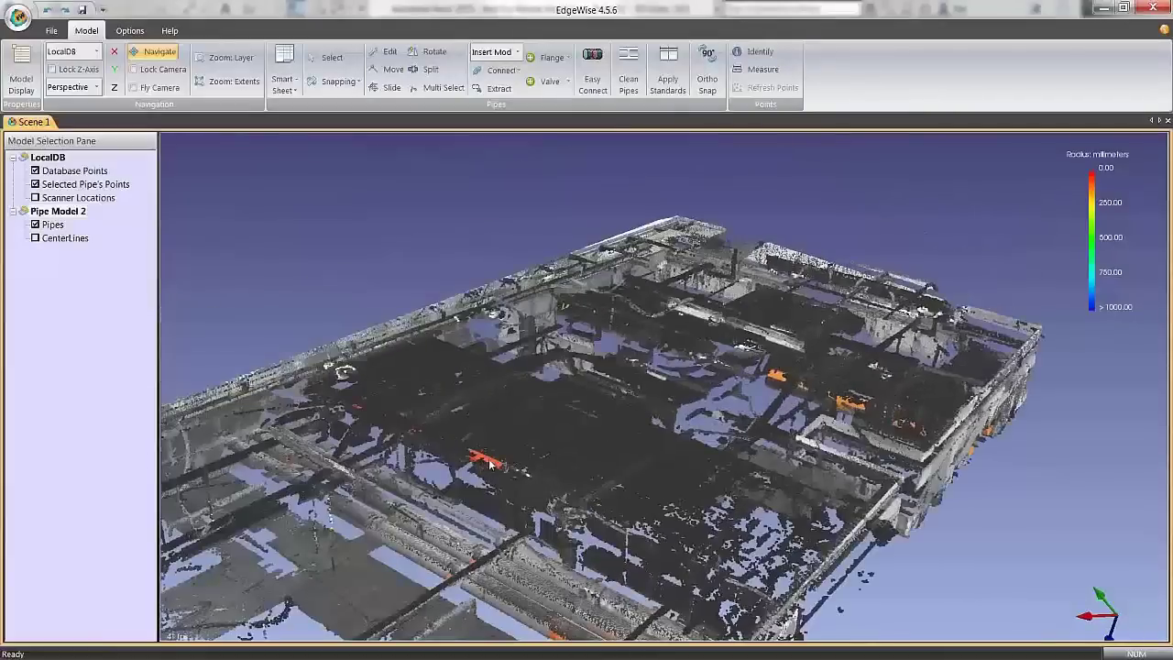
left_click_drag(649, 484, 564, 486)
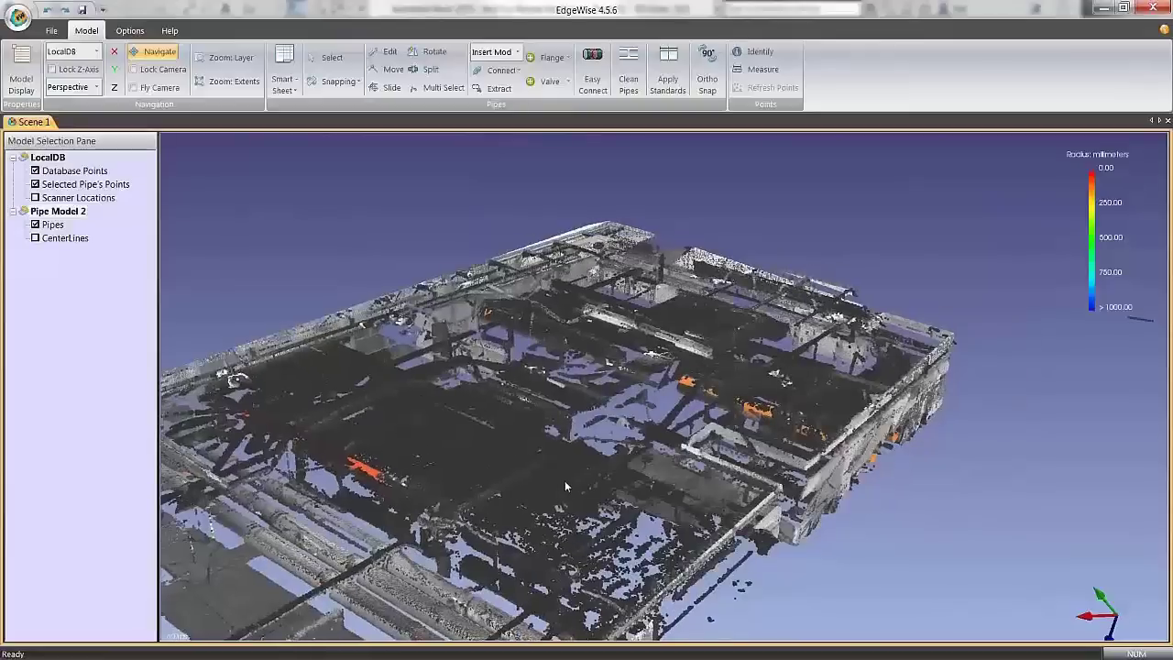
middle_click_drag(565, 482, 665, 478)
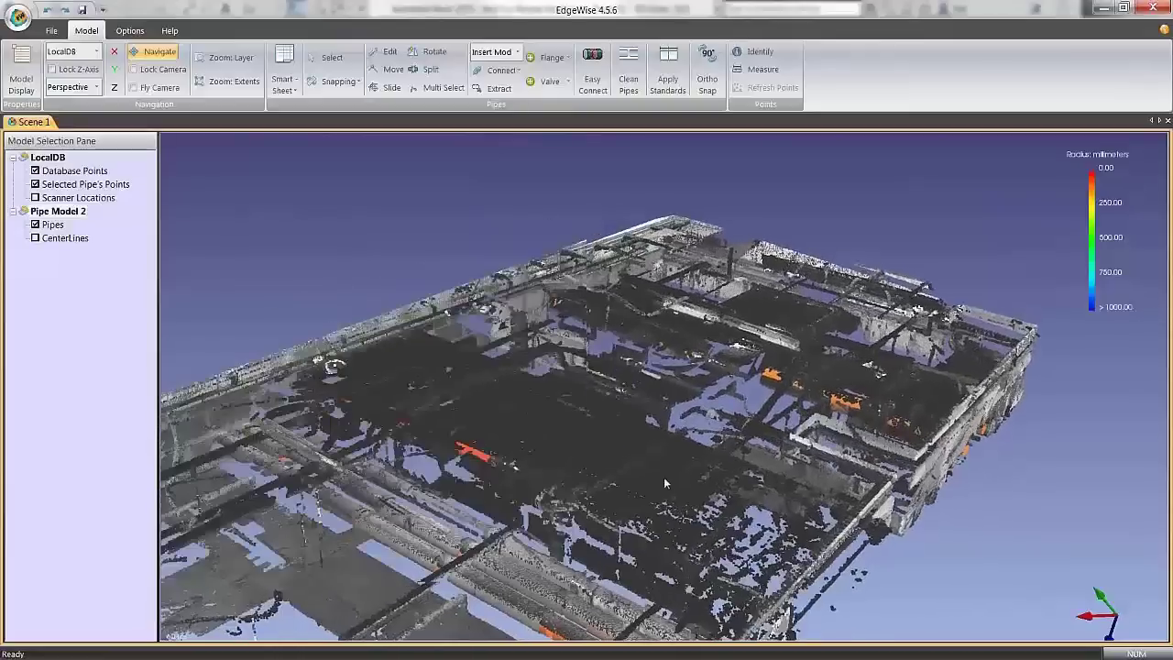
Step: Extract a pipe from the scan points running alongside the large orange pipe by outlining them with a polygon
left_click_drag(665, 482, 329, 473)
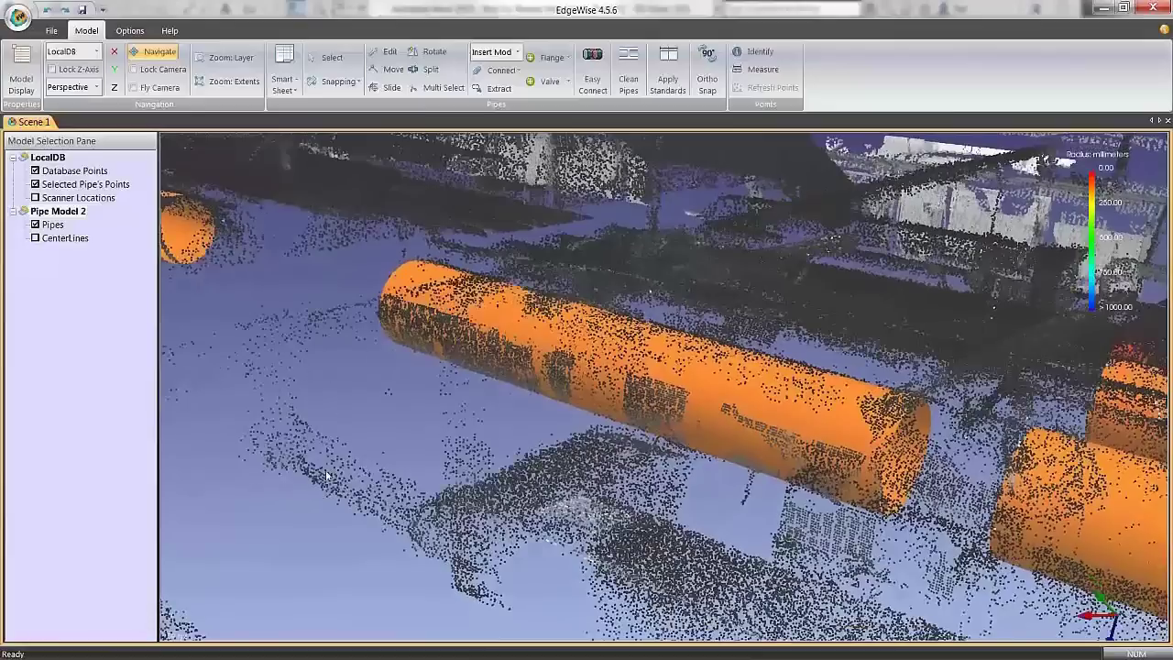
left_click_drag(394, 504, 365, 506)
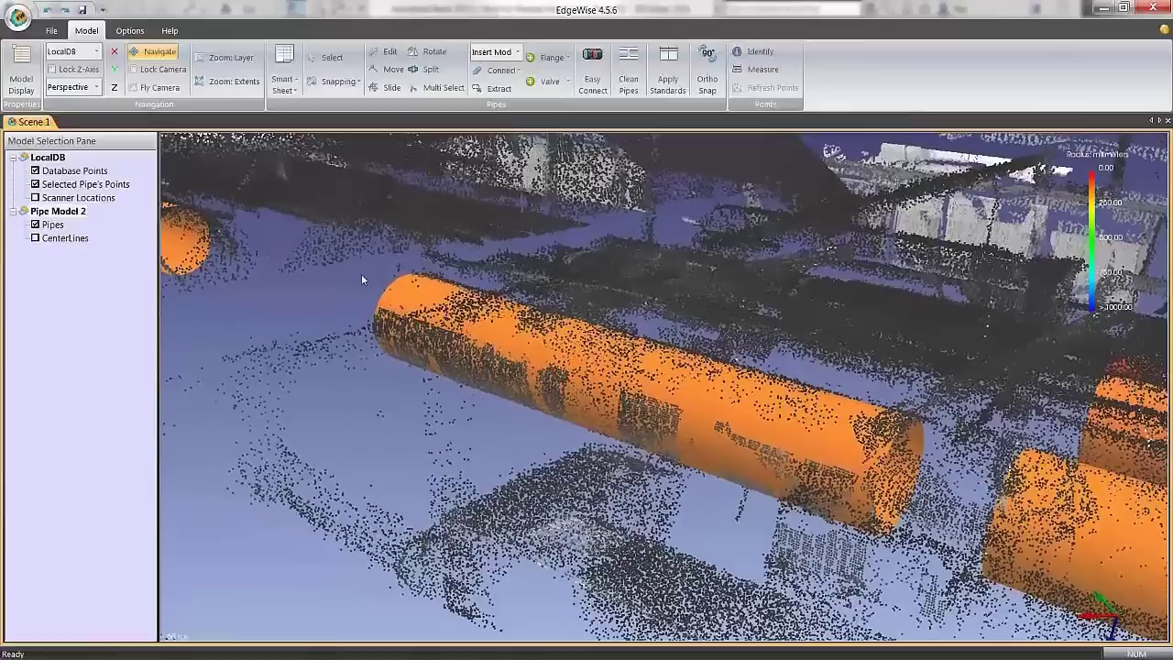
left_click(497, 91)
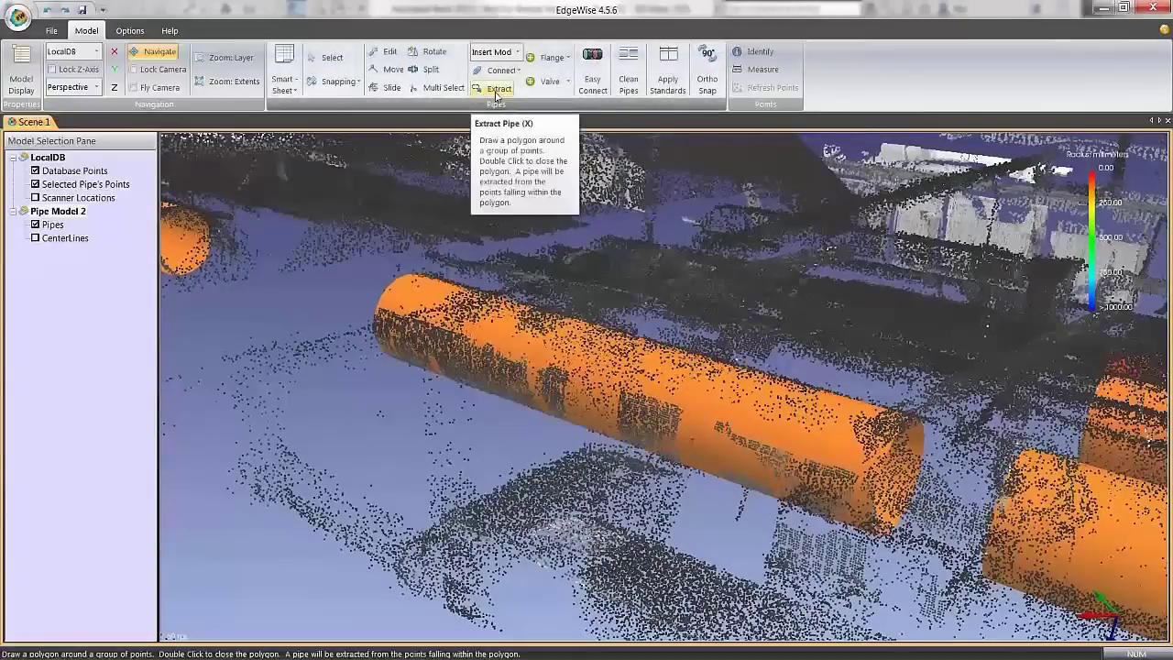
left_click(497, 92)
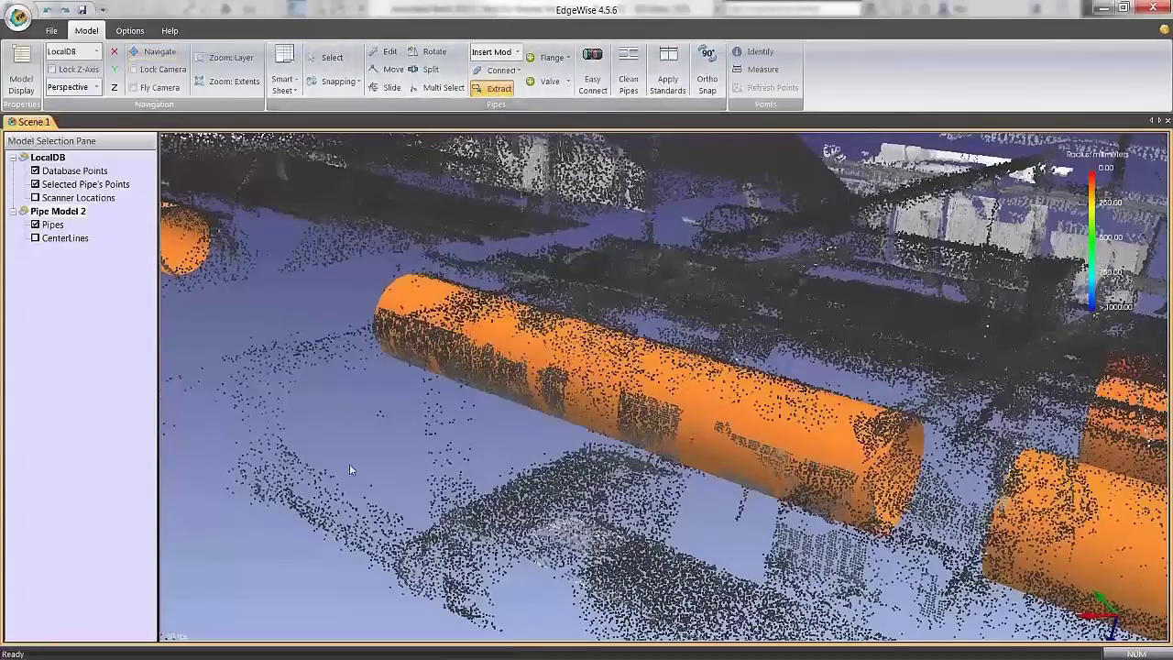
left_click_drag(326, 459, 267, 503)
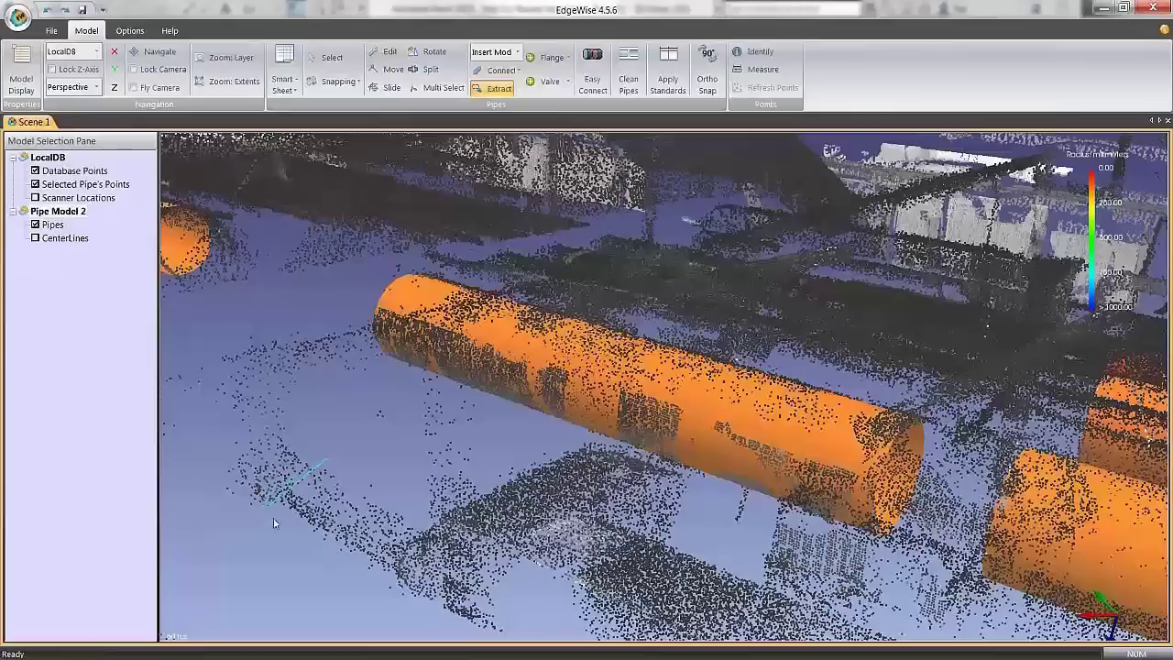
left_click(418, 505)
left_click(379, 511)
key("Escape")
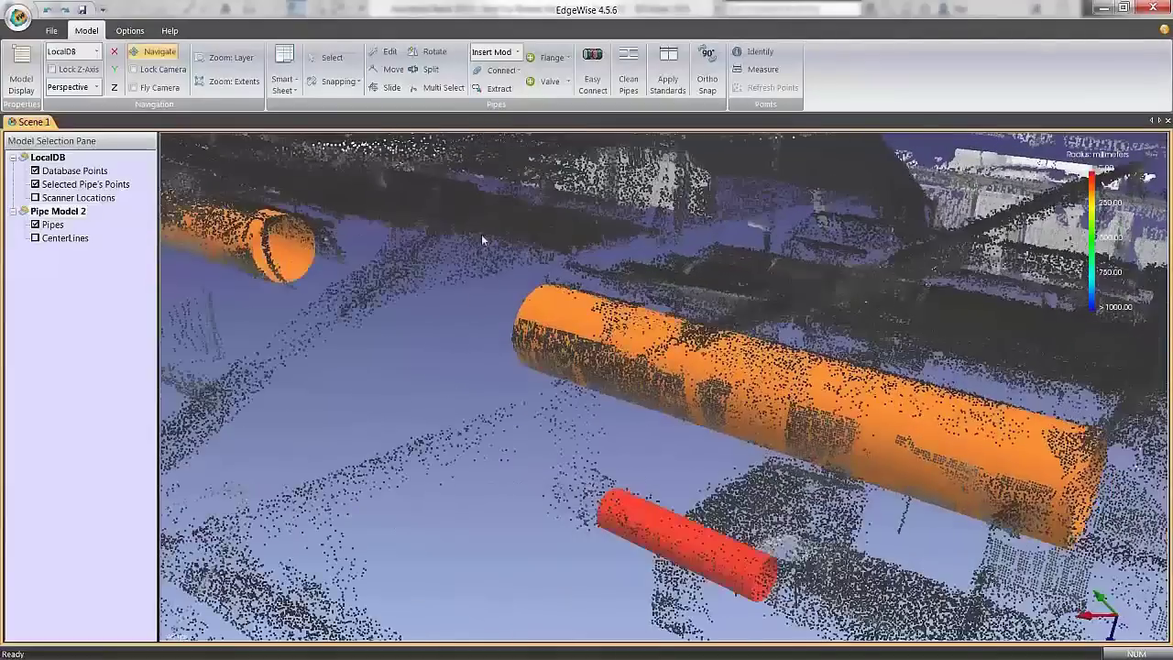
Step: Extract a second pipe from the diagonal strip of points that leads away from the first red pipe
left_click(499, 88)
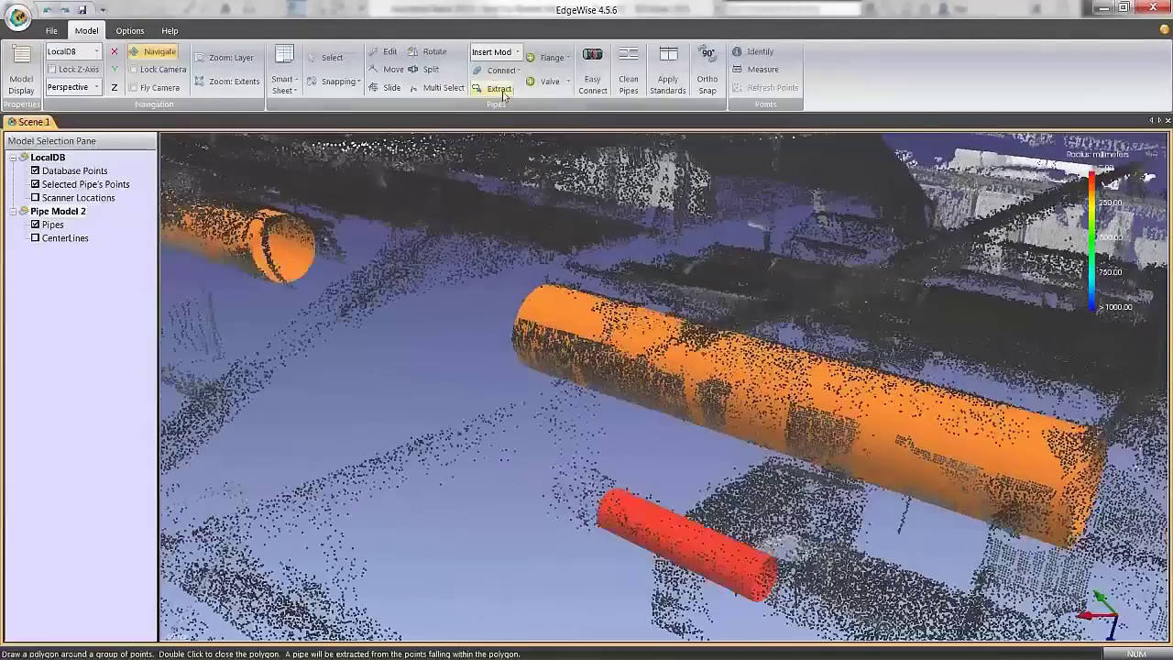
left_click(446, 407)
left_click(330, 453)
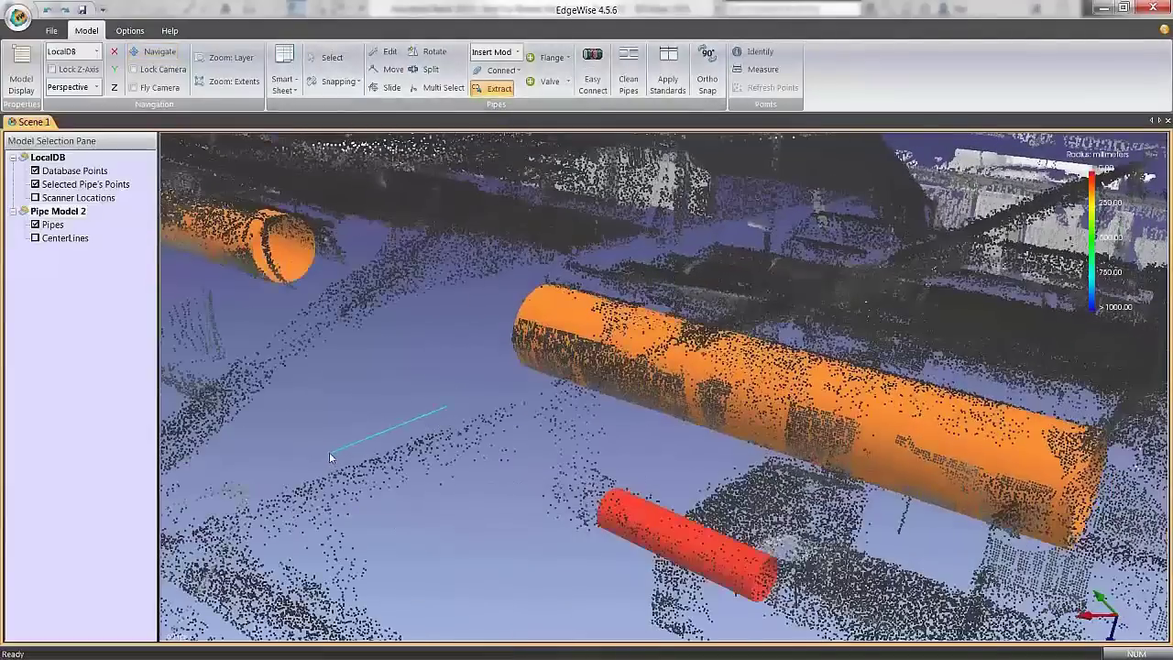
left_click(386, 531)
left_click(518, 464)
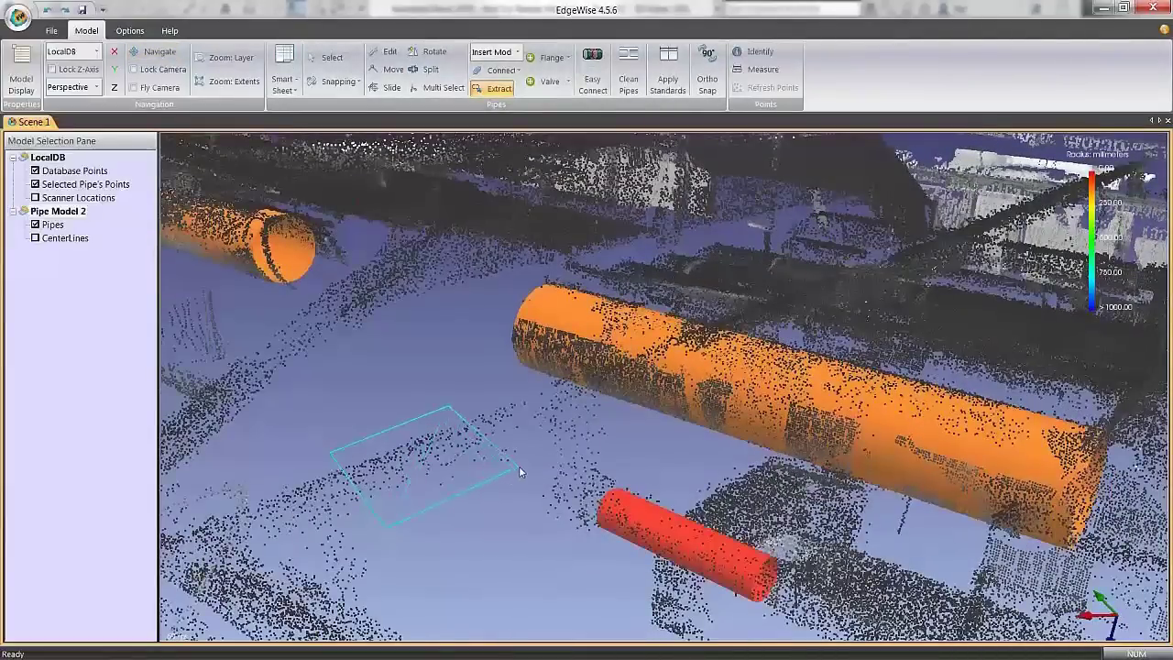
left_click(494, 386)
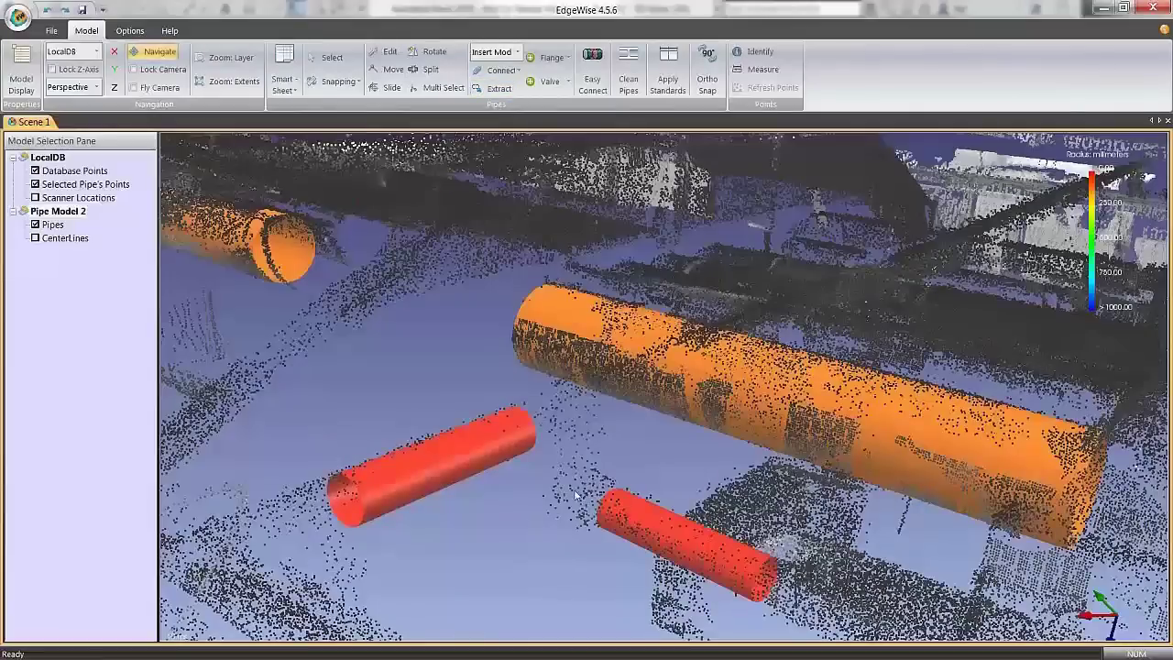
Step: Try to extract a pipe from the sparse points between the two new red pipes, and undo that extraction
middle_click_drag(672, 440, 636, 470)
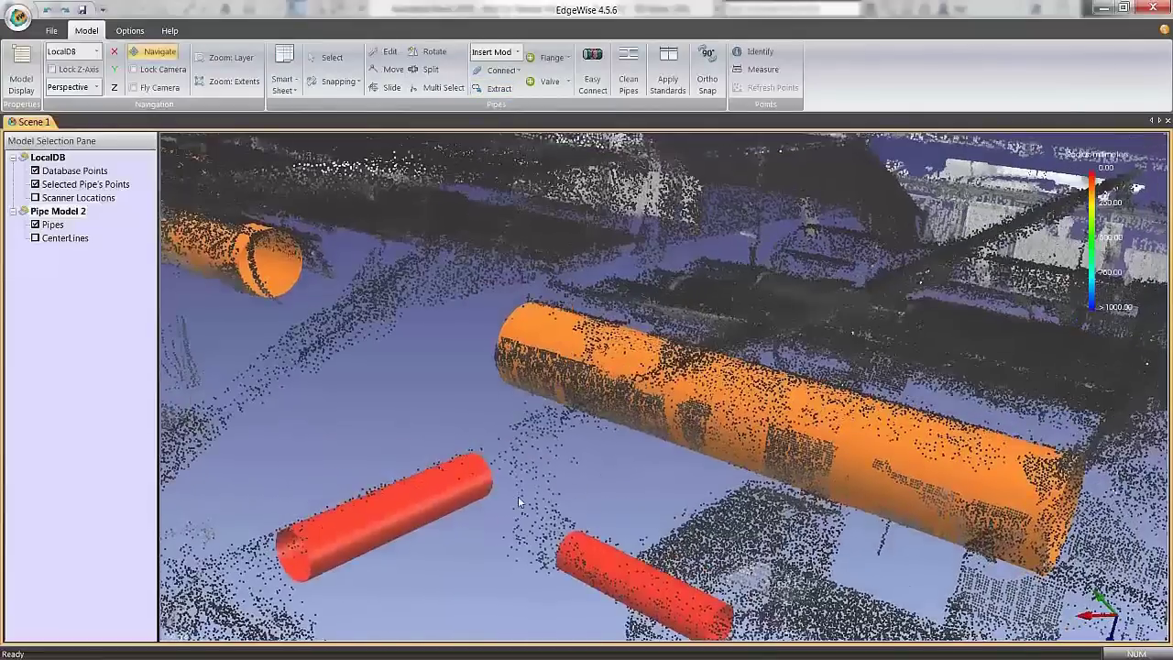
middle_click_drag(518, 496, 482, 461)
left_click_drag(544, 451, 546, 431)
left_click(496, 88)
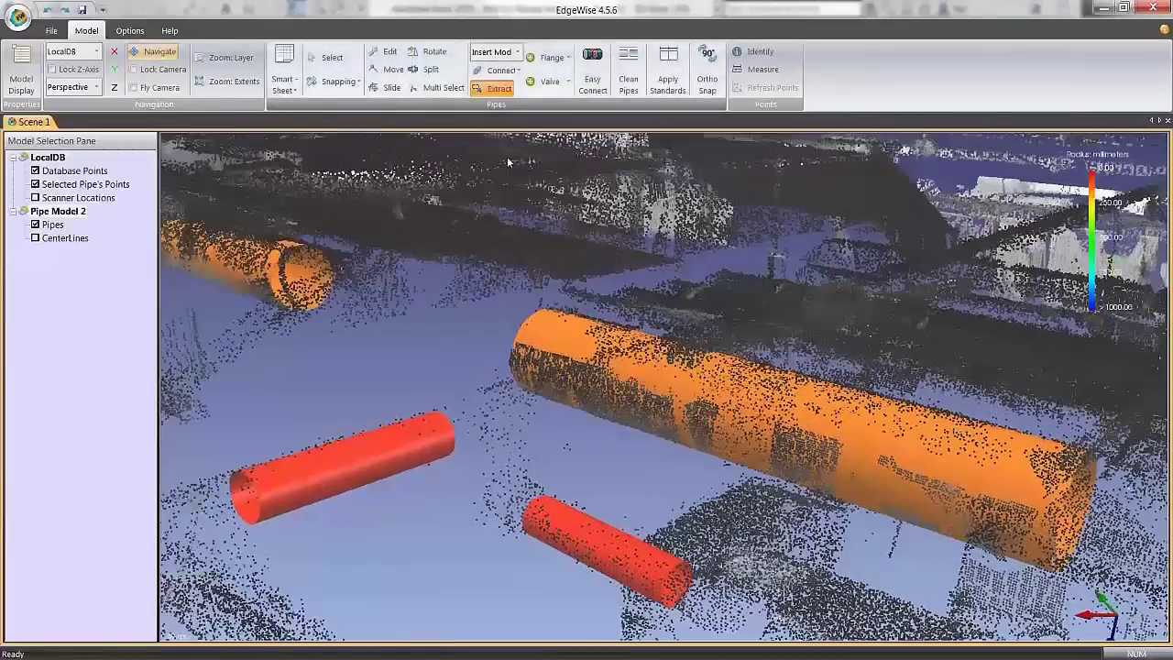
left_click(527, 448)
left_click(479, 446)
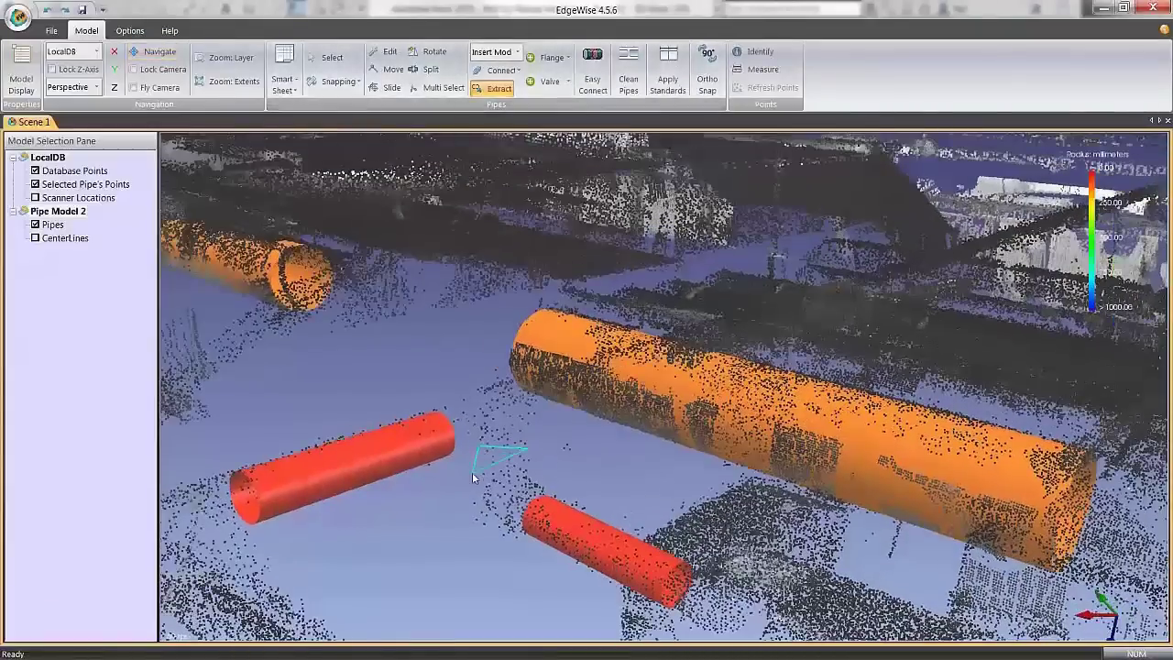
left_click(473, 465)
left_click(552, 468)
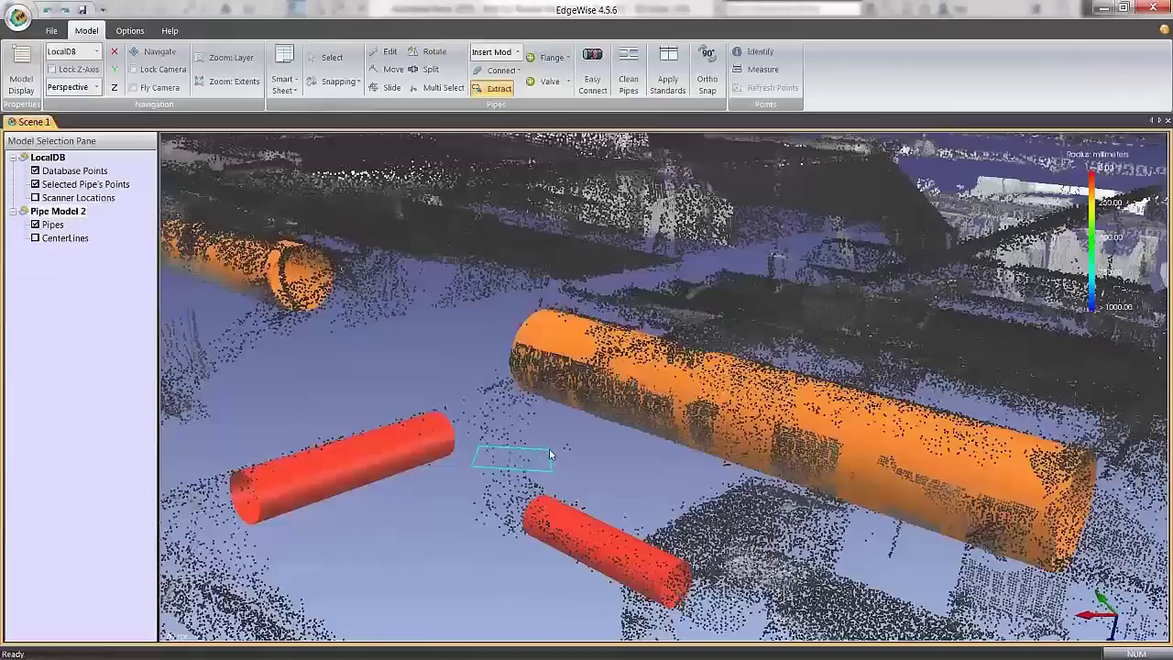
double_click(550, 450)
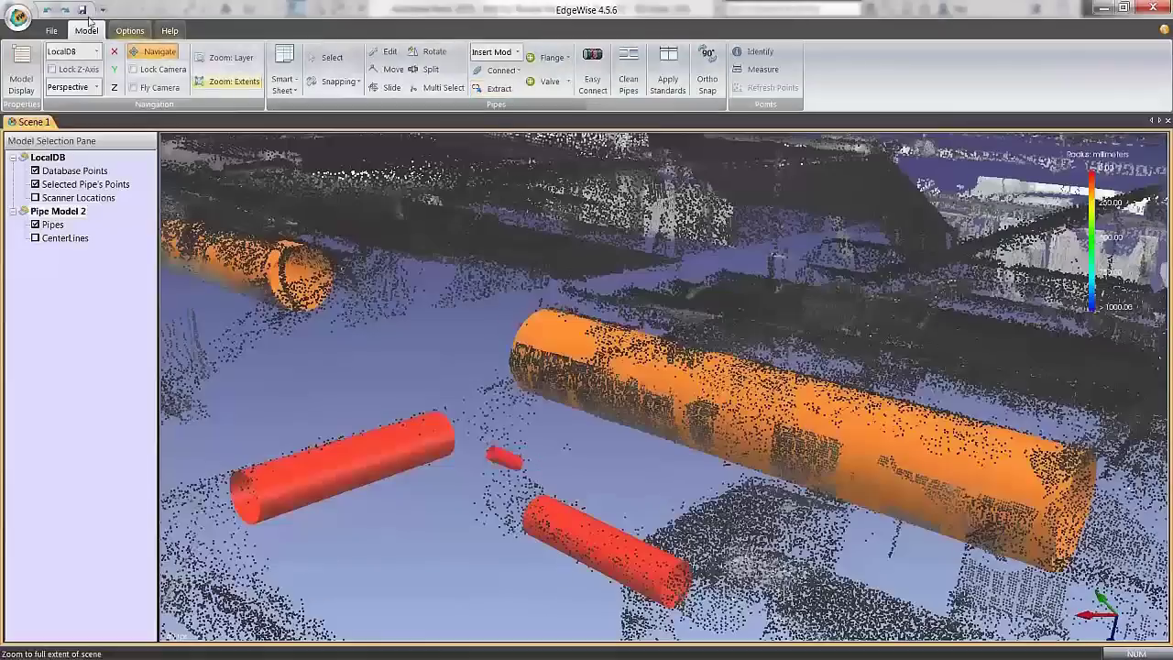
left_click(47, 10)
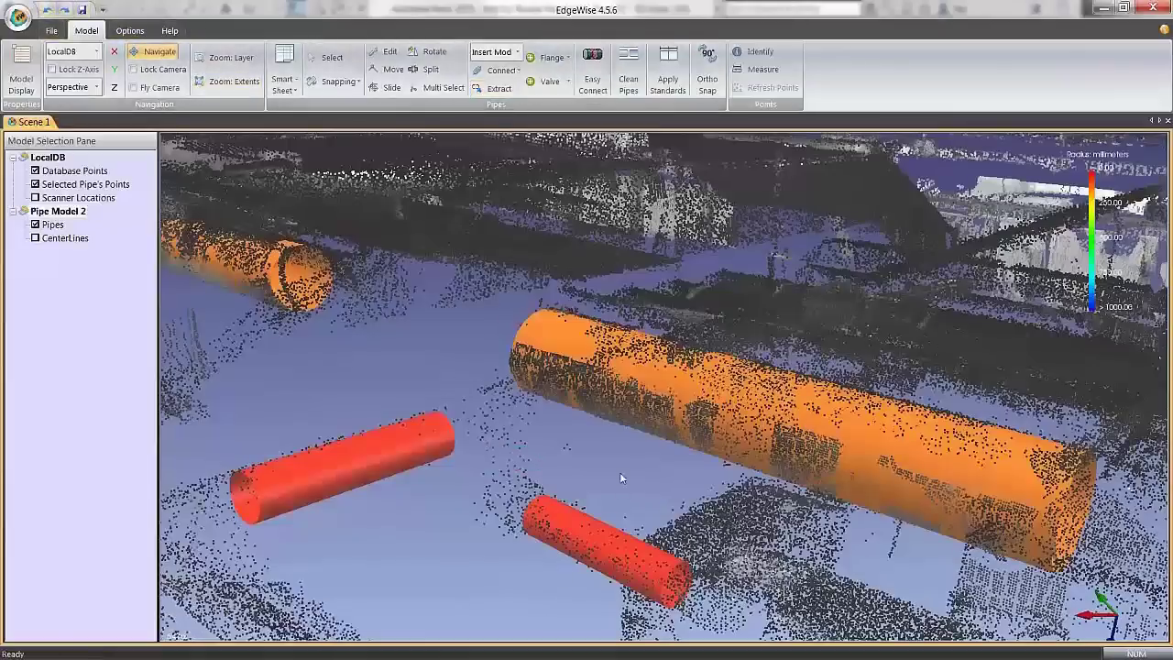
Step: Open the Part Info SmartSheet for the pipes and place its window so the extracted pipes stay in view
middle_click_drag(619, 472, 457, 527)
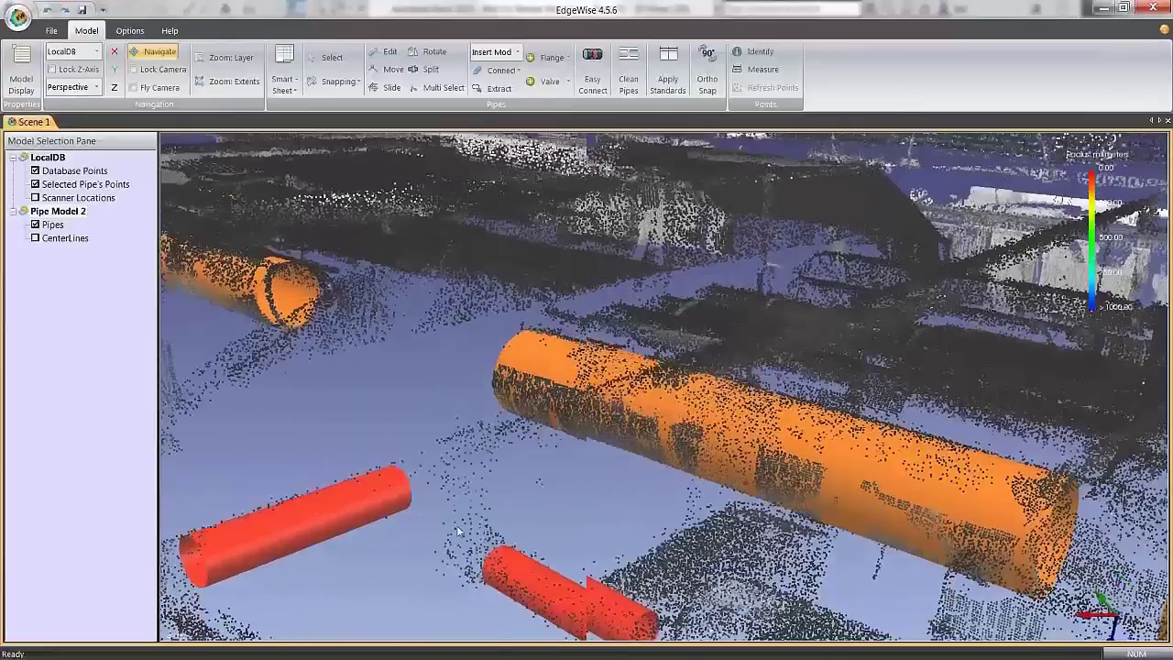
left_click_drag(479, 387, 483, 427)
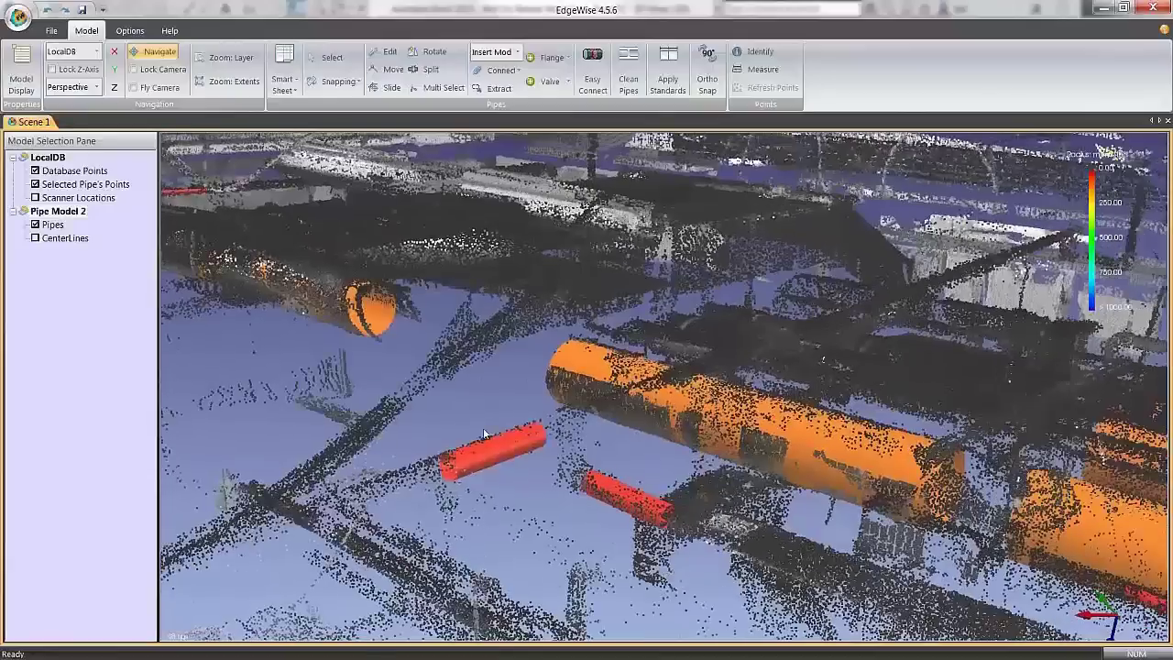
scroll(484, 429, "up", 3)
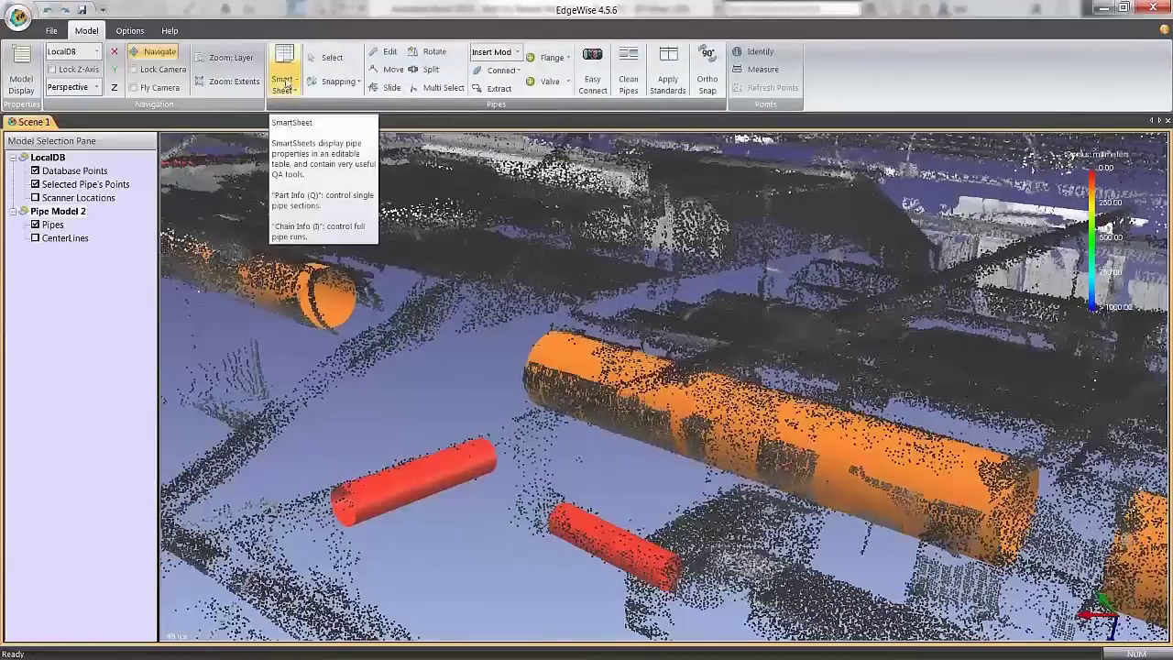
left_click(289, 84)
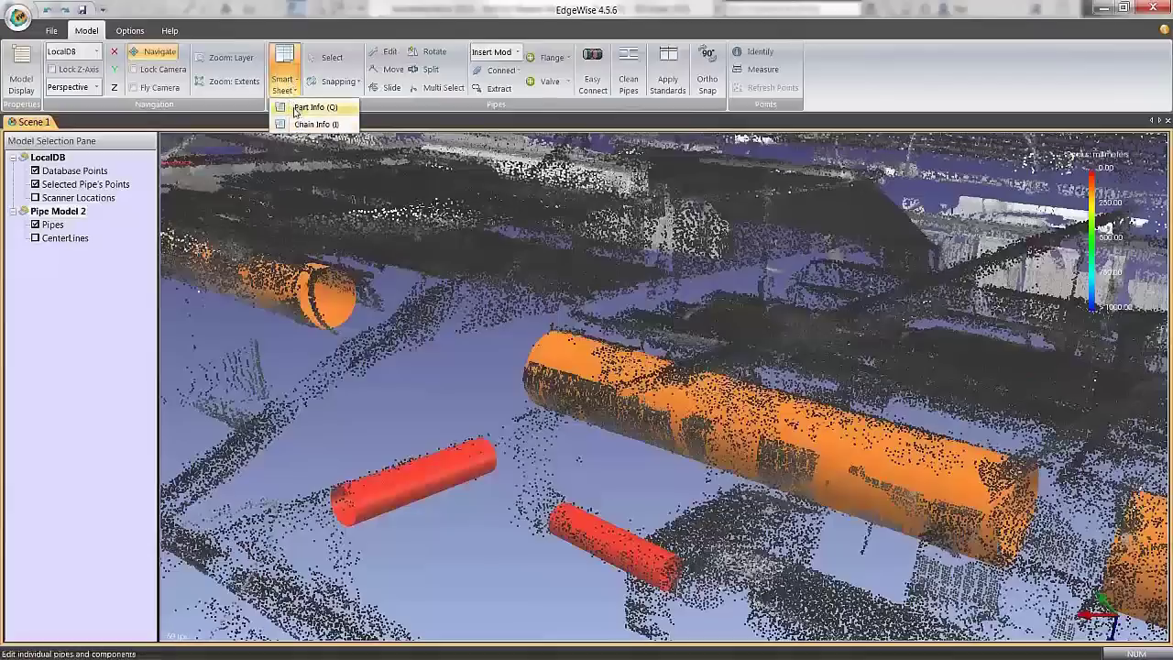
left_click(295, 111)
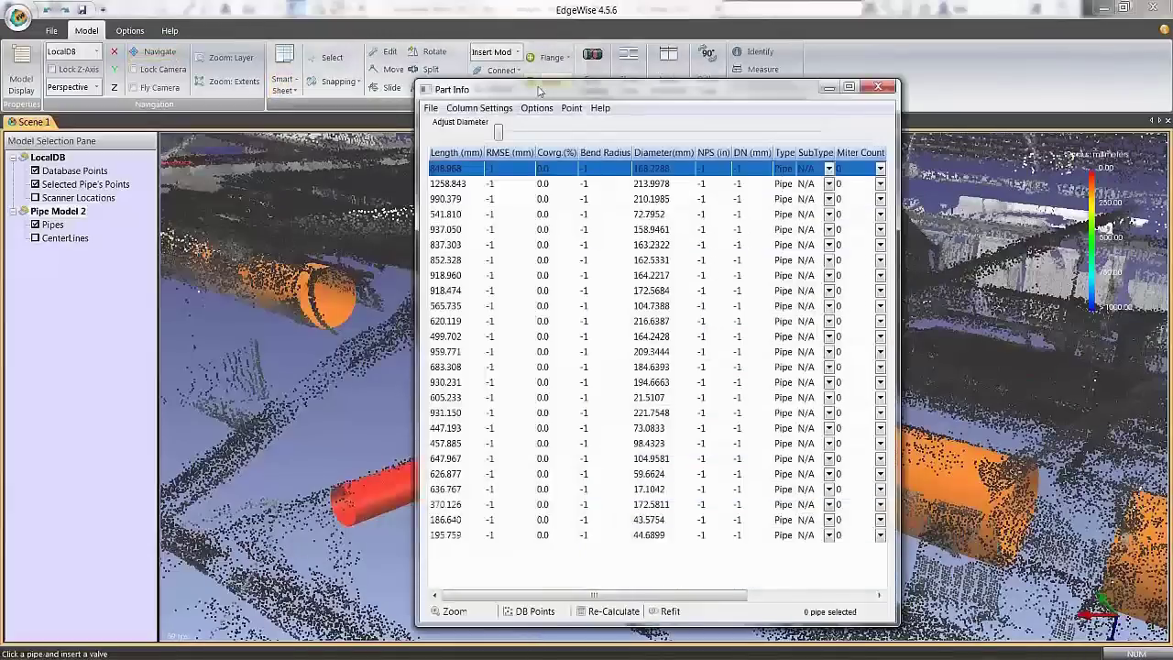
left_click_drag(541, 79, 779, 88)
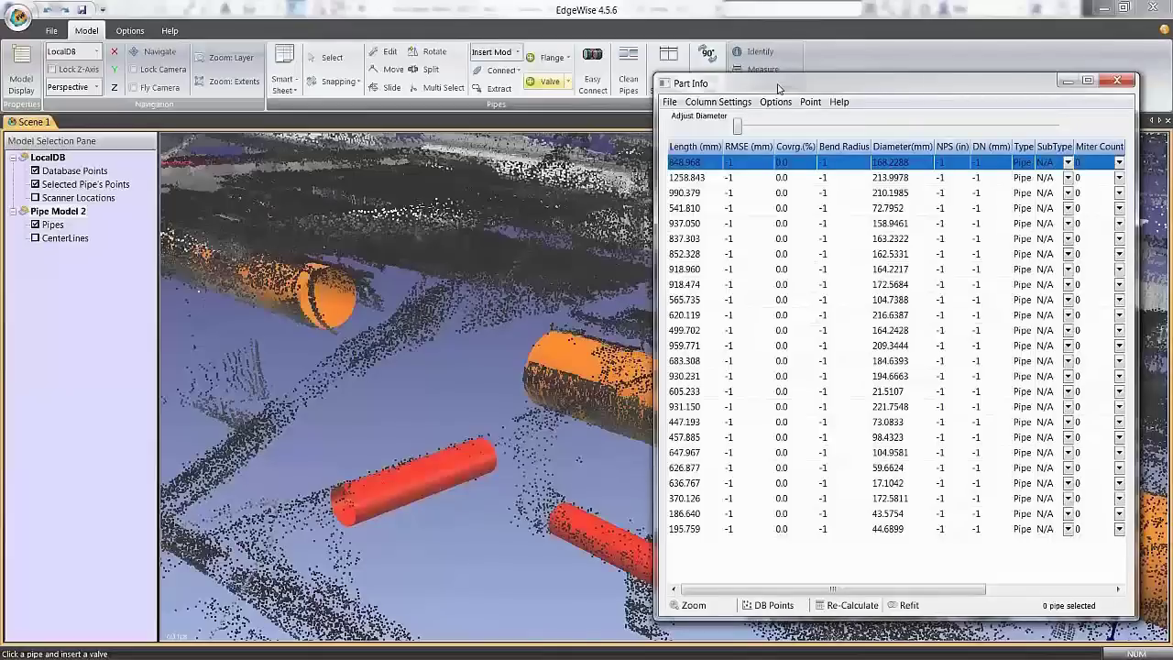
key("Escape")
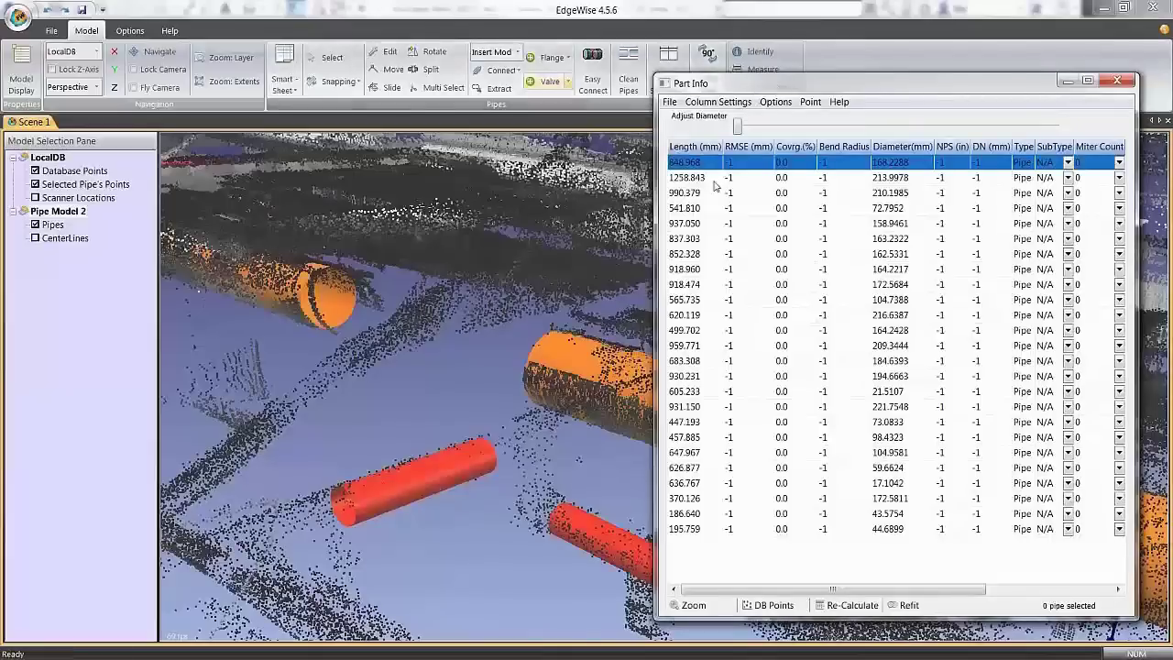
Step: Select the 1258.843 mm long pipe in the Part Info table and turn on Inspection Mode with Barrel View
left_click(694, 178)
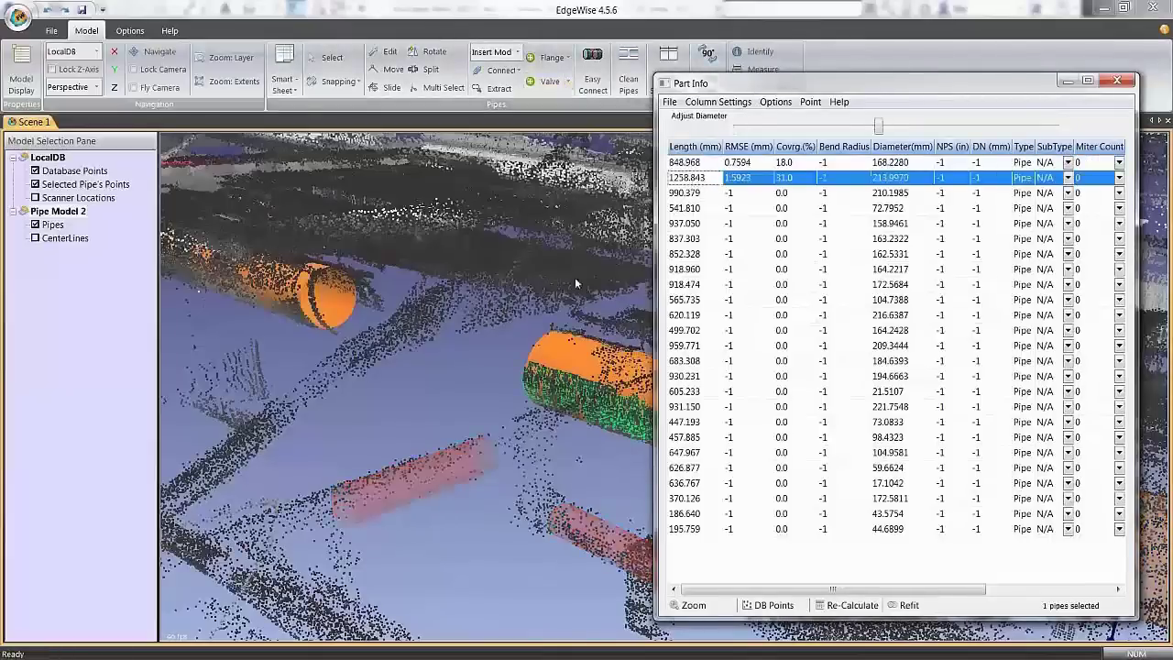
middle_click_drag(481, 399, 132, 406)
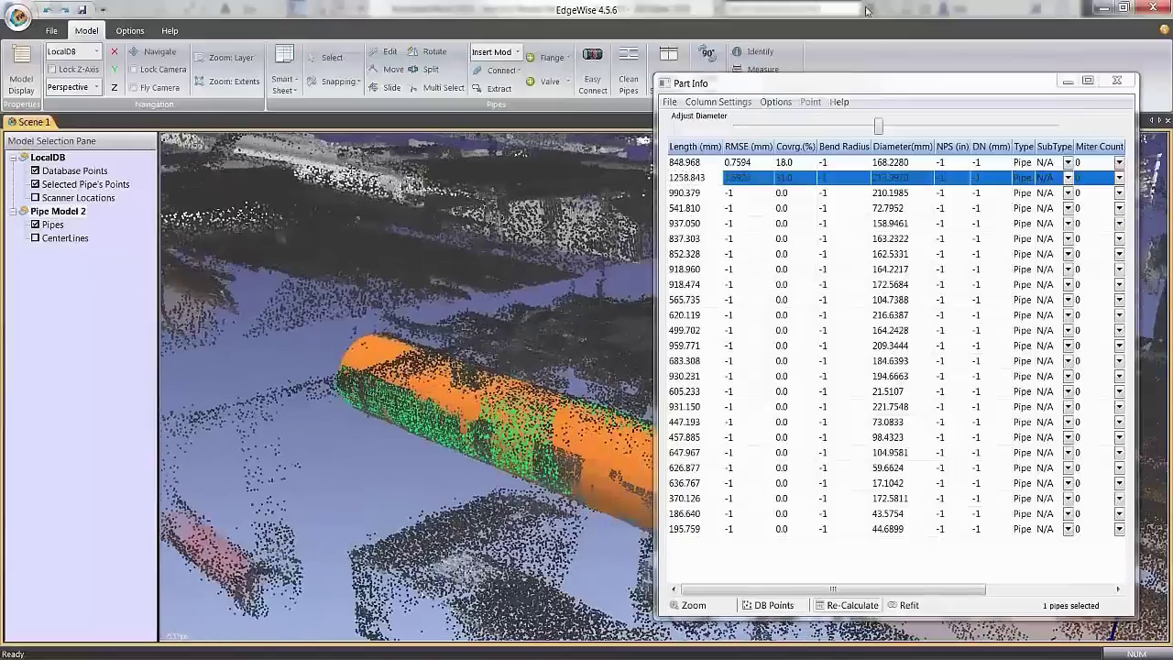
left_click(770, 103)
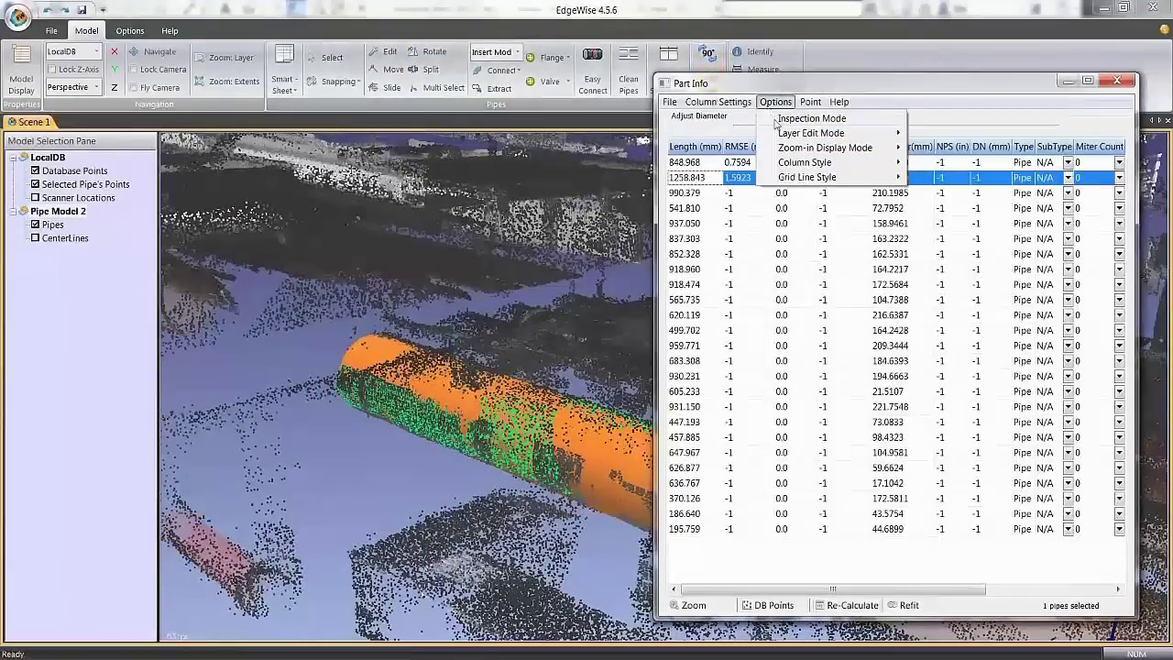
left_click(779, 119)
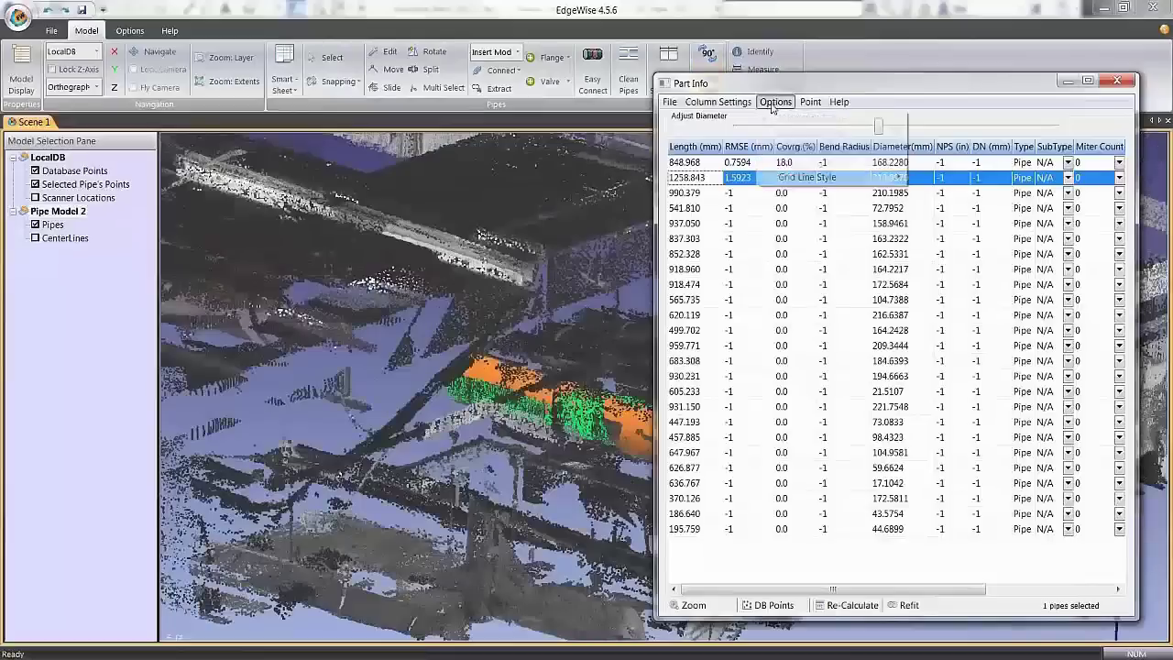
left_click(775, 102)
mouse_move(790, 151)
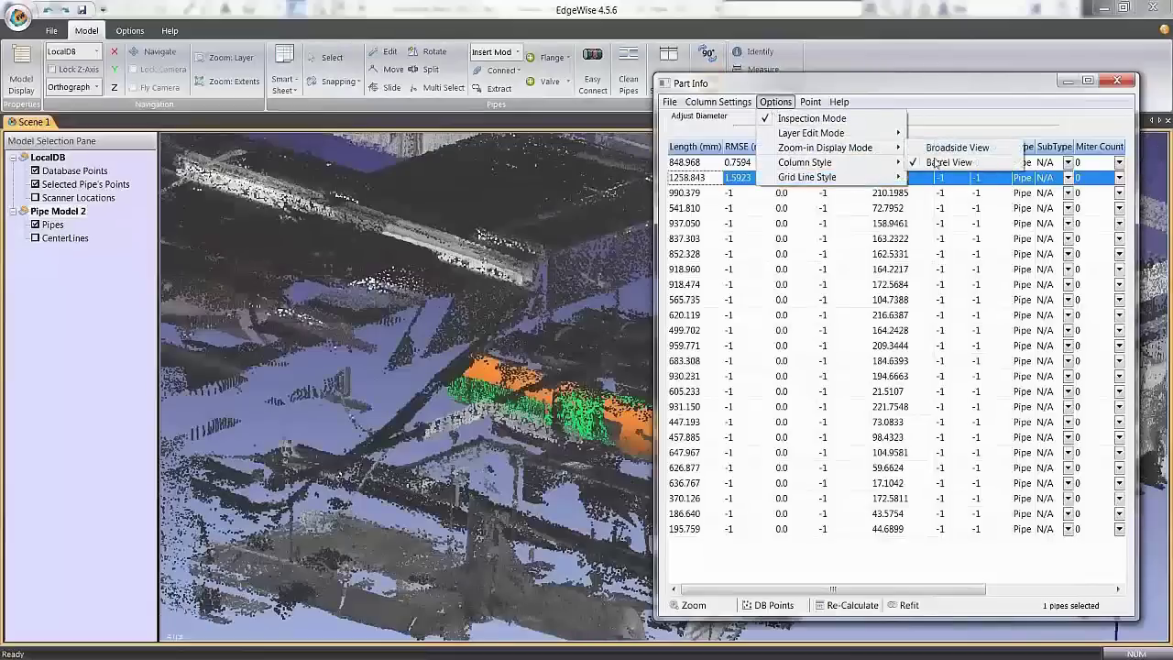
left_click(934, 162)
Step: Inspect the pipes one by one in barrel view, from the 990.379 mm to the 565.735 mm long pipe, checking fit, RMSE and coverage
left_click(696, 193)
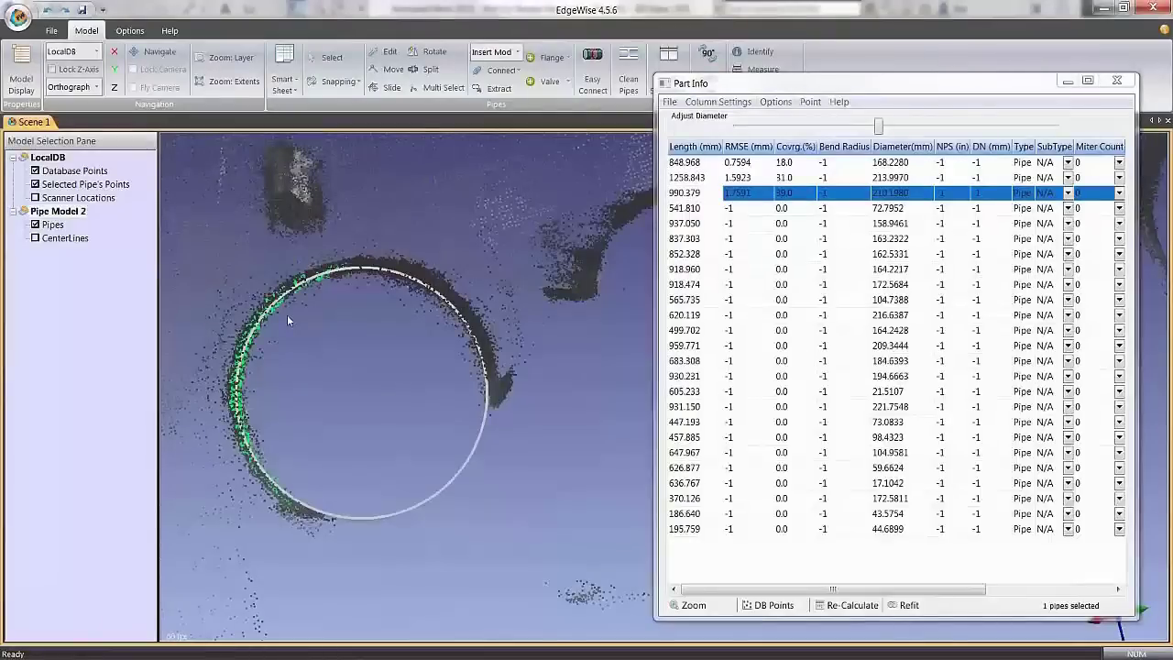
middle_click_drag(287, 315, 383, 317)
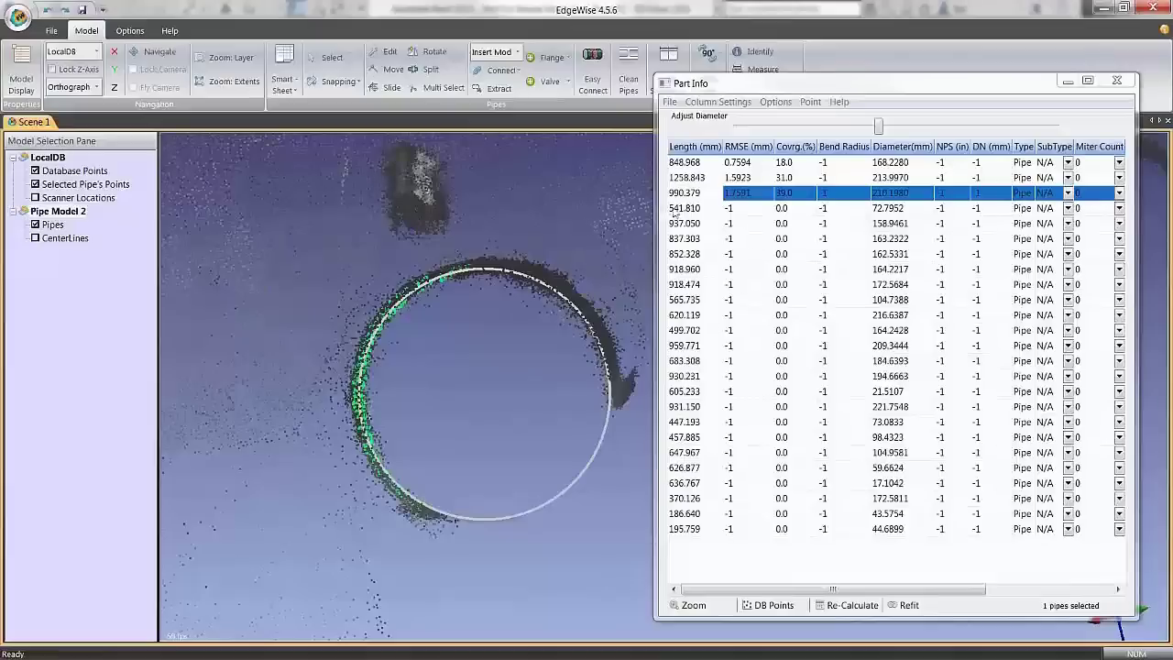
left_click(679, 208)
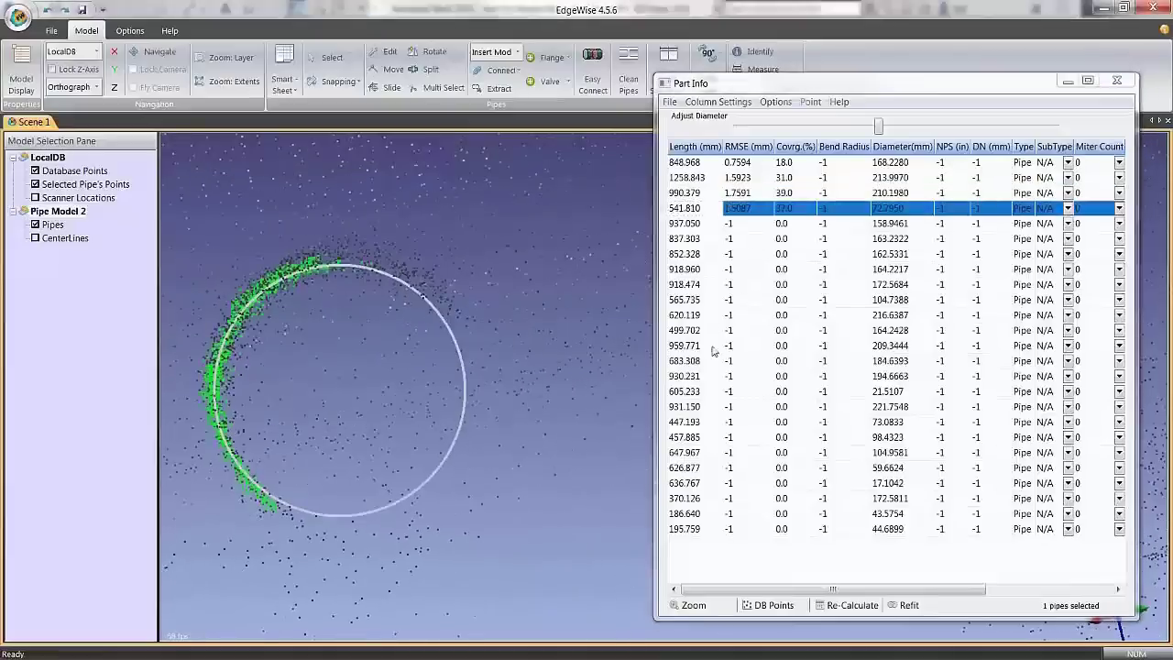
left_click(705, 224)
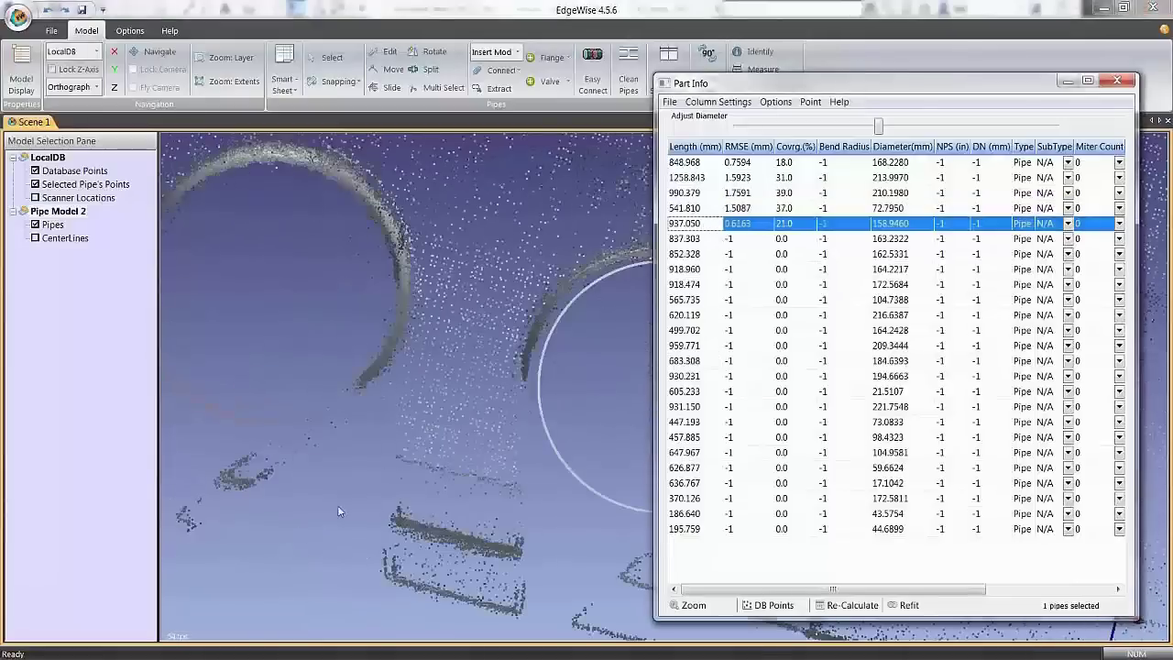
left_click(694, 242)
left_click(695, 254)
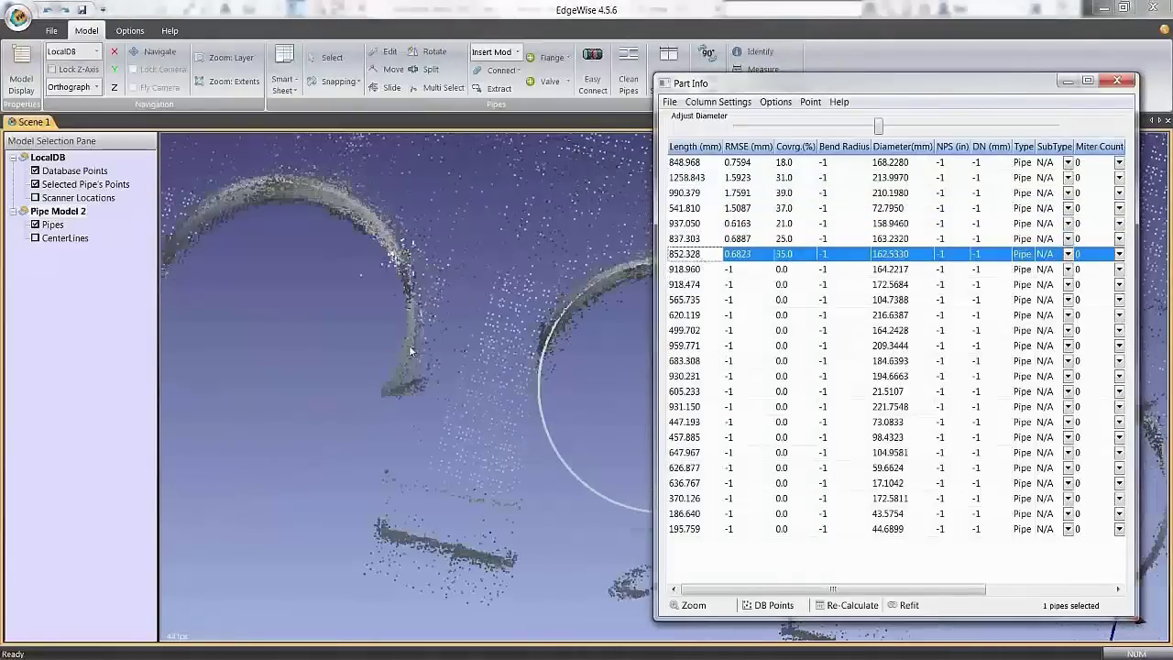
key("Down")
key("Down")
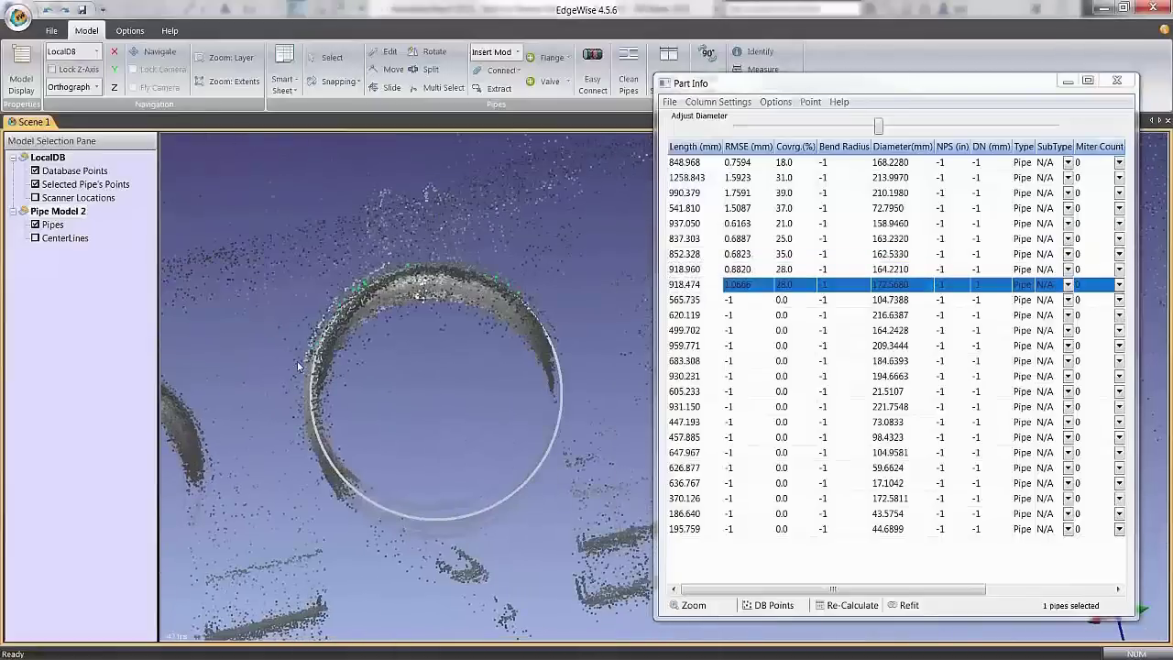
left_click(699, 301)
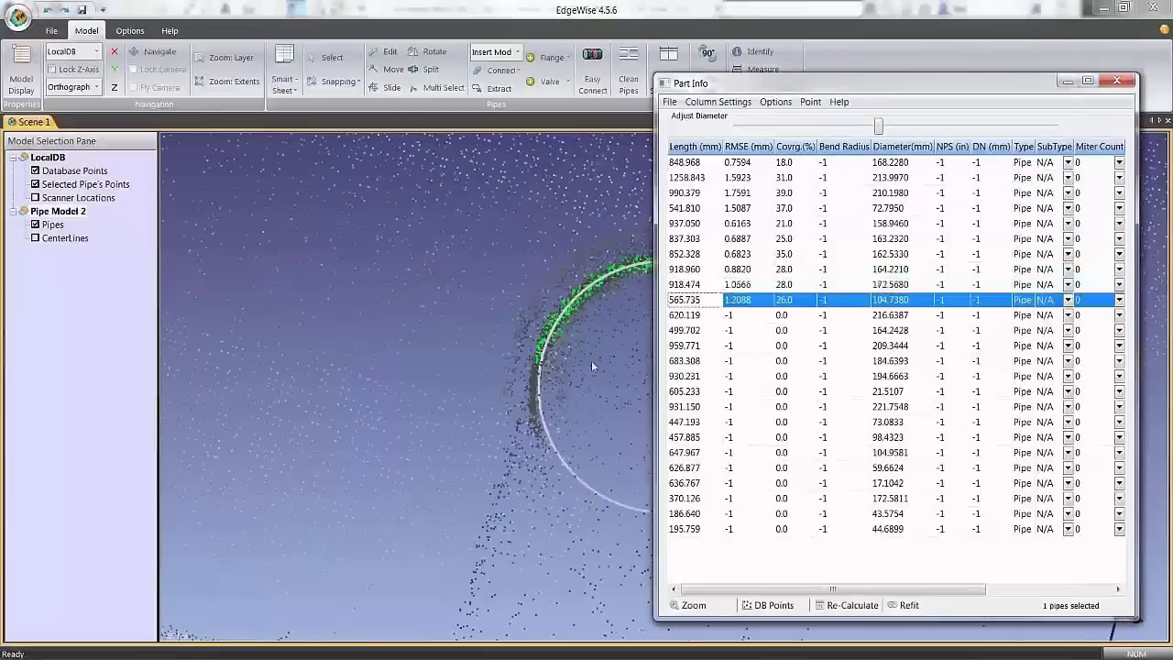
Step: Inspect the pipes one by one in barrel view, from the 620.119 mm to the 930.231 mm long pipe, comparing each circle with its points
key("Down")
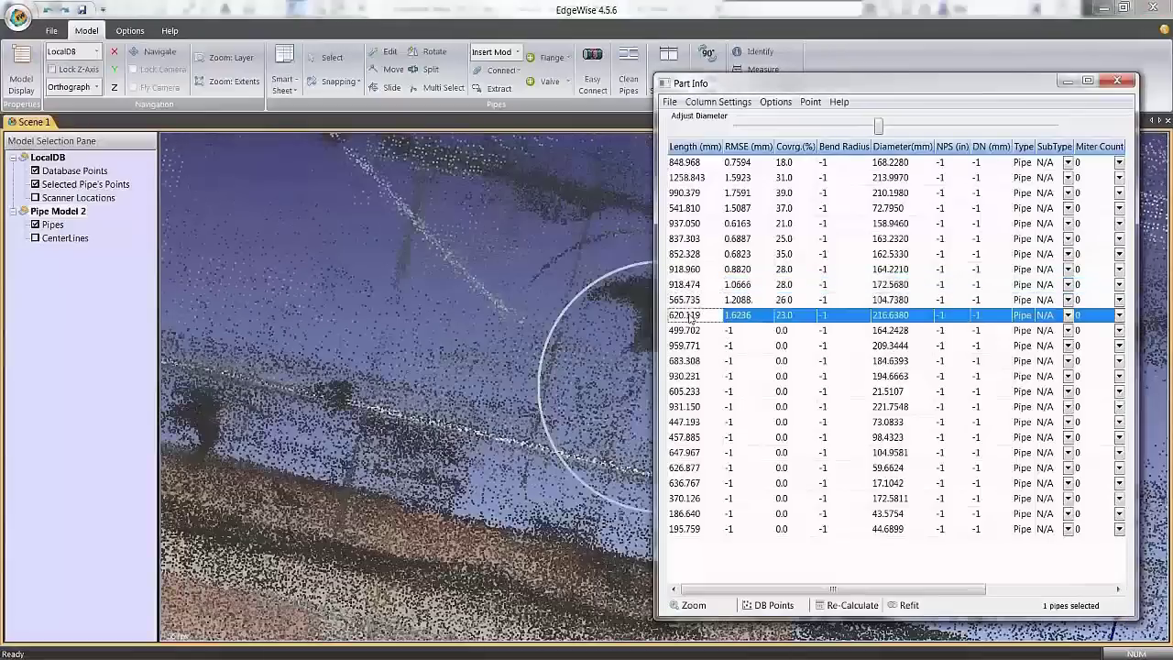
key("Down")
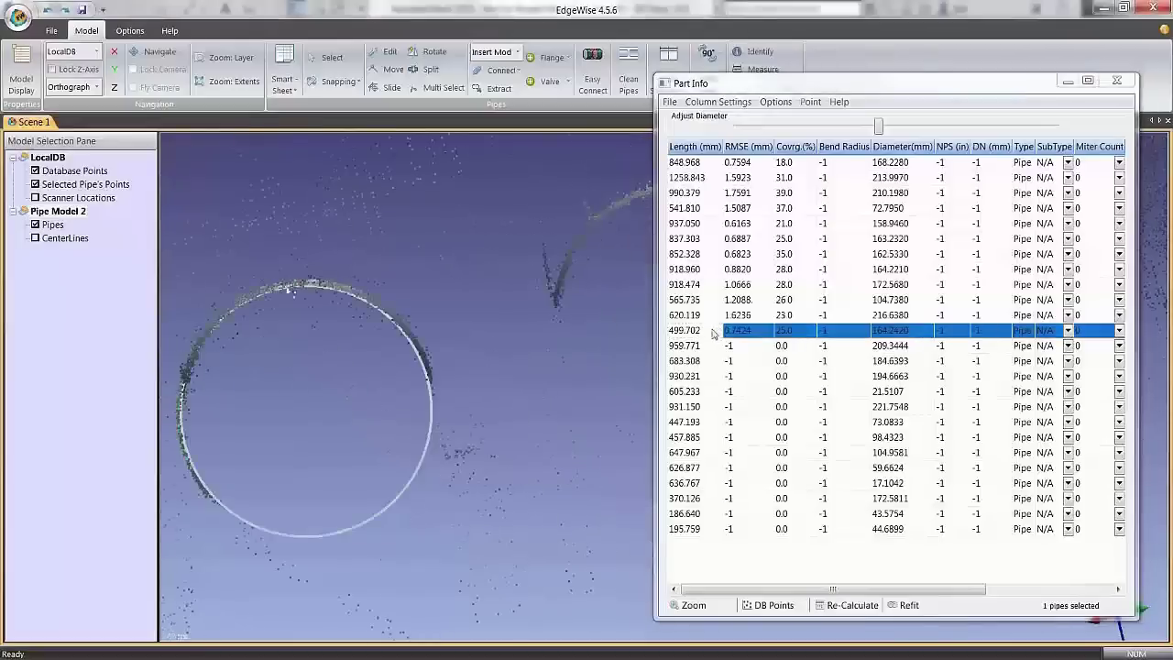
key("Down")
key("Down")
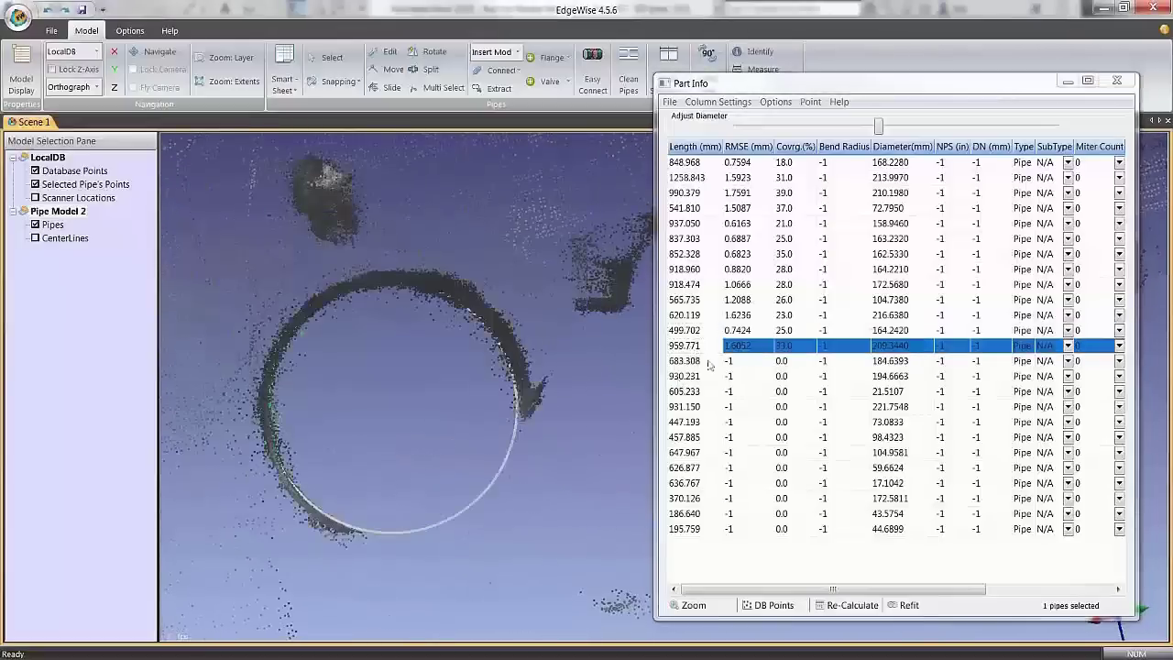
middle_click_drag(561, 385, 317, 425)
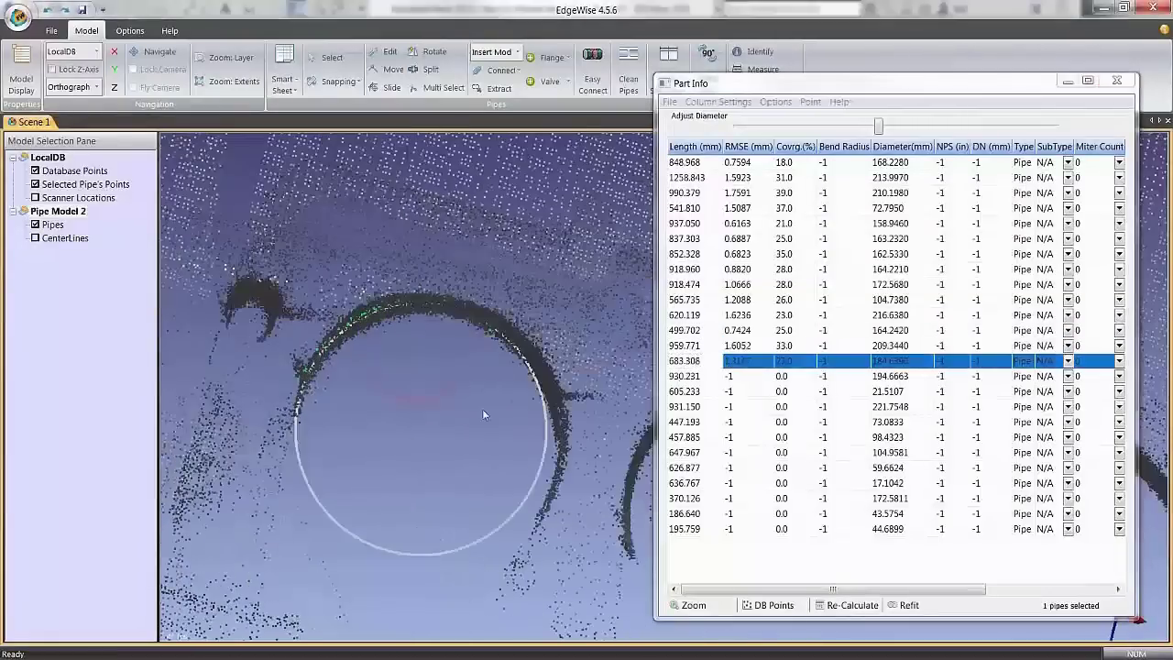
left_click(694, 377)
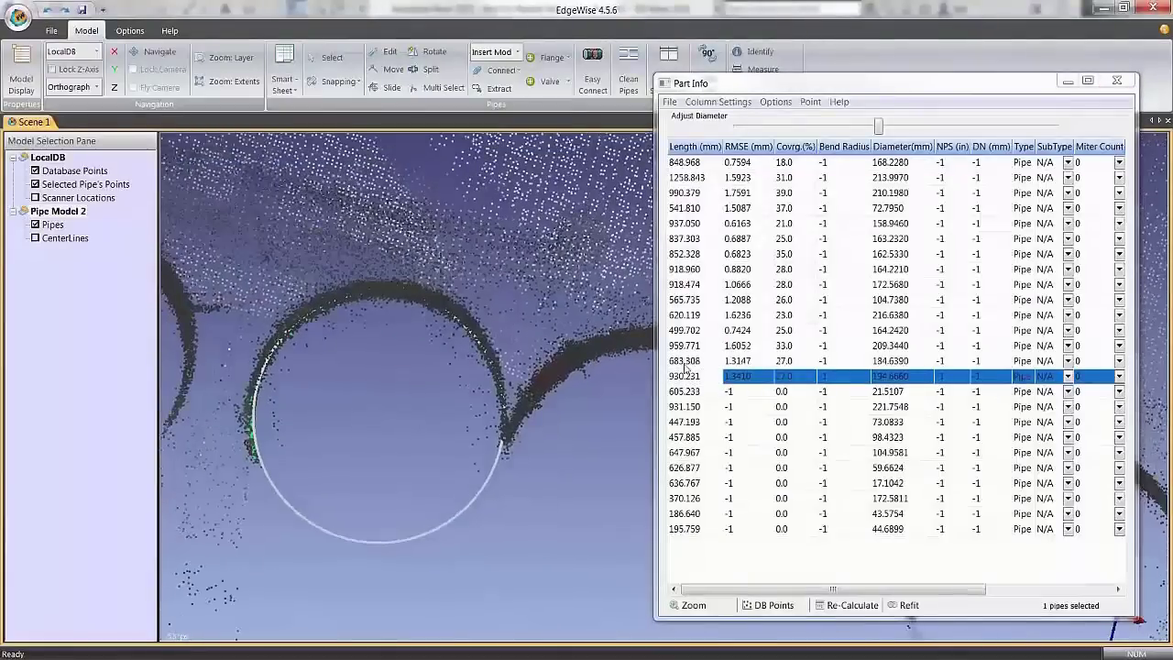
middle_click_drag(344, 410, 350, 412)
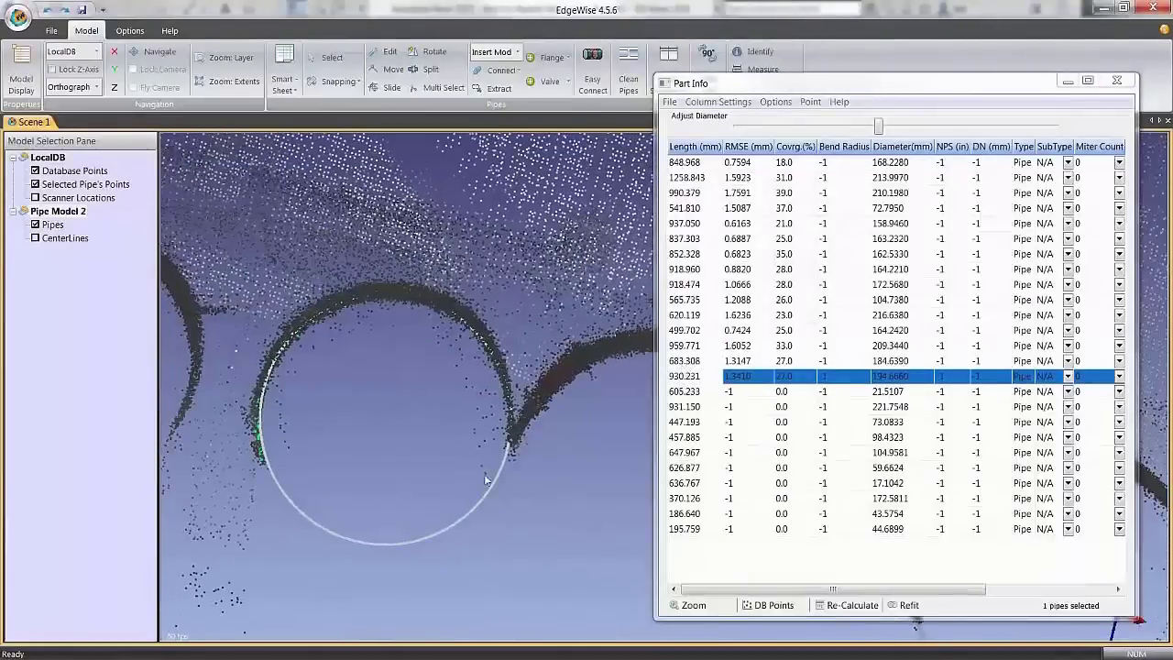
Step: Gather the database points around the 930.231 mm long pipe and recalculate the pipes' fit statistics
left_click(773, 605)
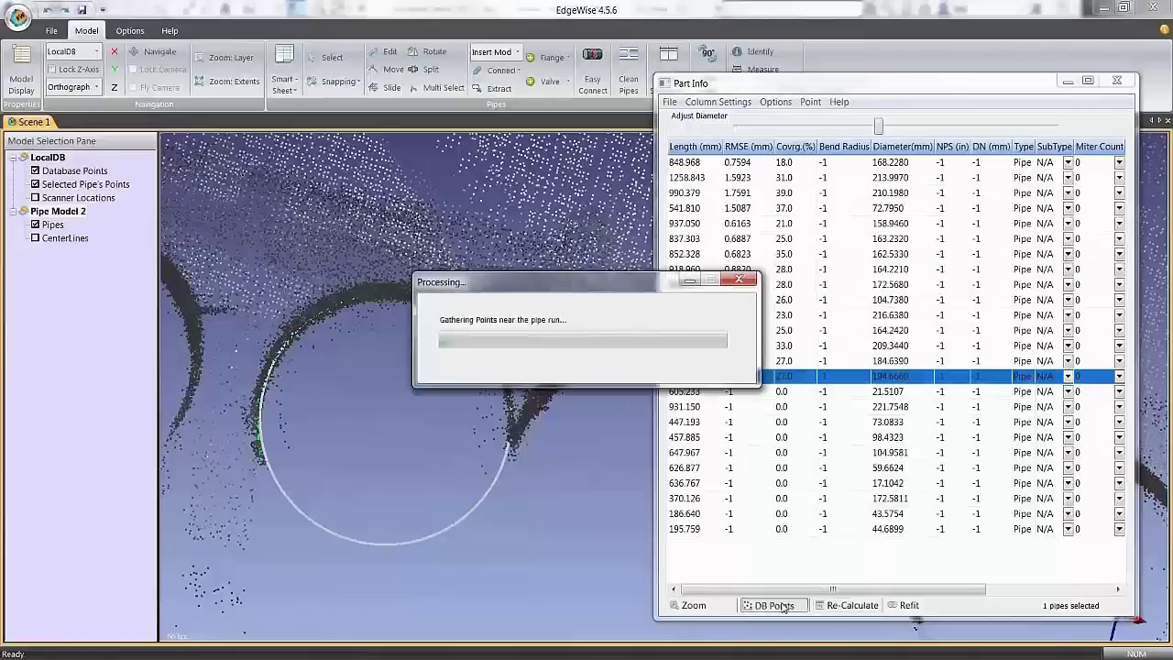
mouse_move(442, 391)
middle_mouse_down()
mouse_move(460, 411)
mouse_move(456, 377)
middle_mouse_up()
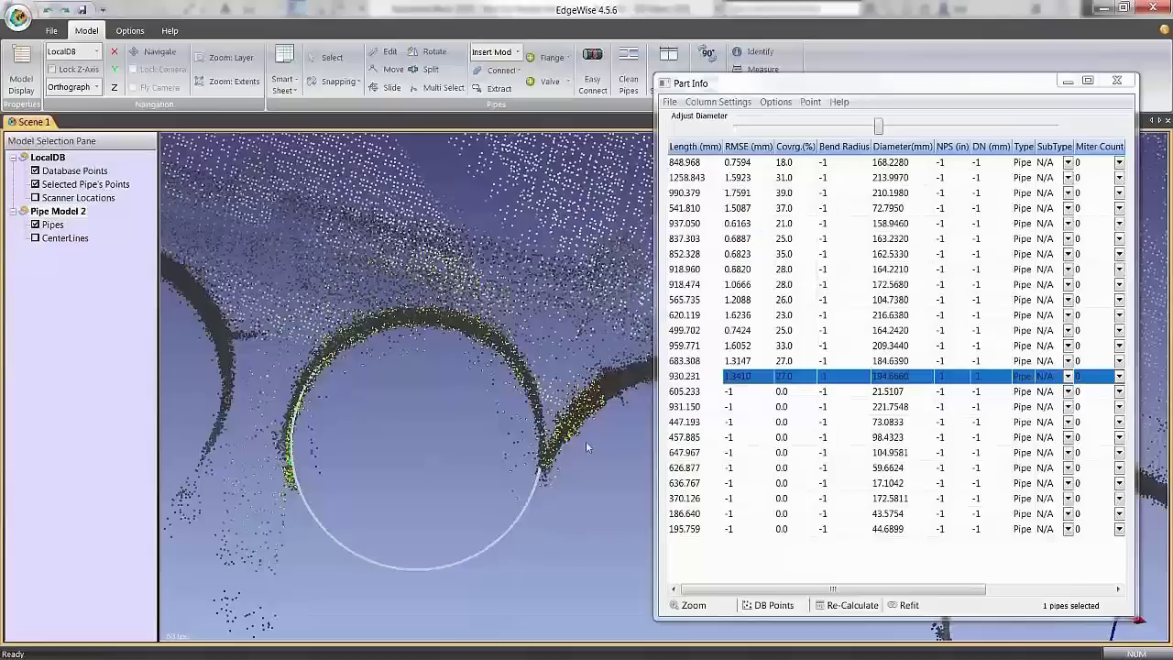
left_click(845, 606)
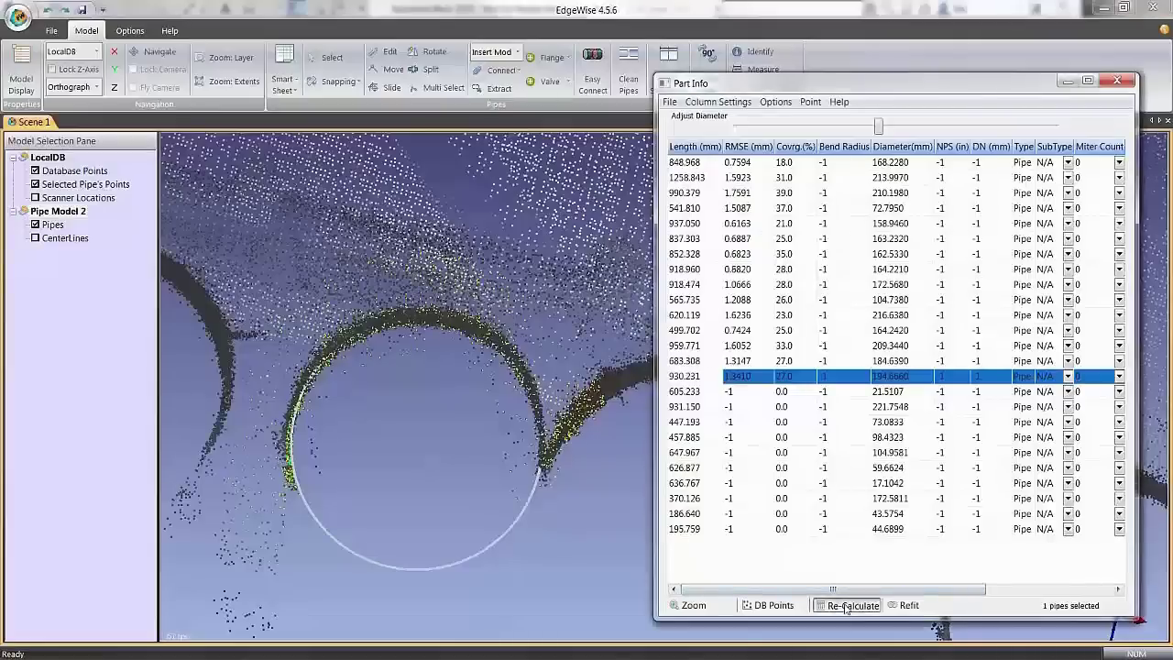
middle_click_drag(463, 362, 402, 380)
Step: Switch the zoom-in display mode to Broadside View and examine the 930.231 mm long pipe from the side against its surrounding points
left_click(764, 102)
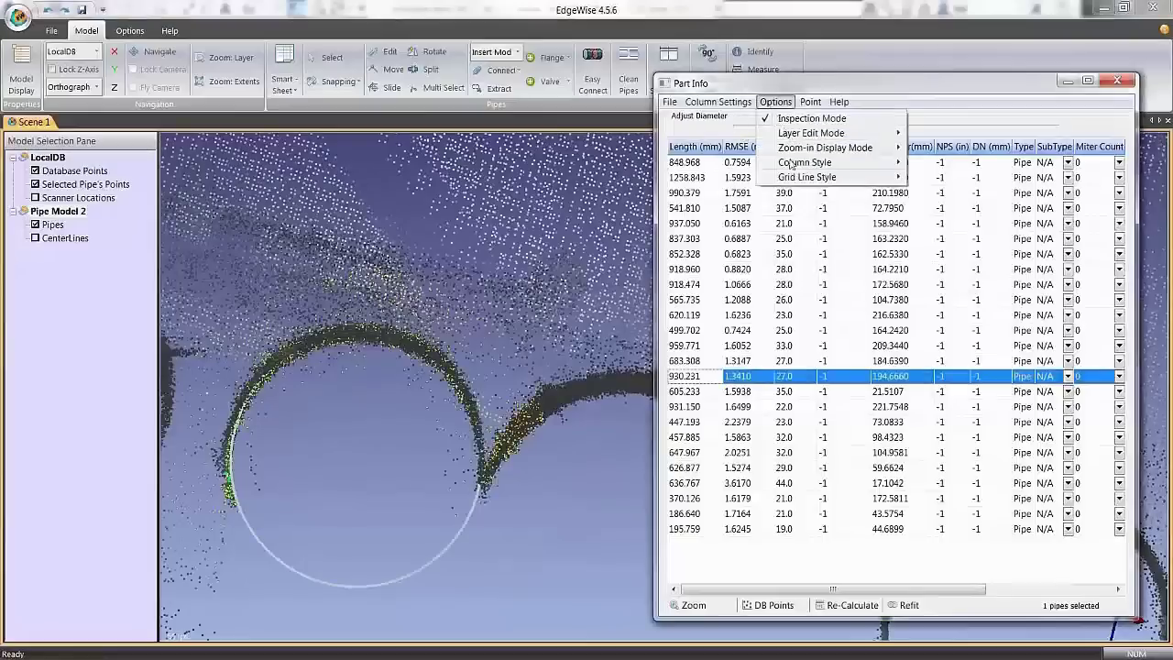
mouse_move(794, 148)
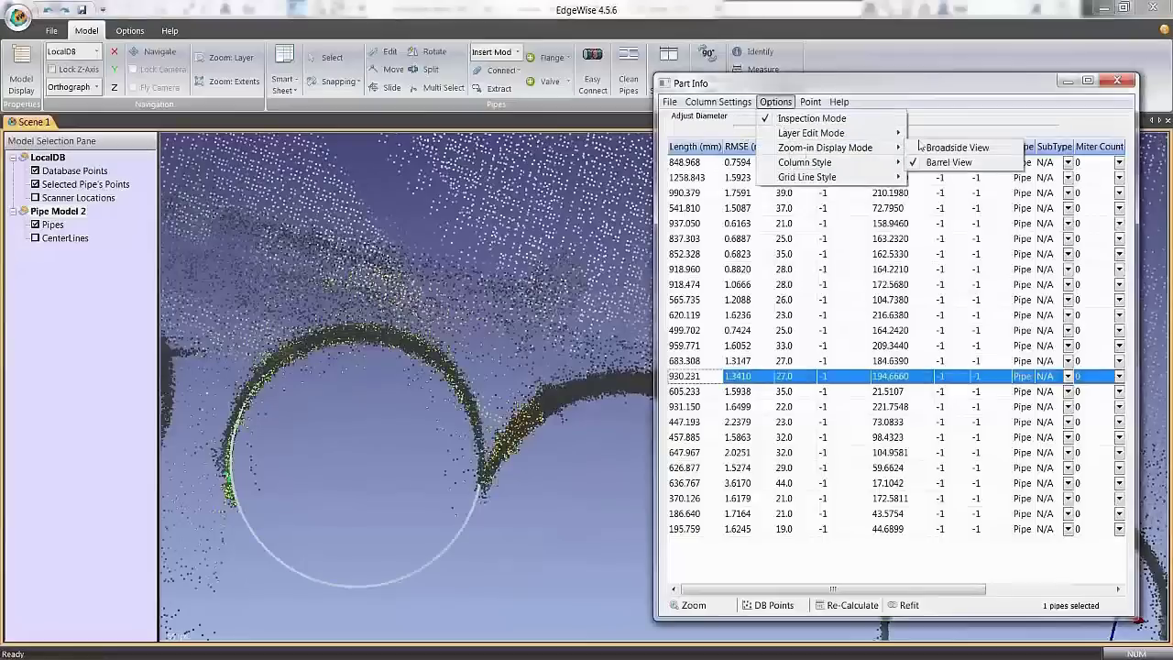
left_click(944, 147)
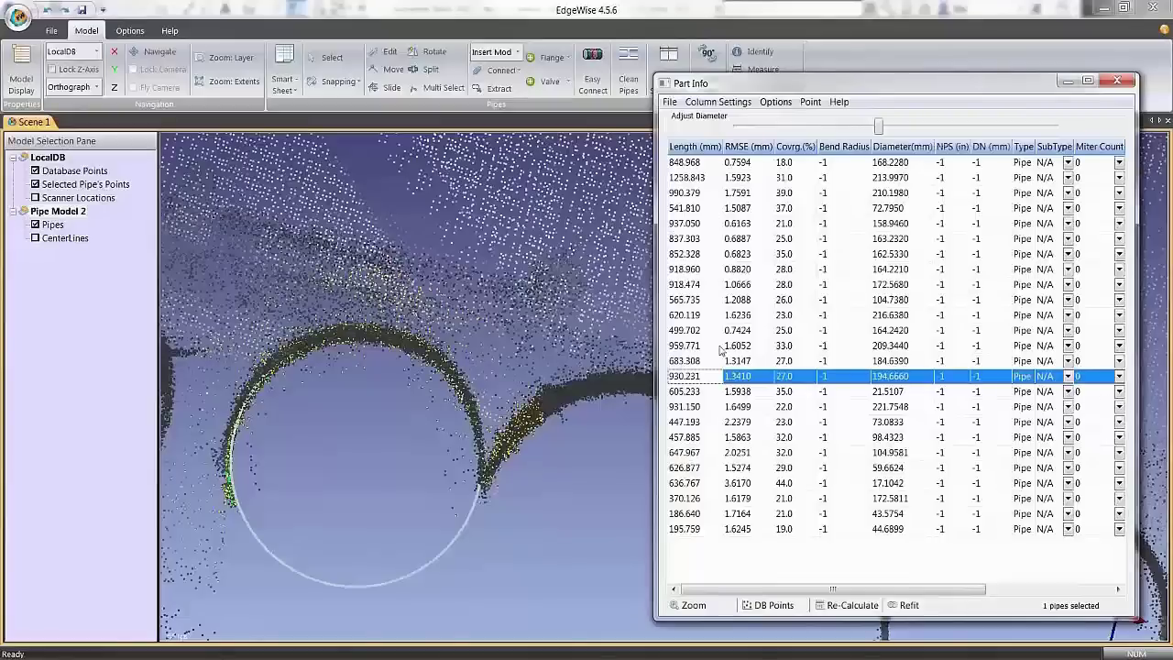
left_click(744, 364)
left_click(741, 376)
middle_click_drag(431, 412, 322, 456)
scroll(409, 411, "down", 3)
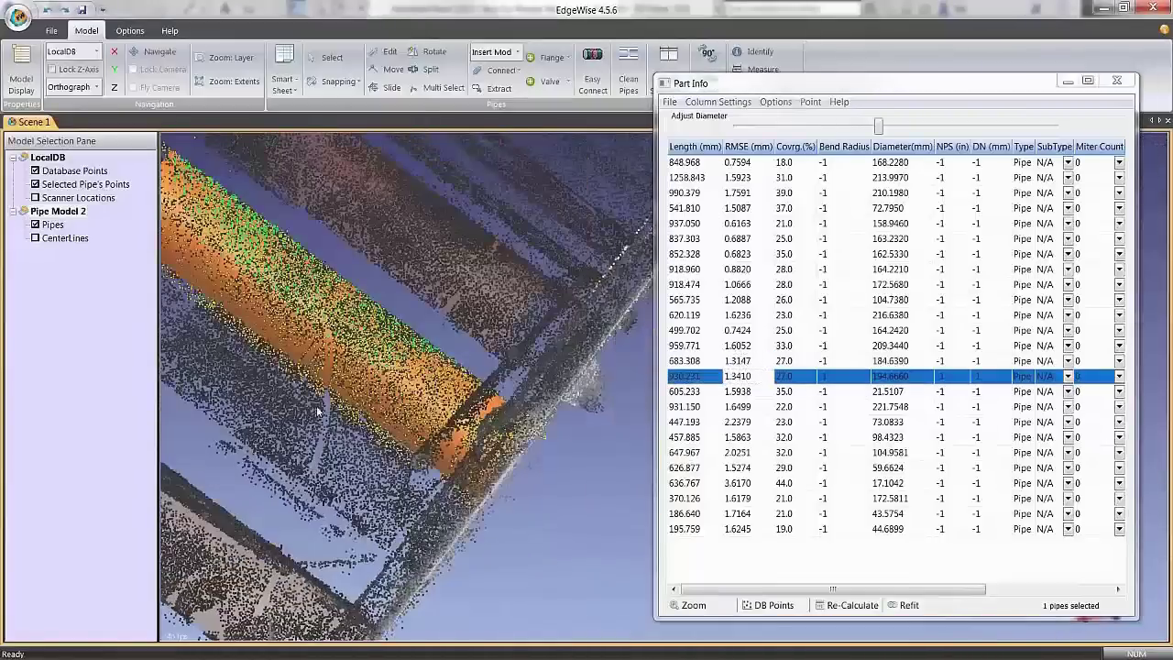
left_click_drag(323, 450, 440, 330)
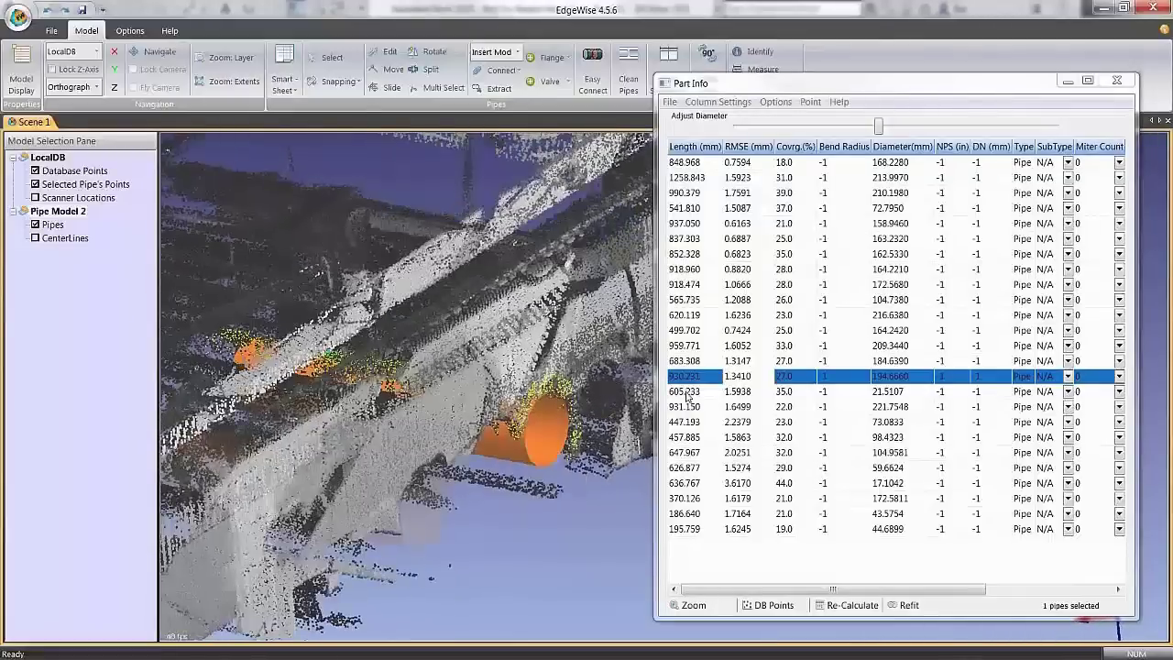
Step: Return the zoom-in display mode to Barrel View and inspect the fit of the 605.233 mm long pipe
left_click(687, 391)
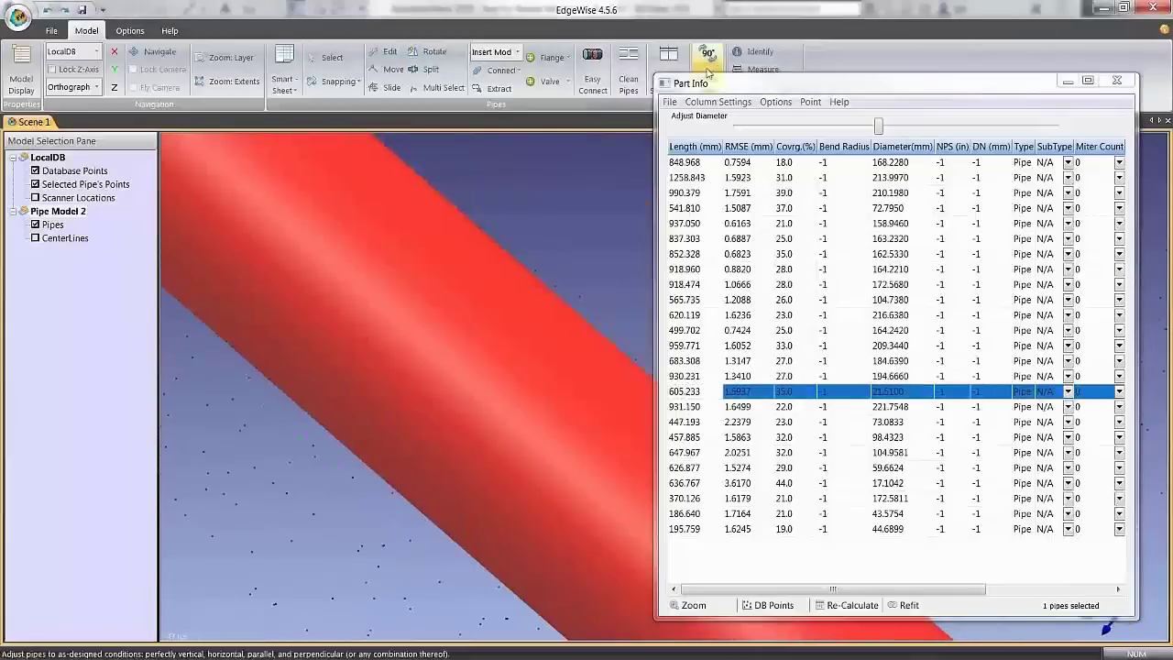
left_click(775, 102)
mouse_move(810, 162)
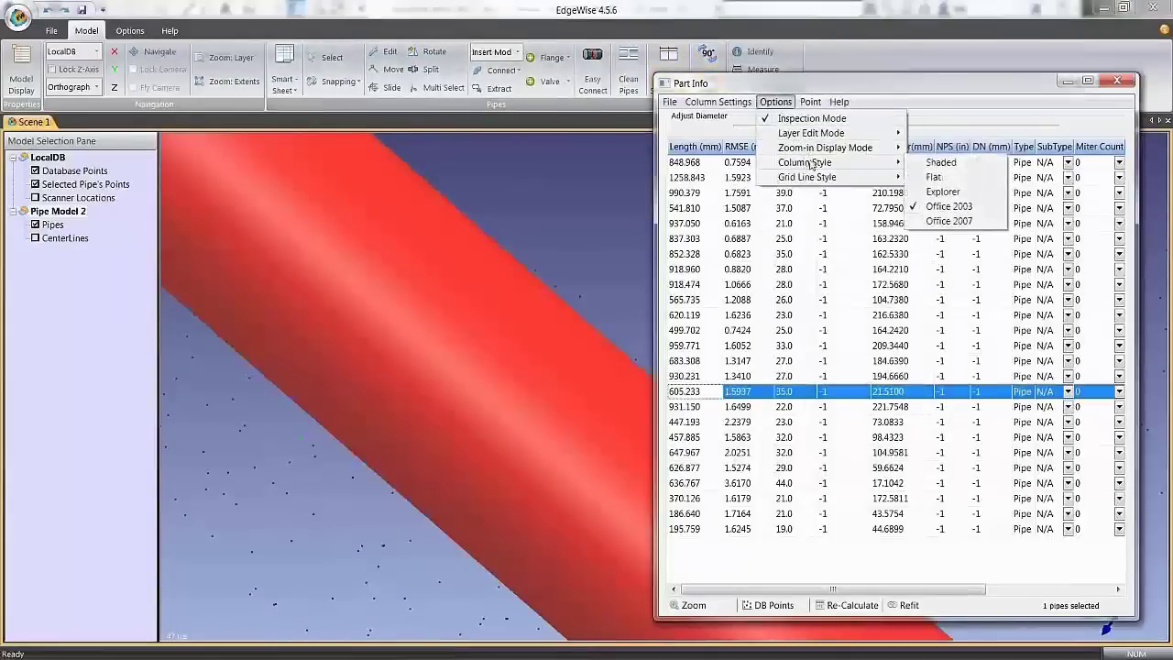
left_click(694, 406)
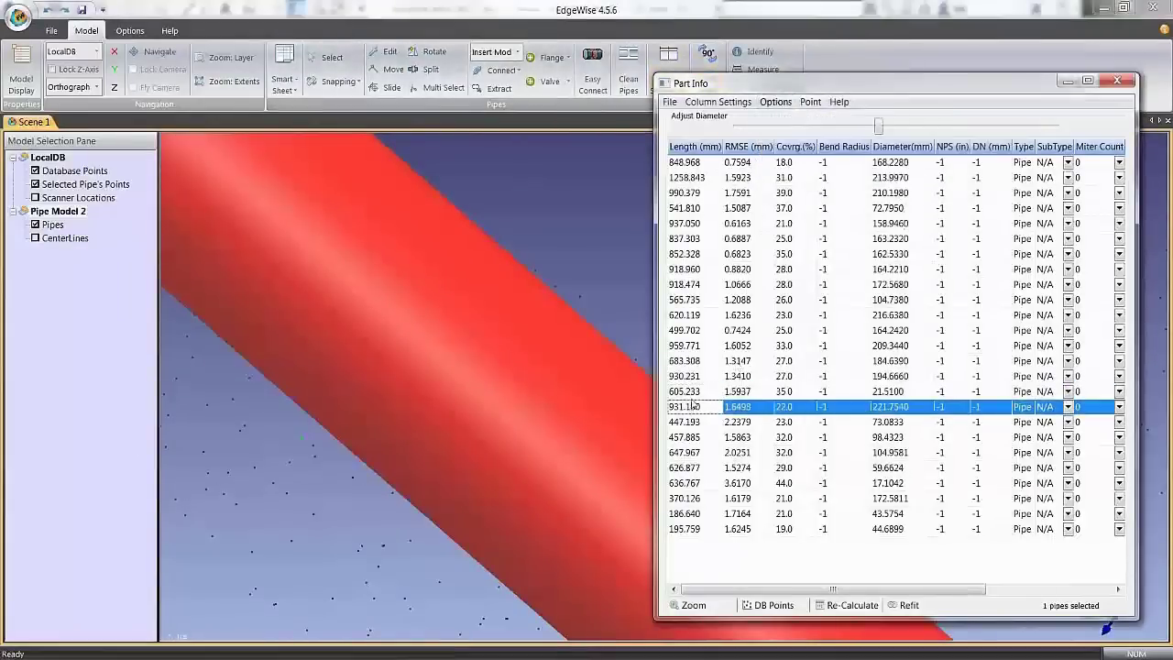
left_click(691, 392)
middle_click_drag(360, 447, 294, 450)
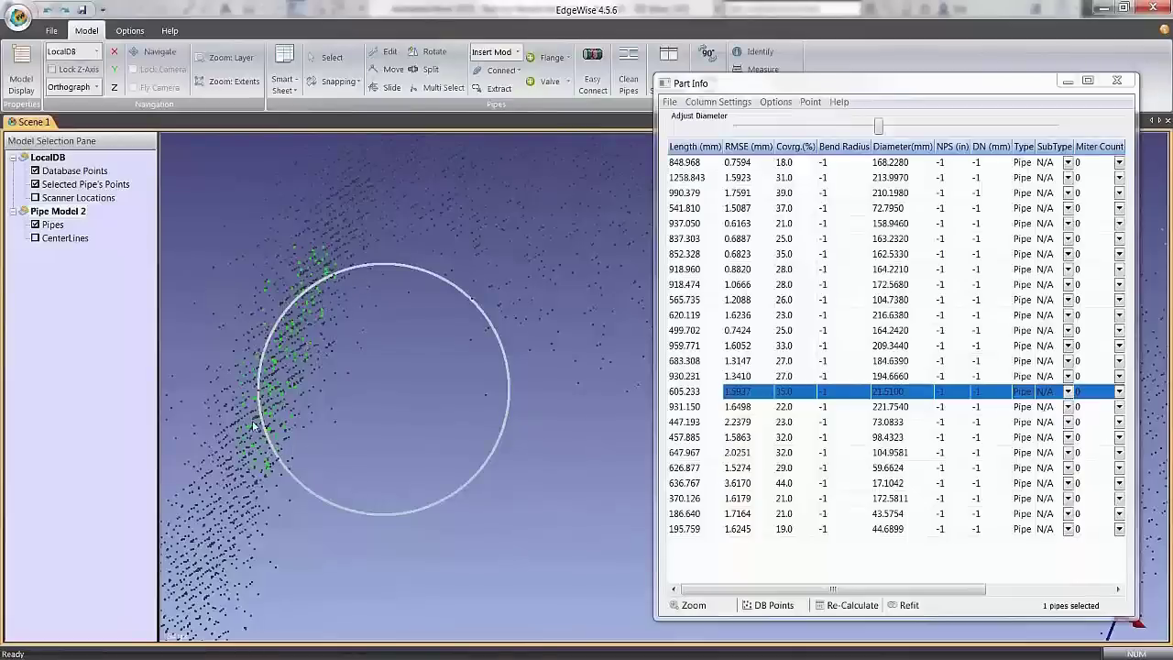
left_click(685, 391)
middle_click_drag(429, 409, 156, 417)
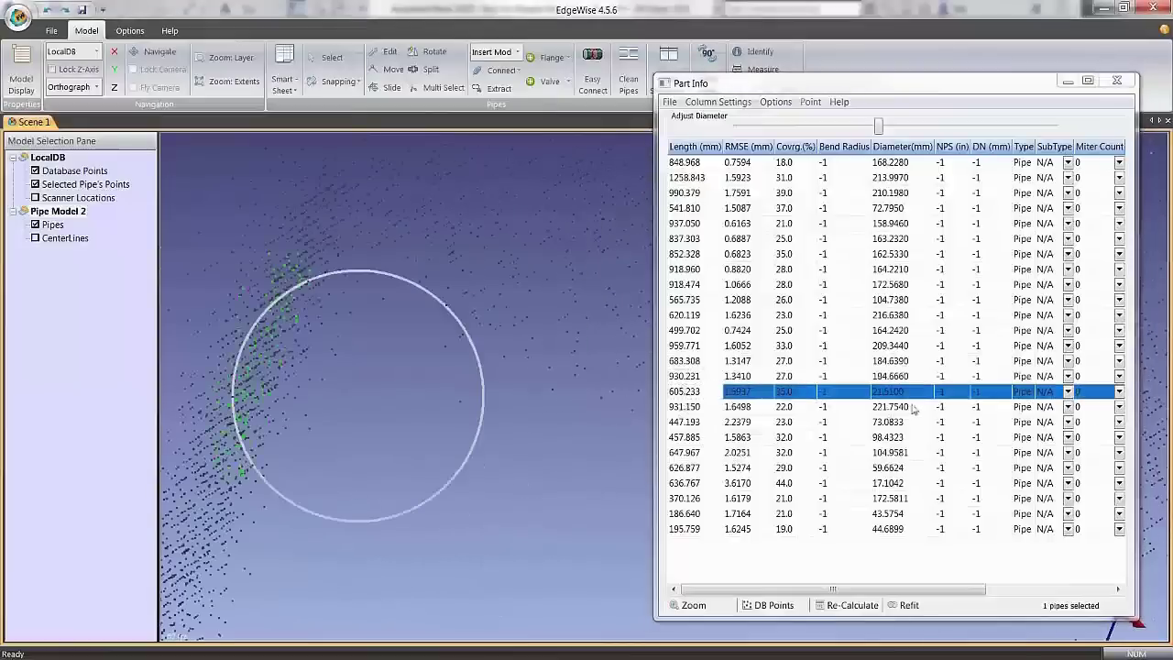
Step: Delete the 605.233 mm and 447.193 mm long pipes through the Part Info table
left_click(790, 377)
left_click(788, 394)
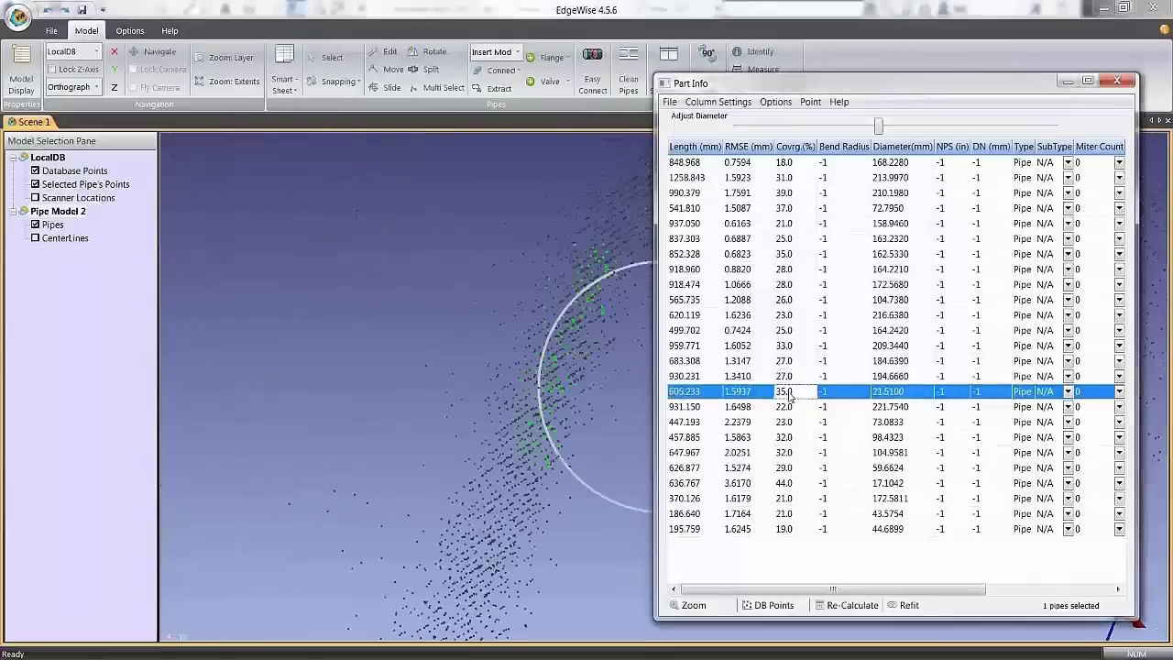
key("Delete")
left_click(724, 412)
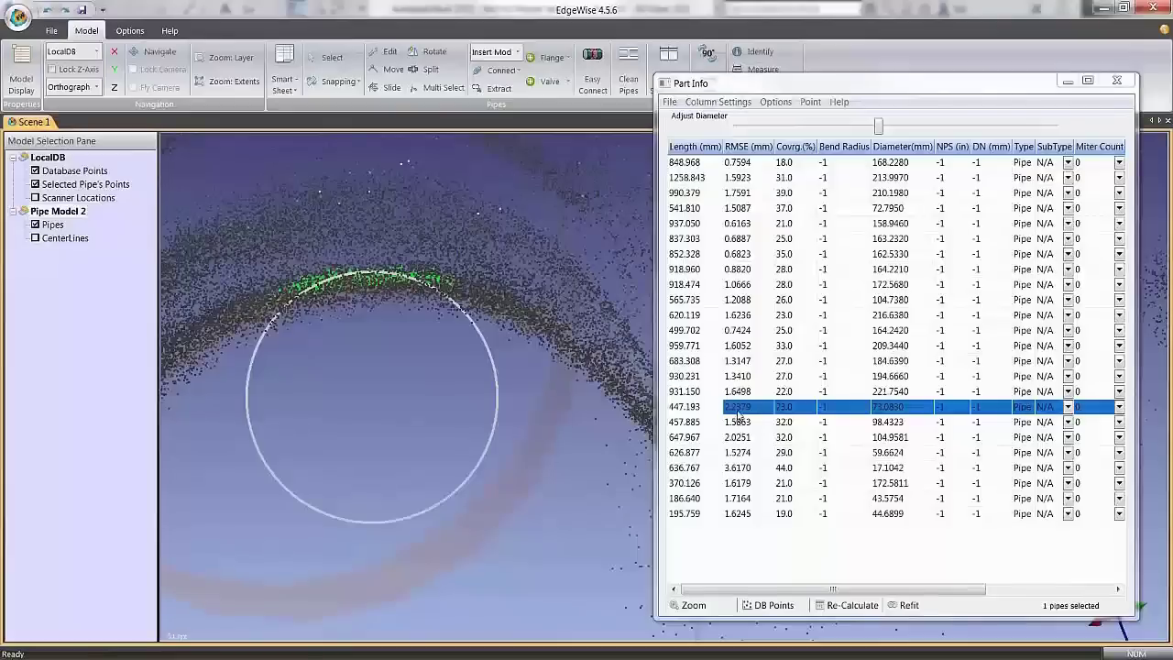
key("Delete")
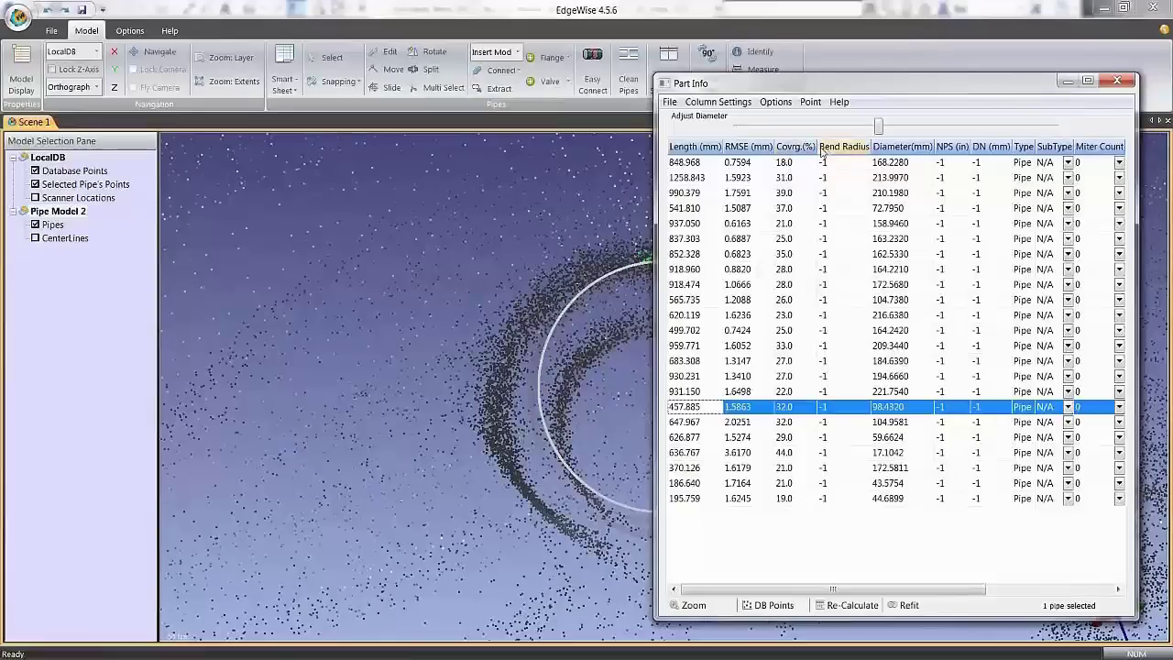
Step: Check the 647.967 mm and 626.877 mm long pipes in barrel view and delete the 636.767 mm long one
left_click(738, 423)
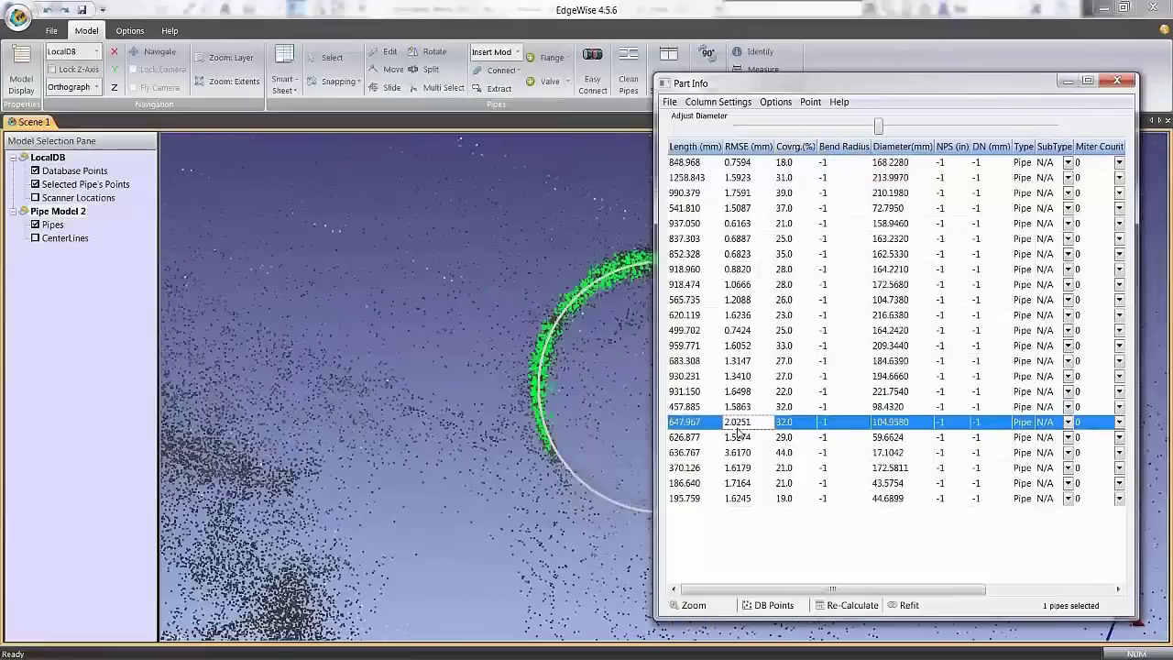
left_click(738, 437)
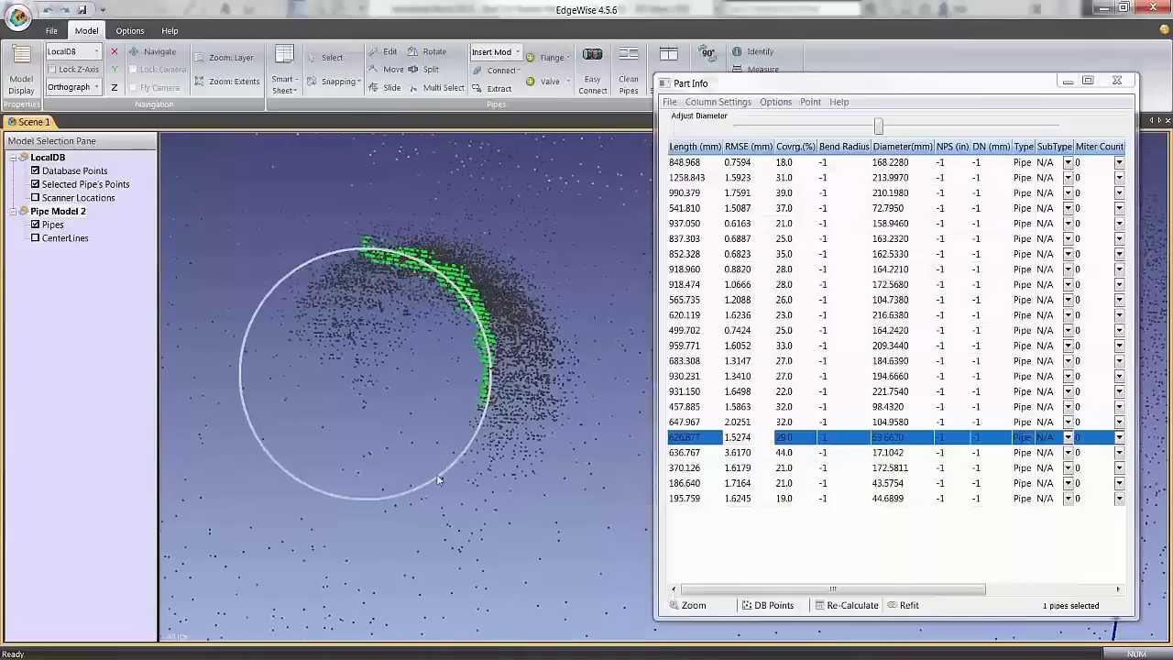
left_click(689, 455)
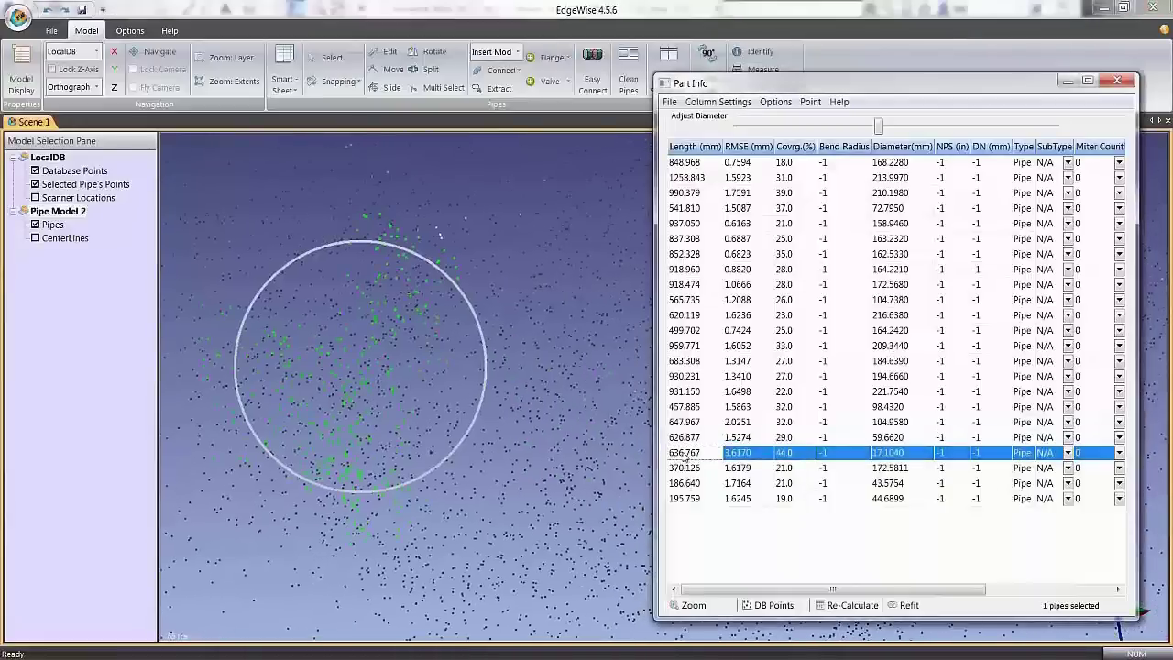
key("Delete")
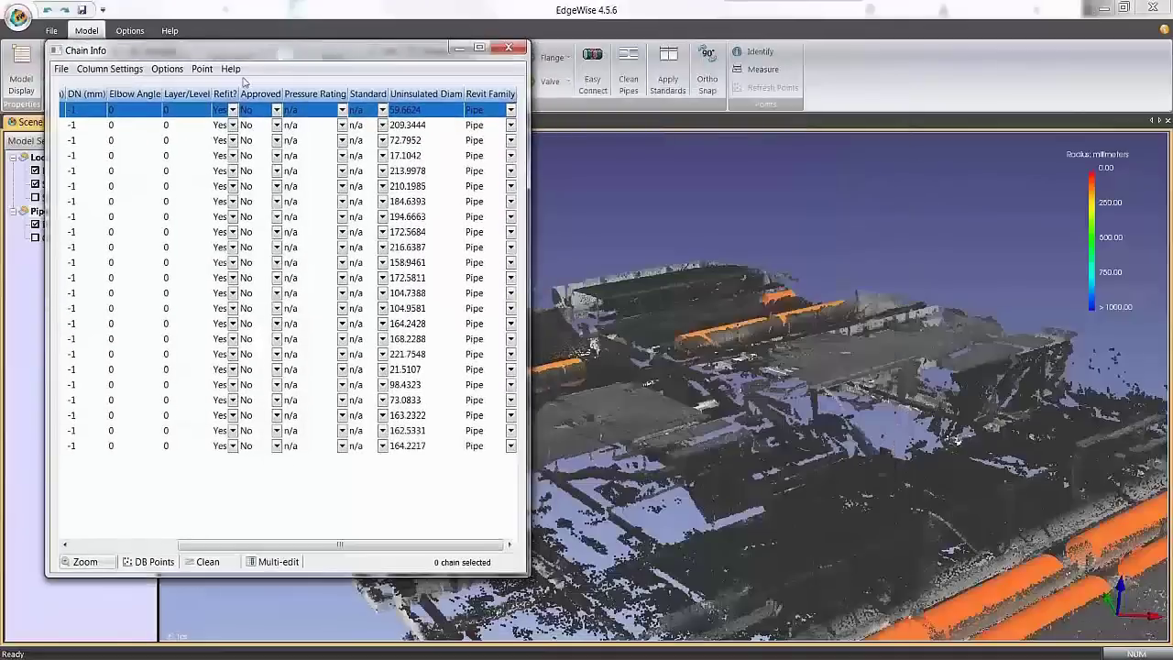
Step: Set the Revit Family of the 209.3444 mm and 72.7952 mm diameter pipe runs to Duct, and close the Chain Info SmartSheet
left_click(145, 128)
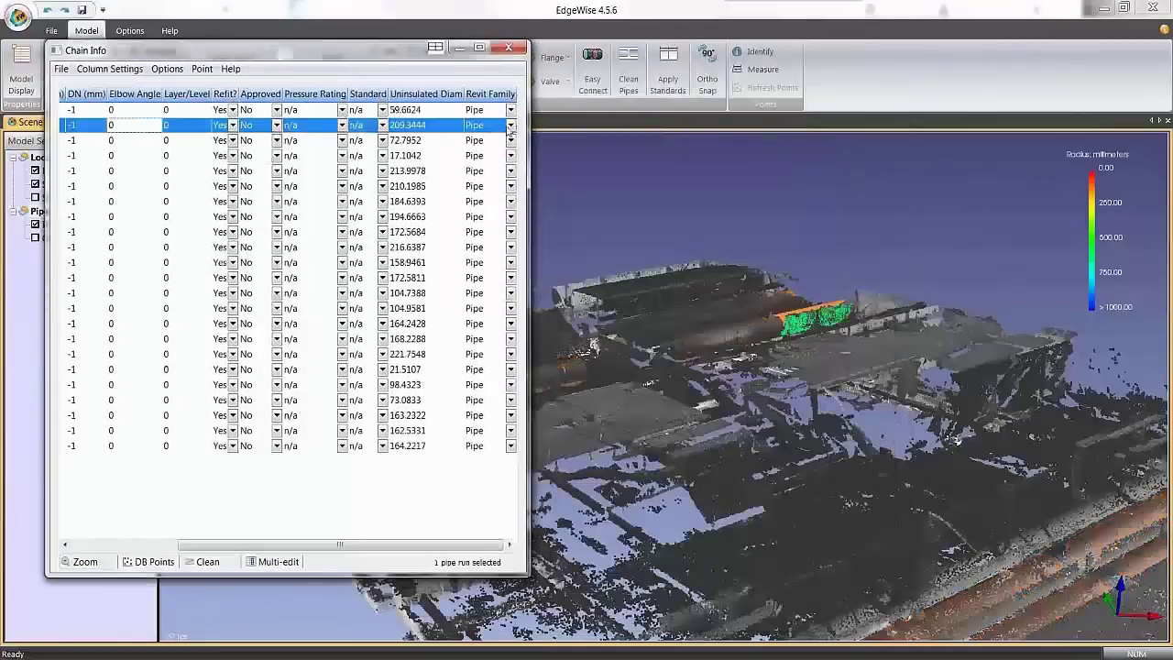
left_click(511, 128)
left_click(510, 126)
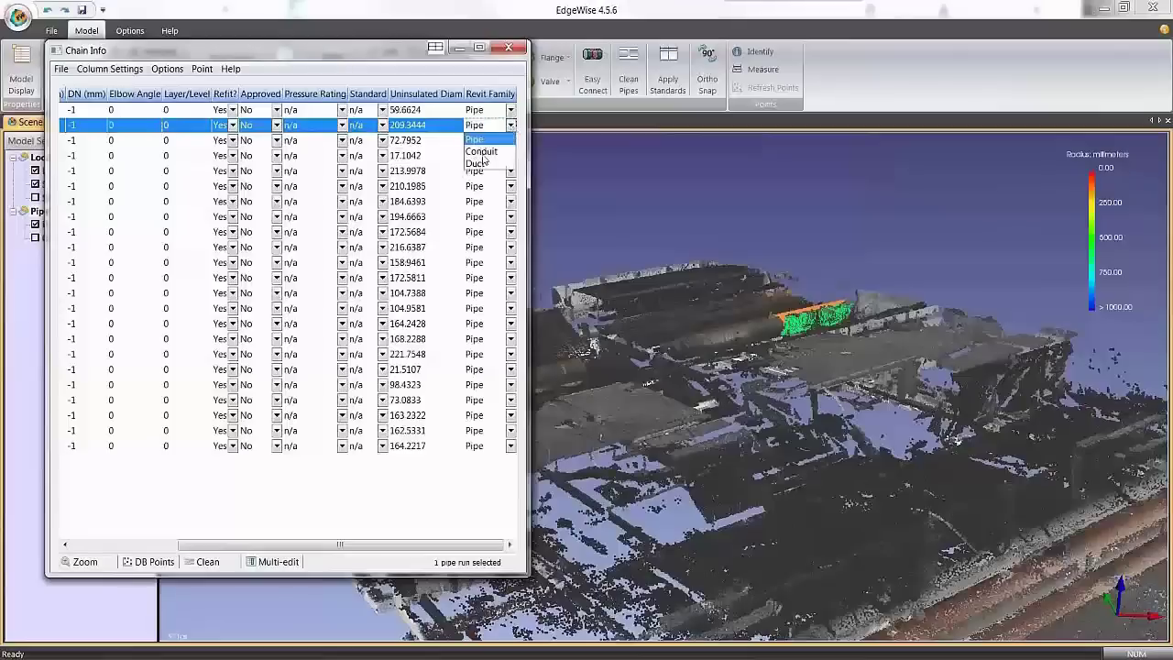
left_click(476, 163)
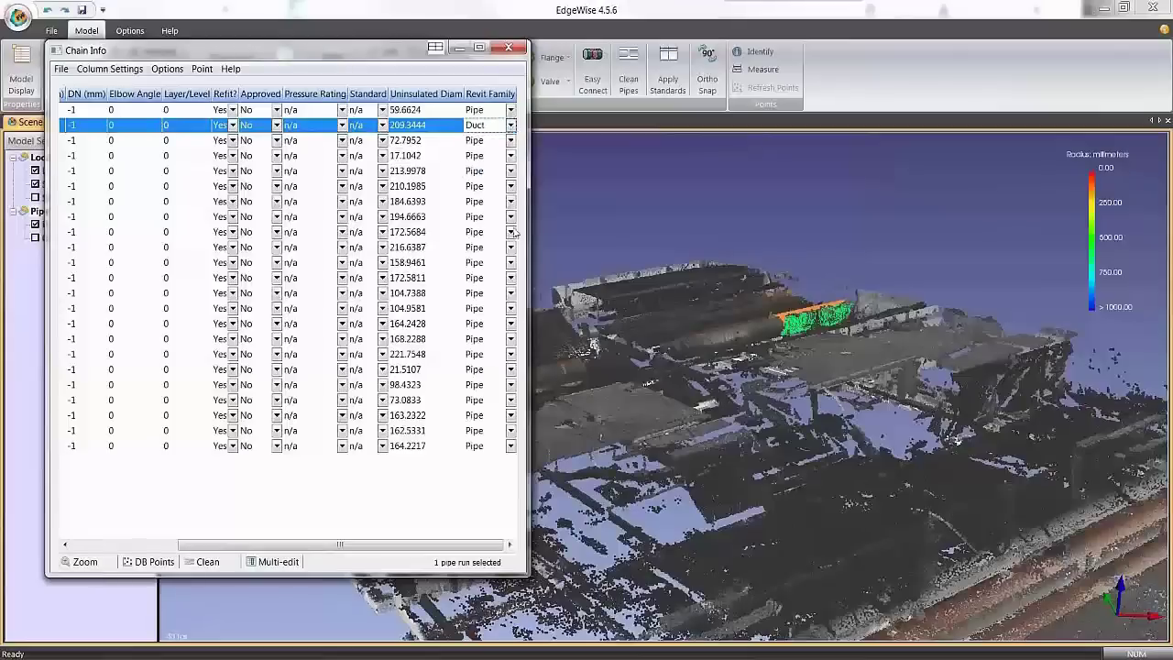
left_click(502, 142)
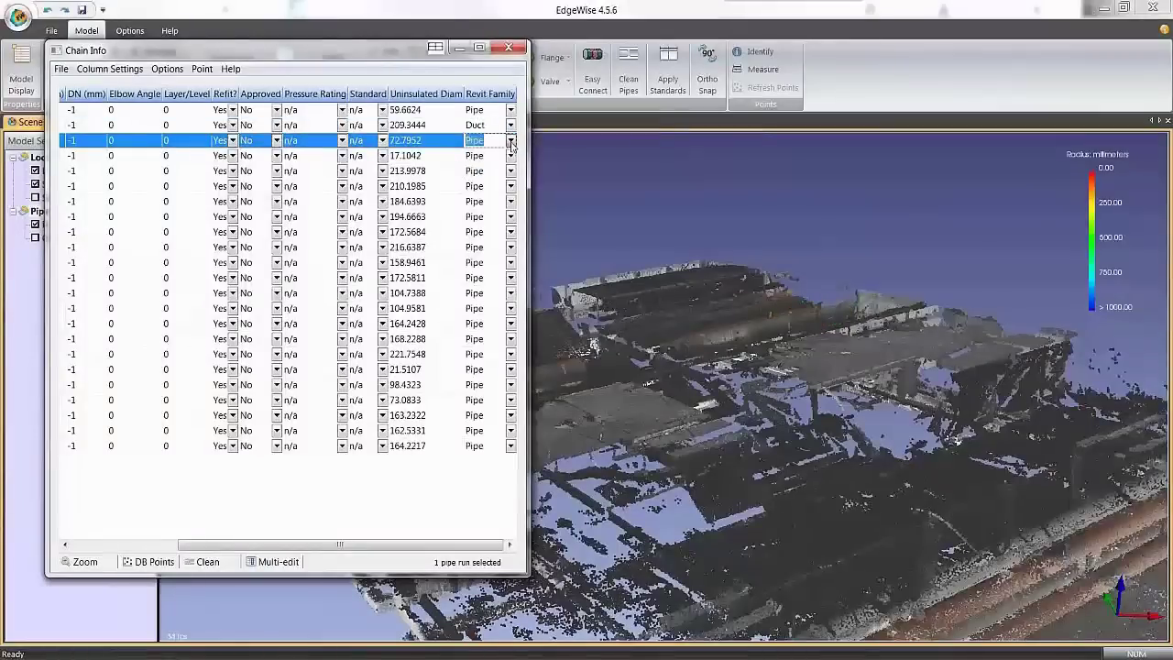
left_click(510, 140)
left_click(492, 179)
left_click(508, 47)
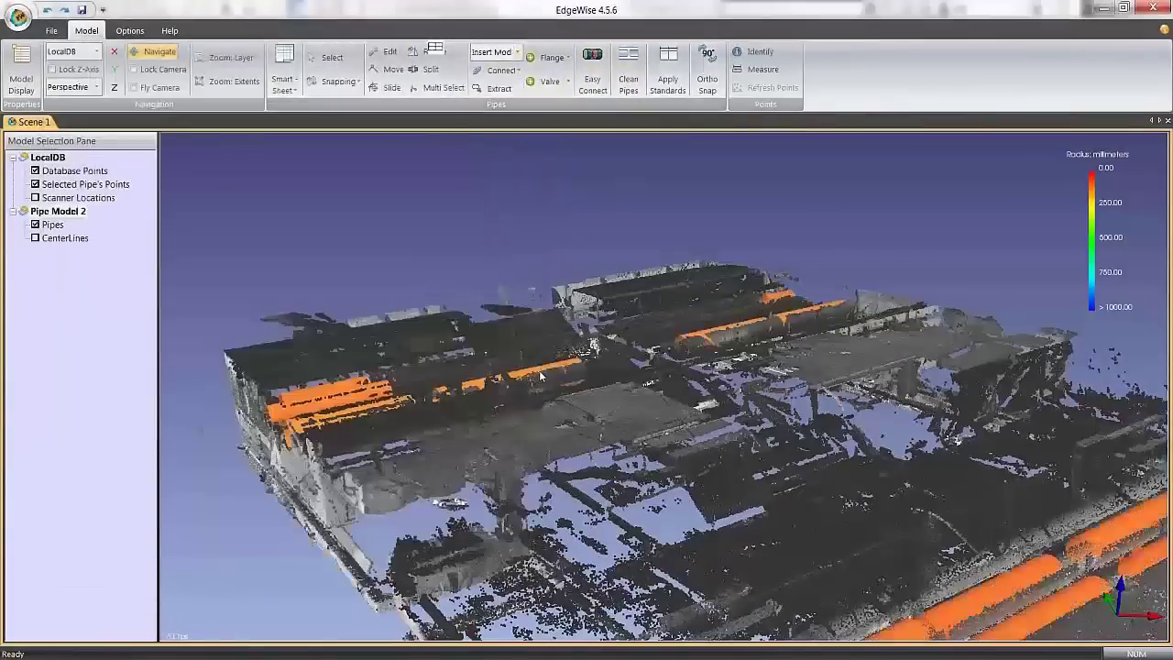
Step: Clean the extracted pipes by merging collinear pipes with a tolerance of 1 mm
middle_click_drag(550, 366, 545, 388)
scroll(545, 392, "up", 4)
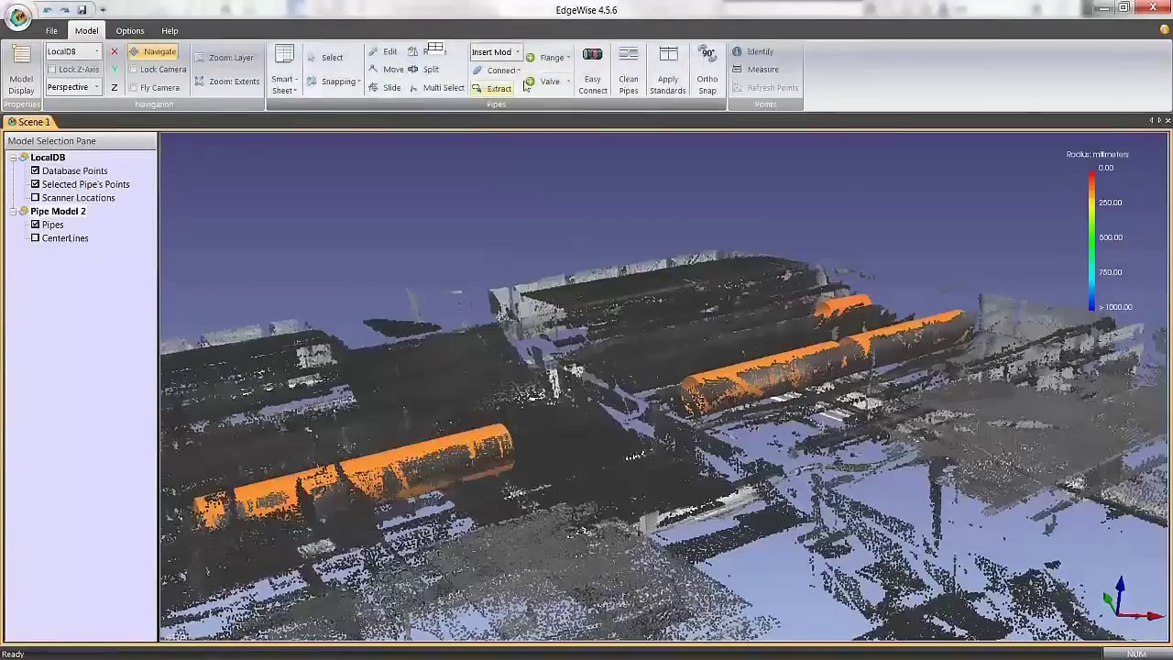
left_click(628, 83)
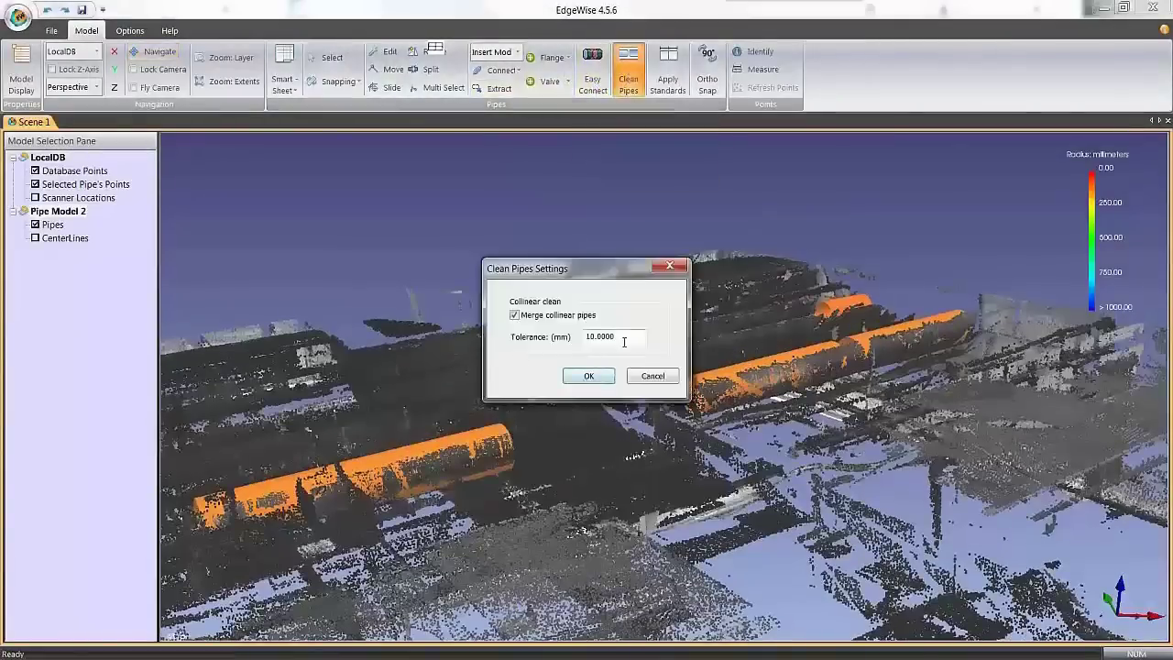
left_click_drag(632, 337, 499, 348)
type("1")
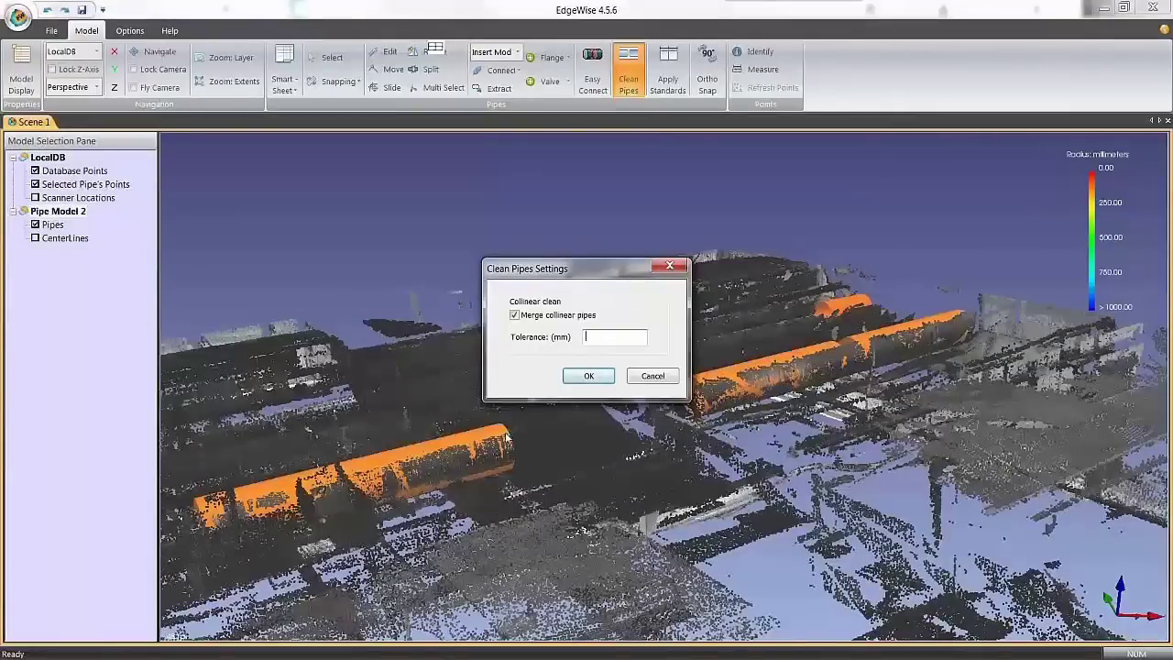
key("Return")
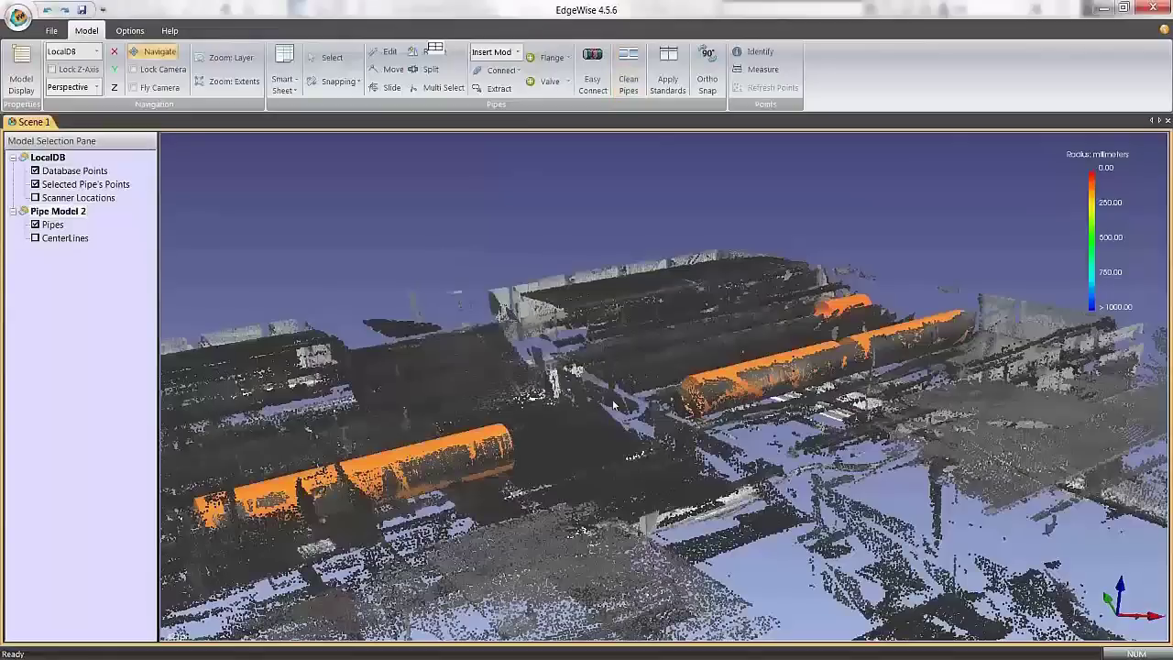
Step: Automatically connect the pipe fragments with Easy Connect at 57% aggressiveness
left_click_drag(601, 361, 567, 416)
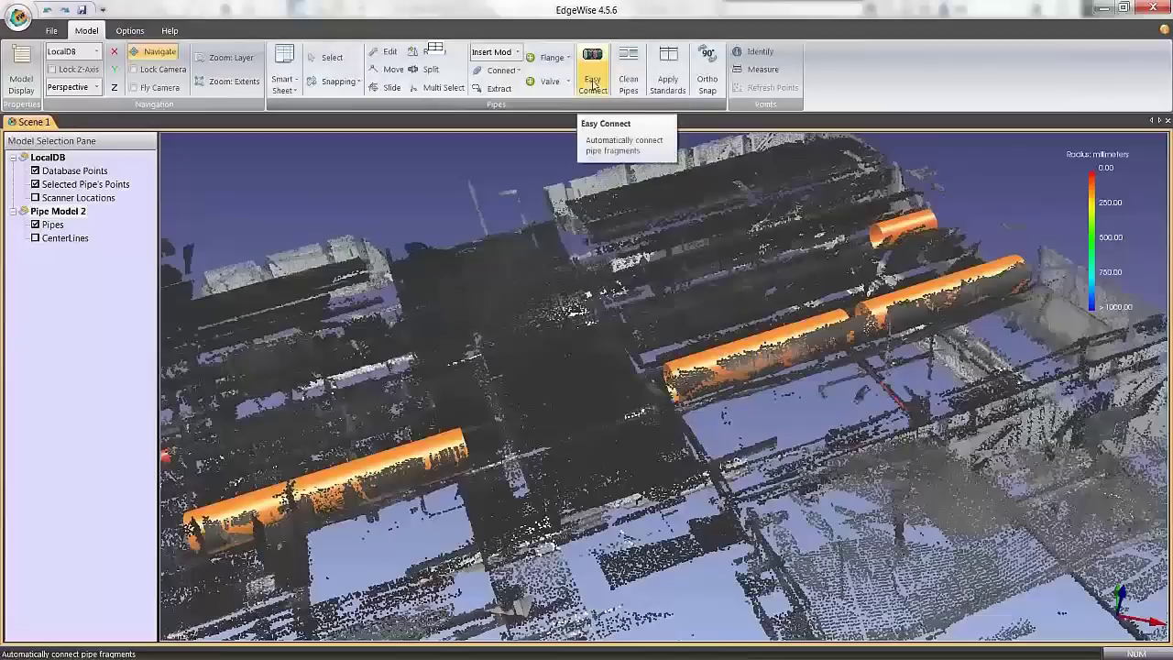
left_click(592, 85)
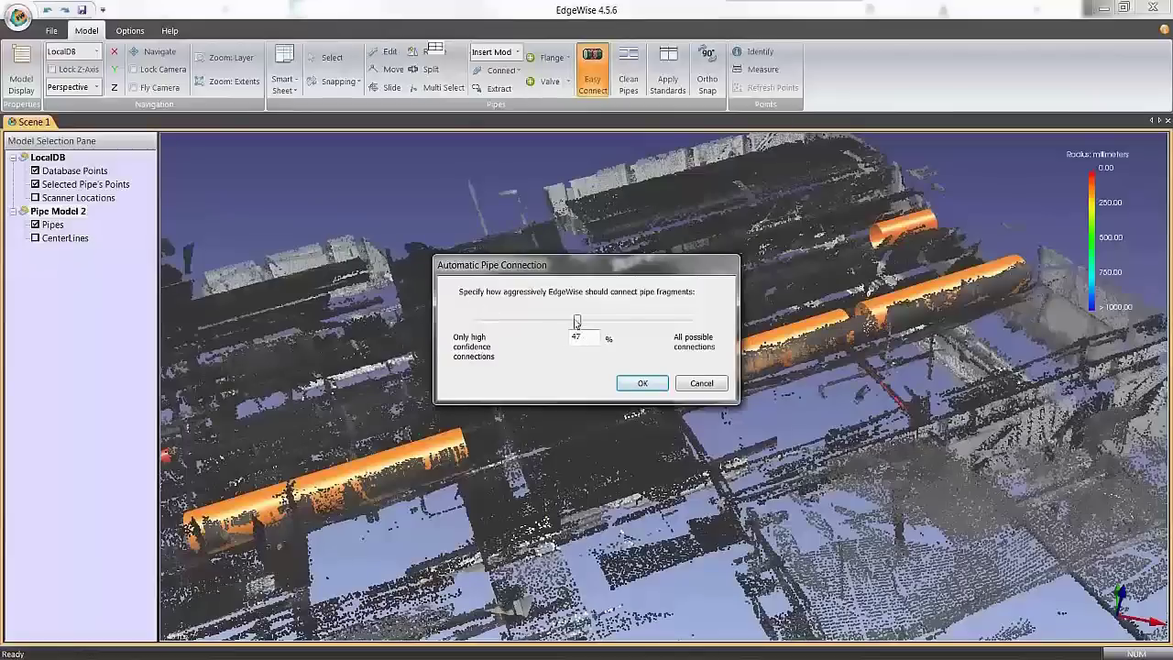
mouse_move(578, 321)
left_mouse_down()
mouse_move(611, 320)
mouse_move(598, 320)
left_mouse_up()
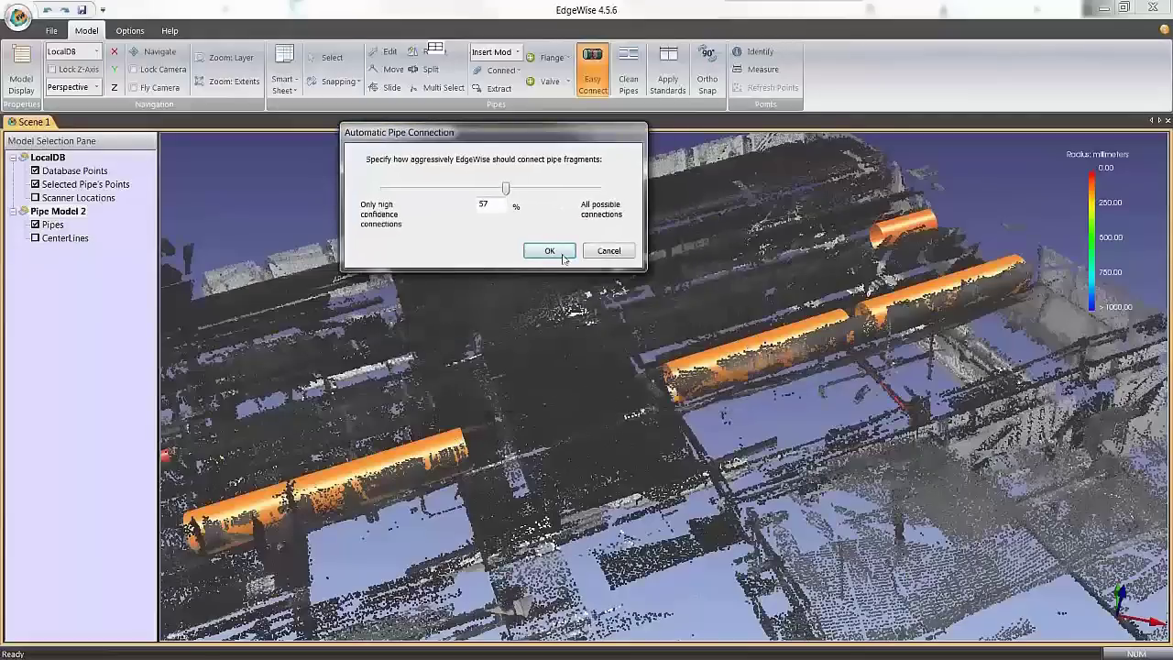
left_click(547, 255)
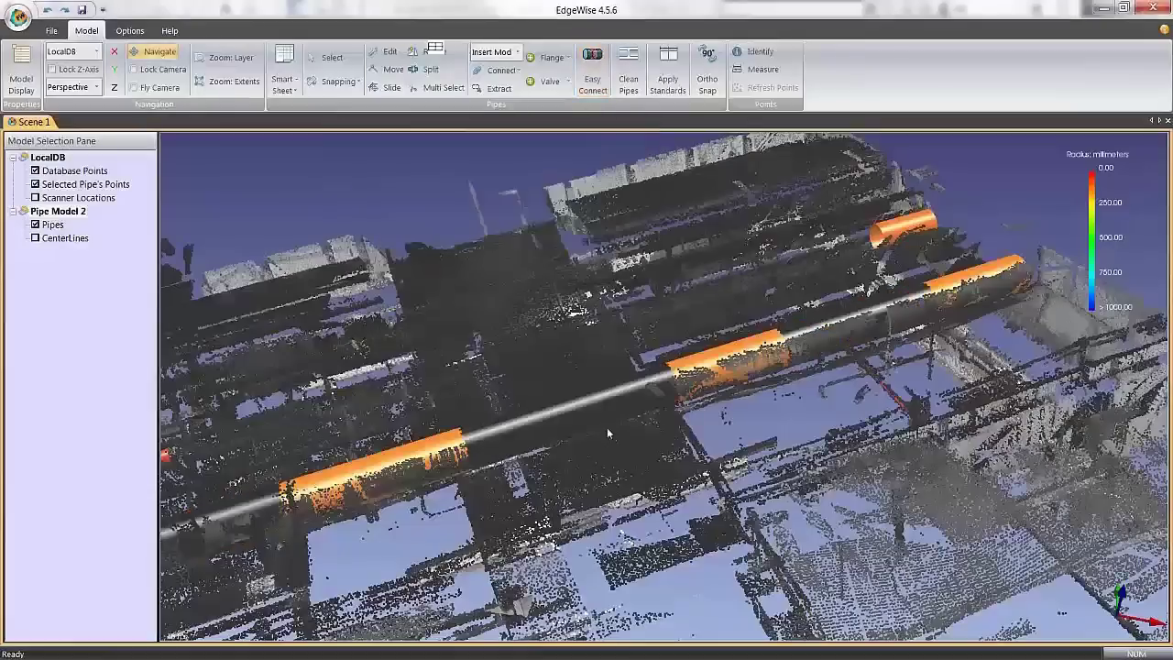
Step: Edit the short orange pipe behind the connected run, extending its near end along its axis across the whole scan
middle_click_drag(552, 437, 679, 434)
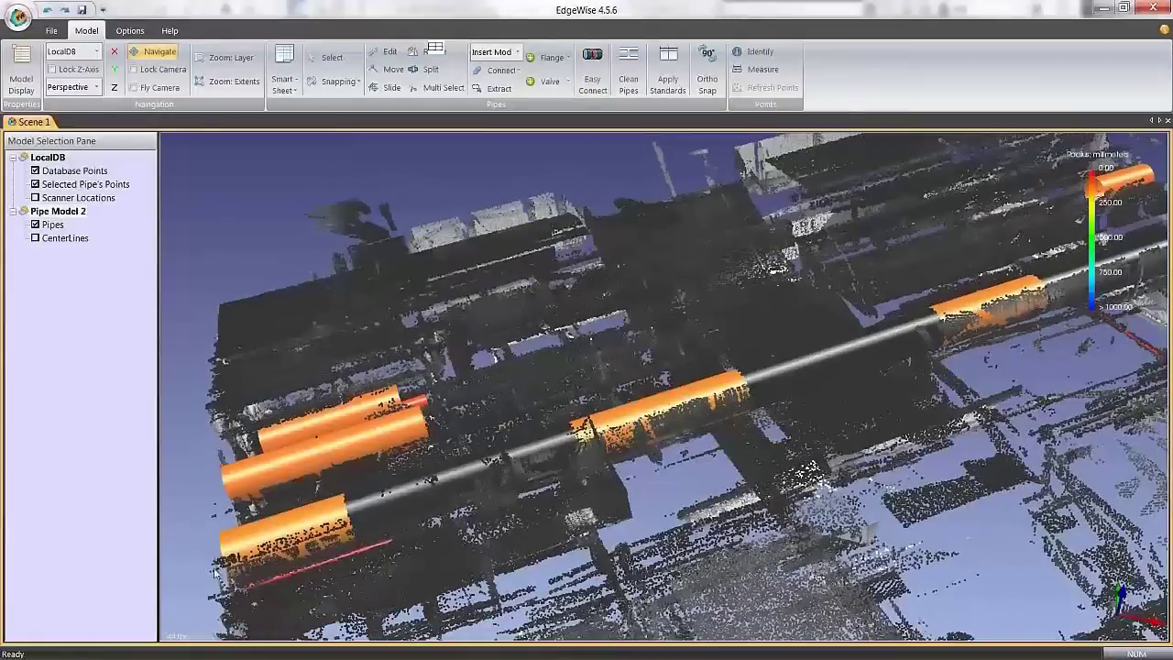
left_click_drag(679, 439, 574, 413)
middle_click_drag(573, 411, 486, 374)
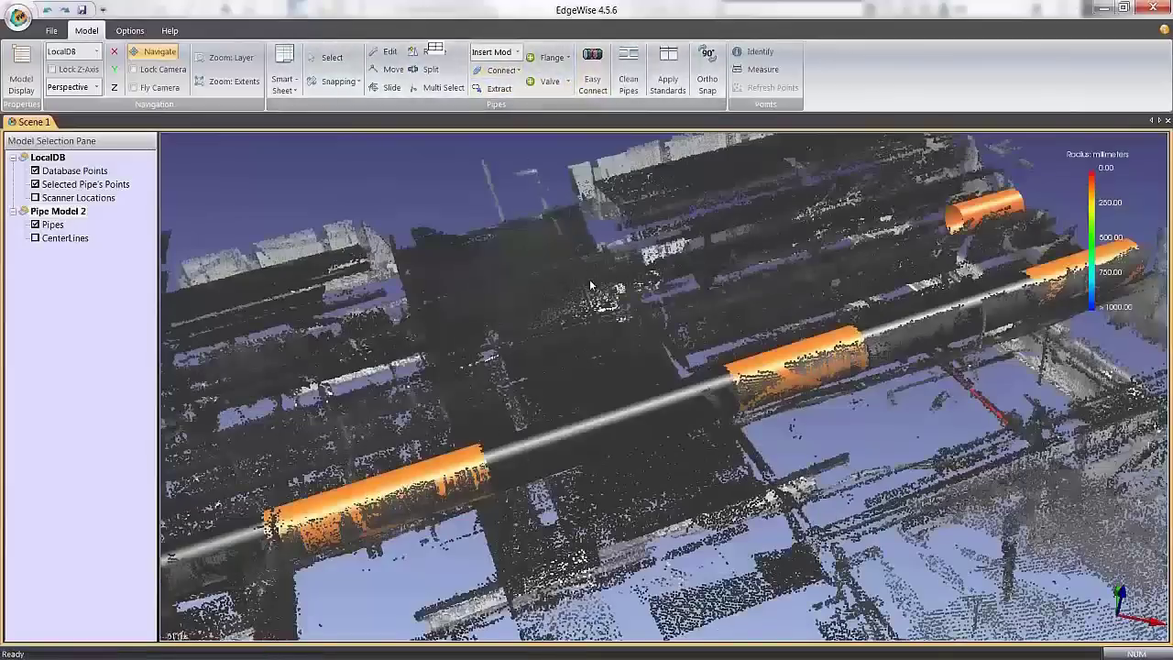
middle_click_drag(830, 280, 870, 308)
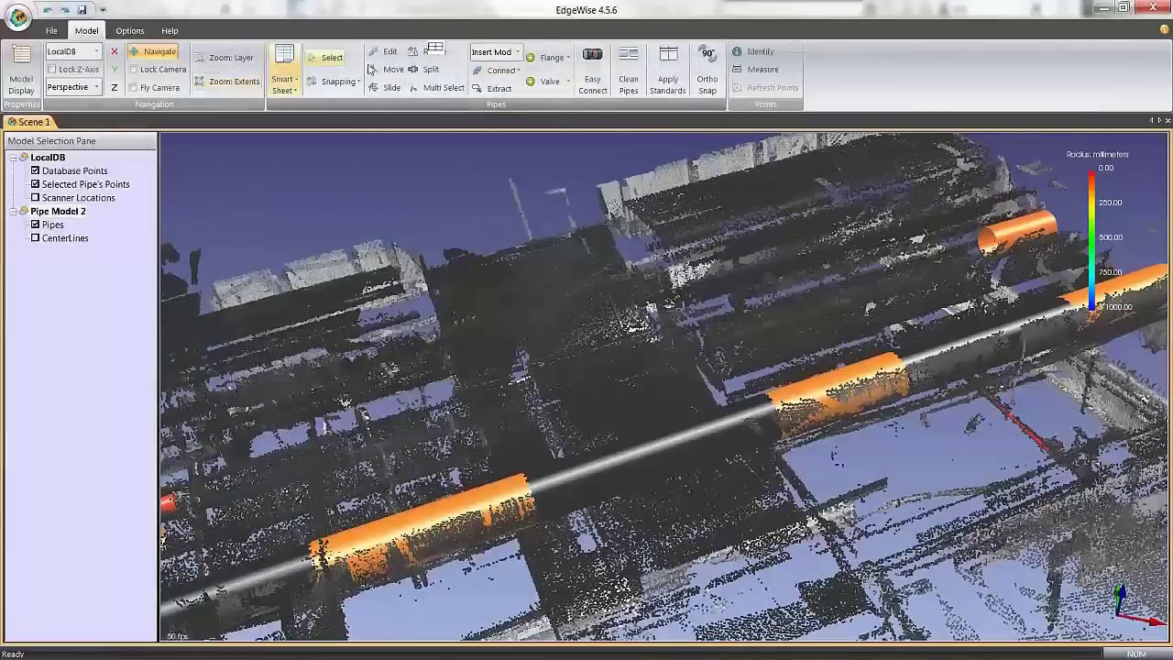
left_click(386, 51)
left_click(999, 231)
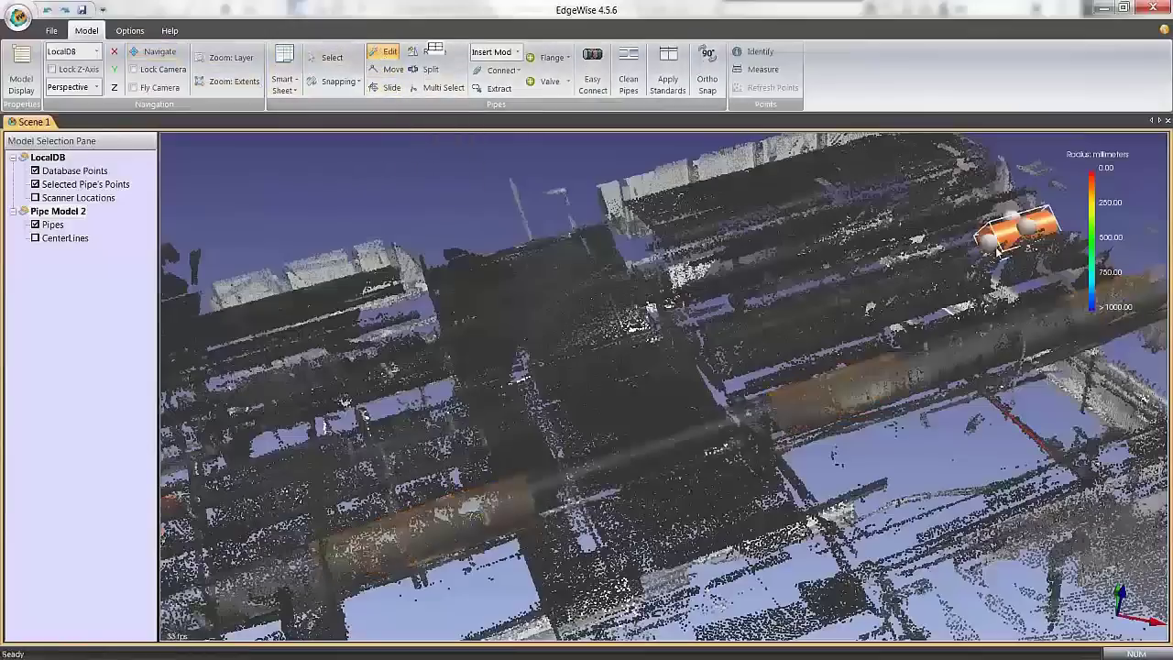
left_click_drag(990, 243, 317, 446)
left_click(305, 216)
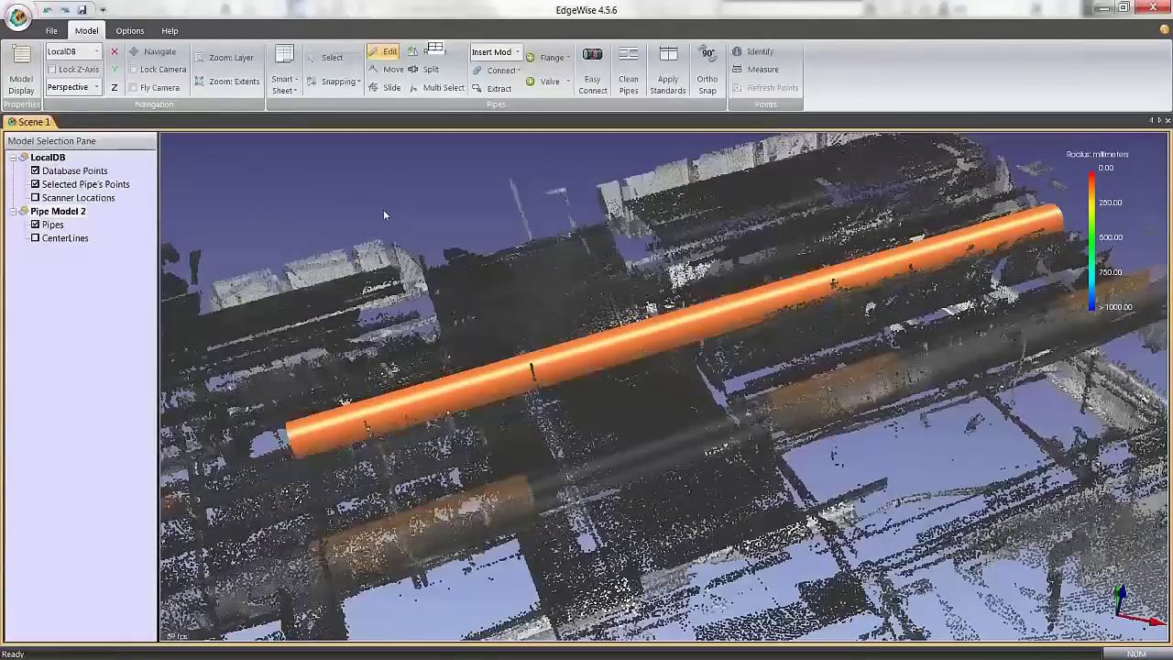
Step: Standardize the pipes to the ISO_2531(European) spec with the Default pressure rating, continuing despite the uncleaned pipes
left_click(669, 83)
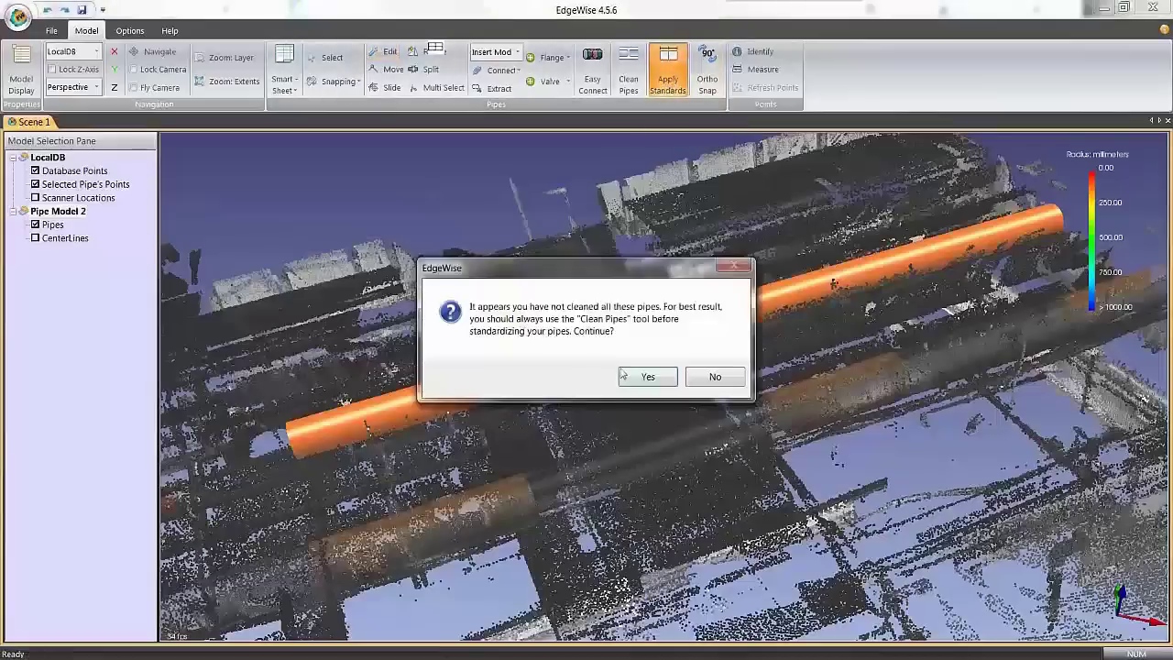
left_click(634, 380)
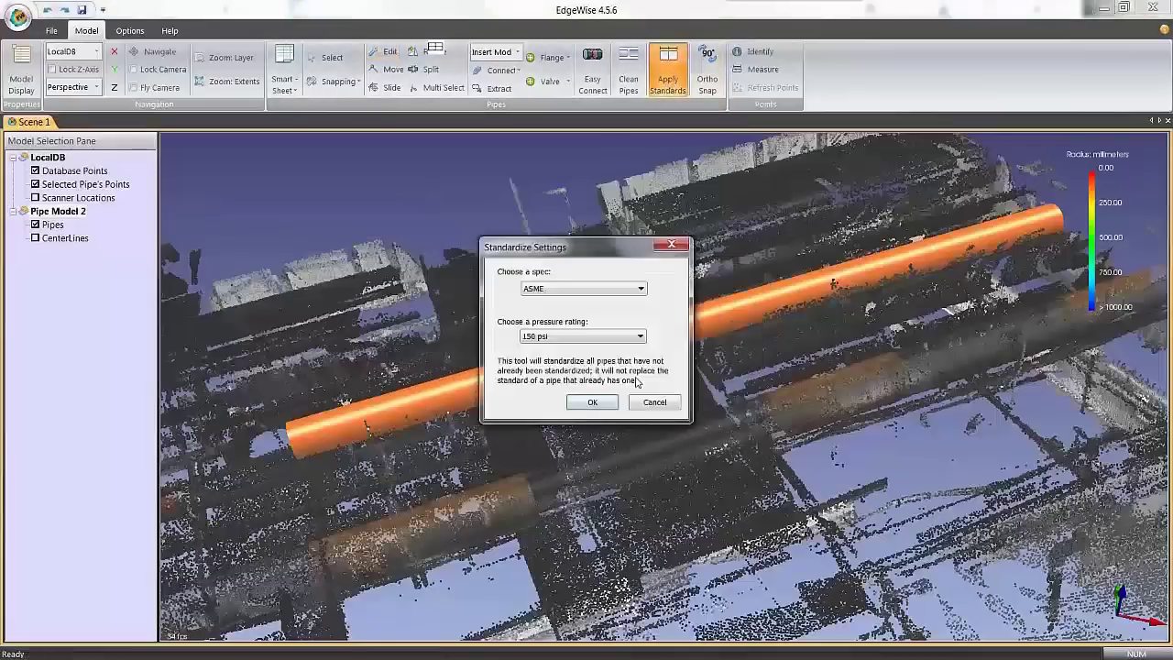
left_click(548, 288)
left_click(542, 341)
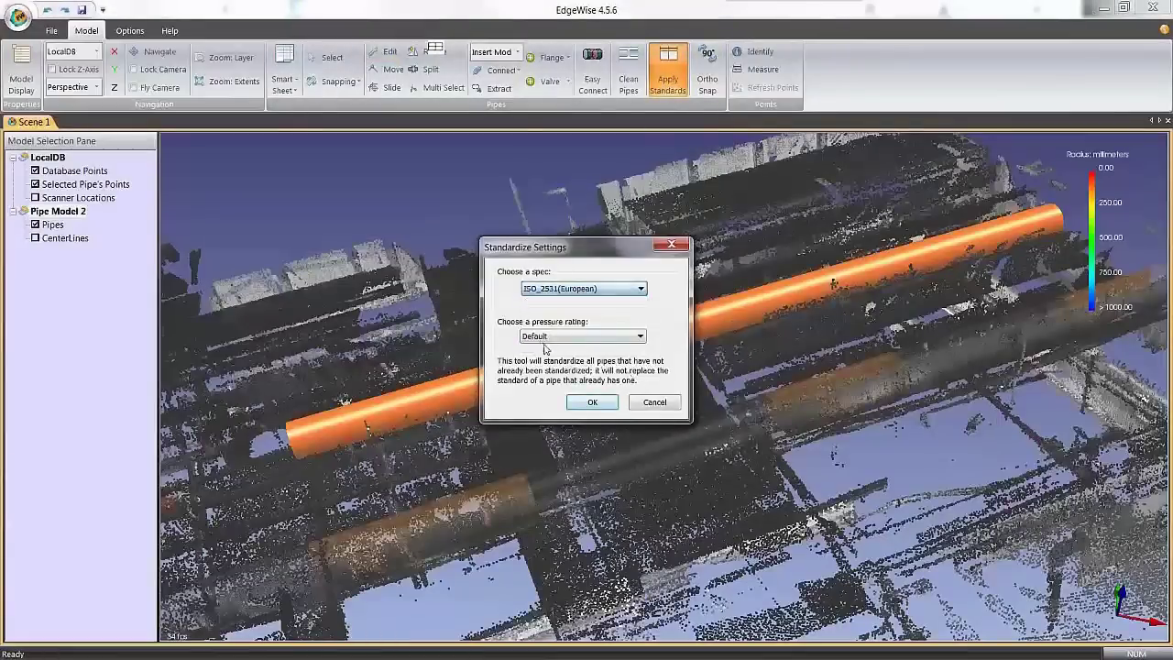
left_click(591, 404)
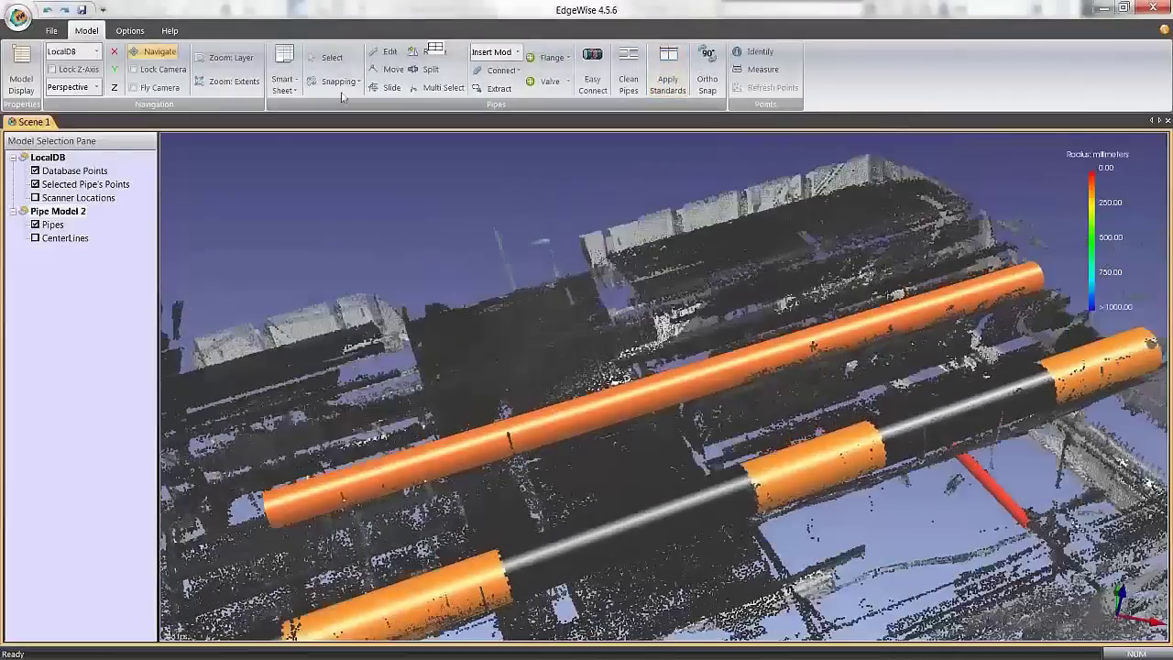
Step: Review the standardized pipe diameters and nominal sizes in the Part Info SmartSheet, and close it
left_click(282, 83)
left_click(311, 107)
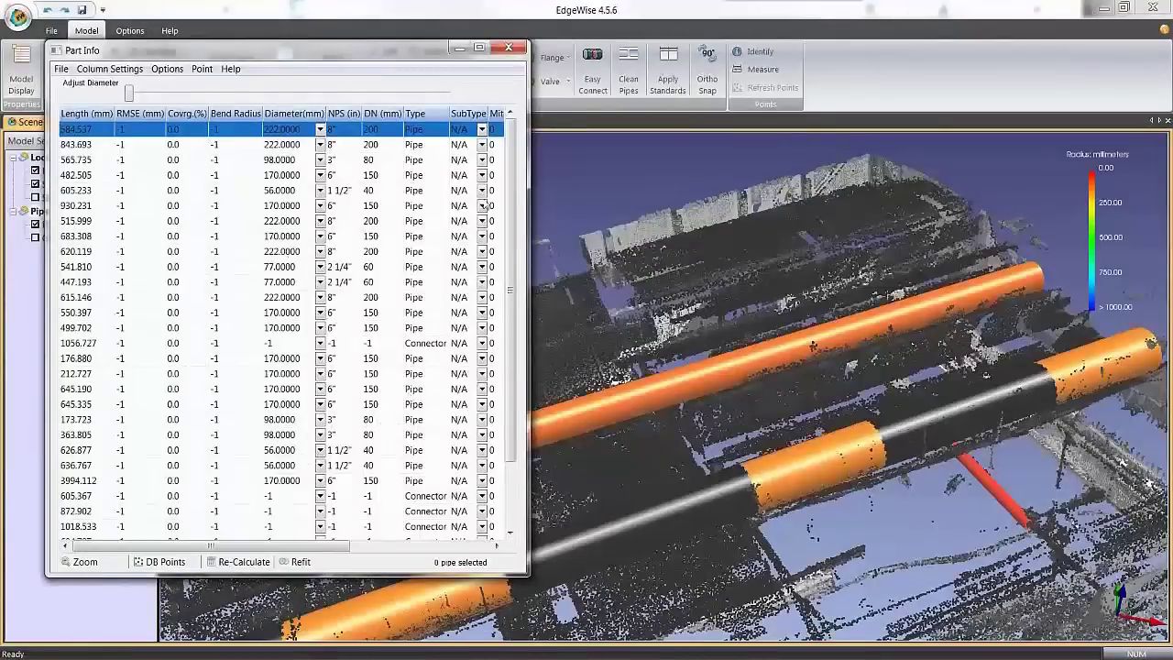
left_click(508, 48)
Step: Start the pipe export to Revit as Revit Family Objects, continuing without another cleaning pass
left_click(52, 31)
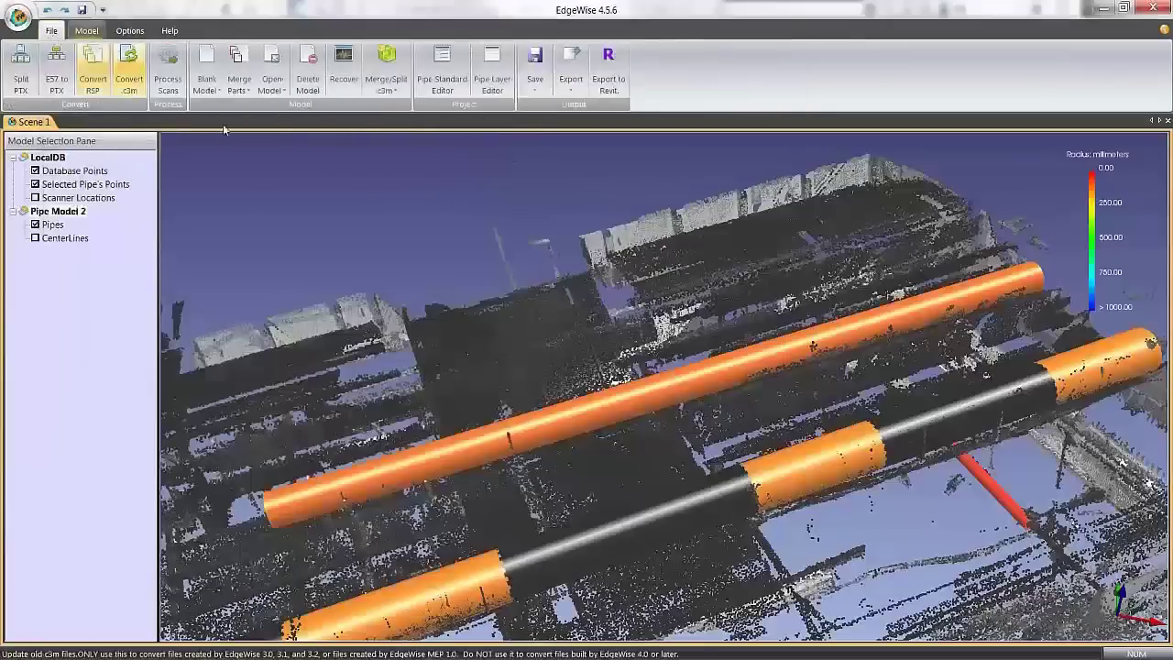
left_click(609, 83)
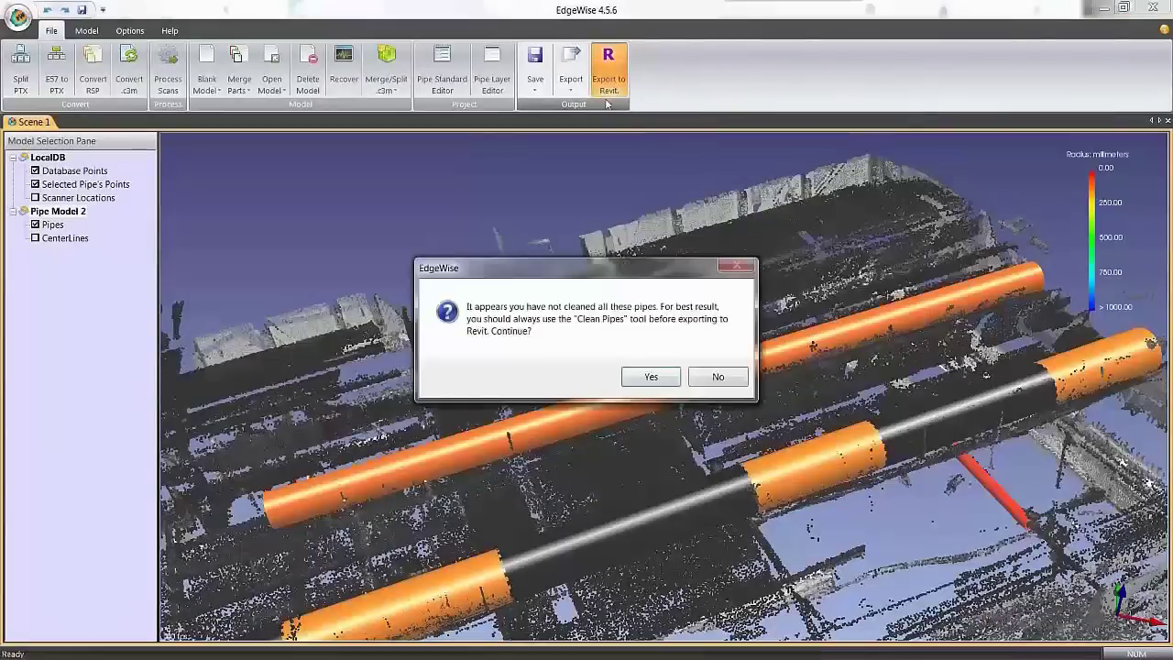
left_click(649, 377)
left_click_drag(548, 290, 540, 265)
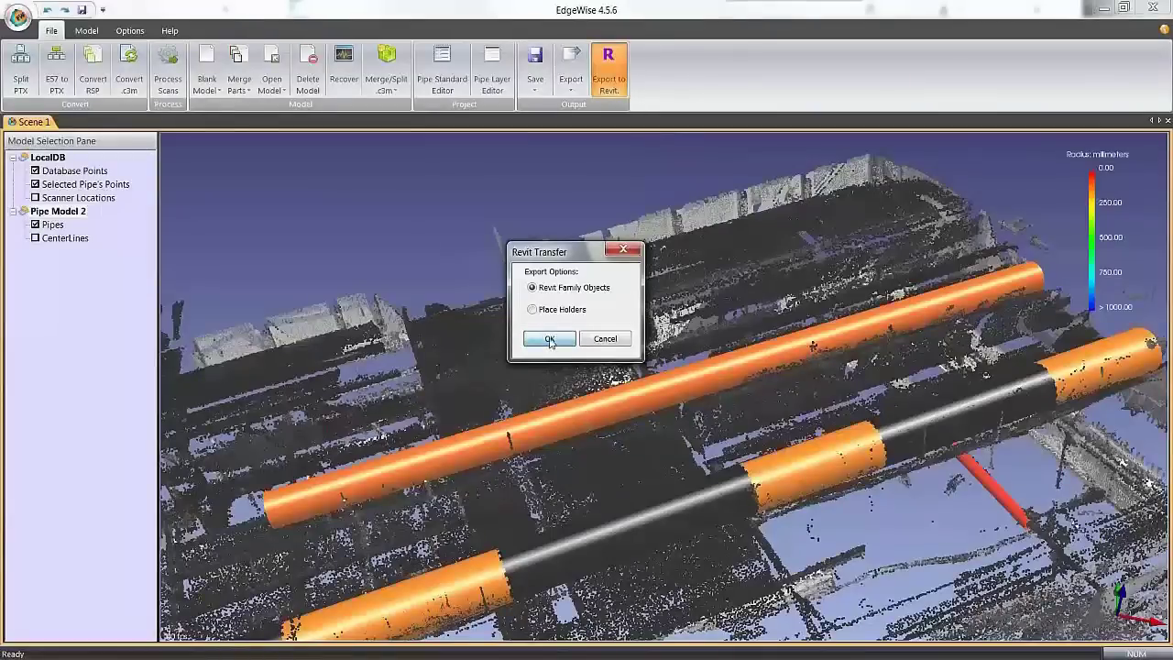
left_click_drag(537, 261, 547, 251)
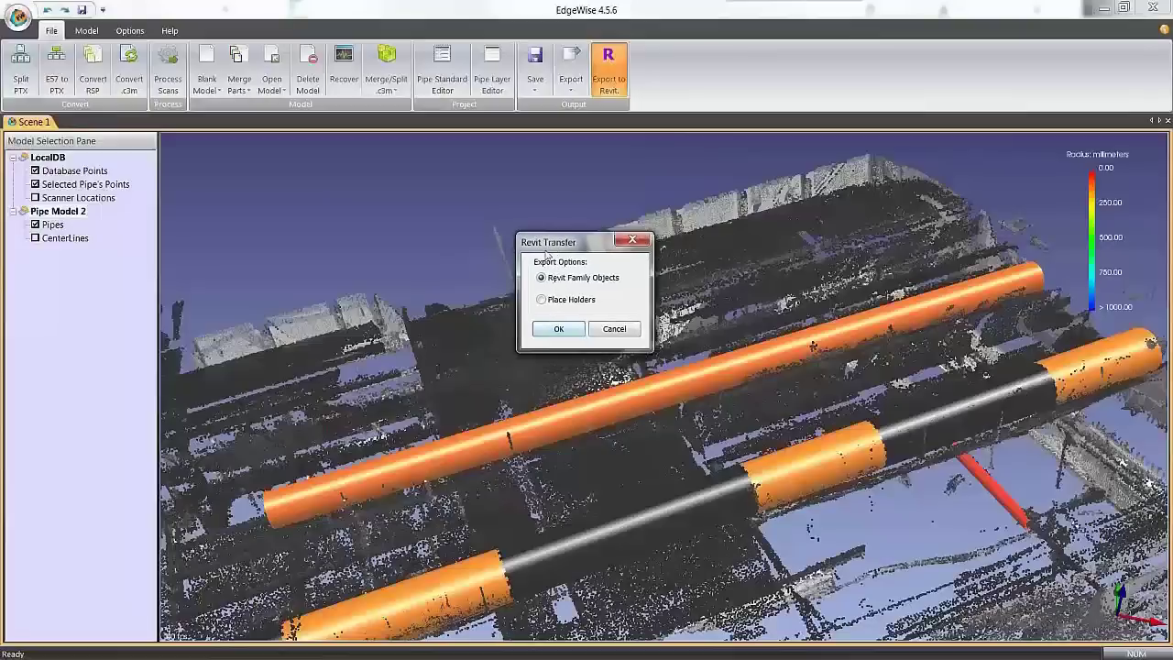
left_click(557, 328)
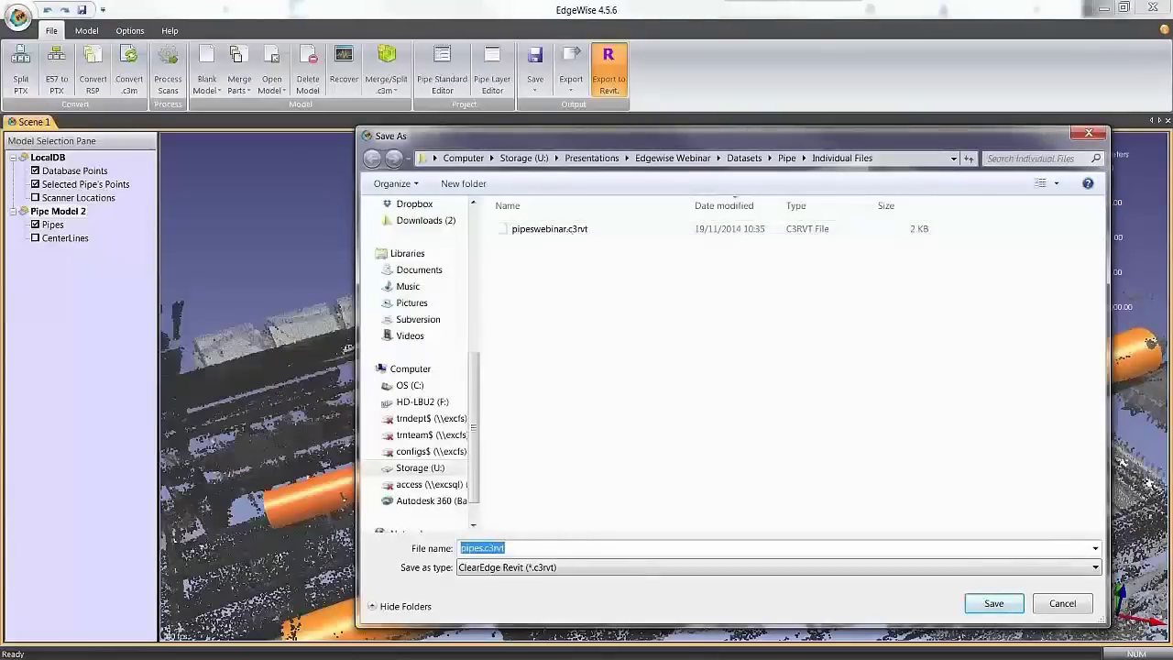
Step: Try to save the Revit export as pipeswebinar.c3rvt, declining to replace the existing file of that name
left_click(486, 548)
key("Left")
key("Left")
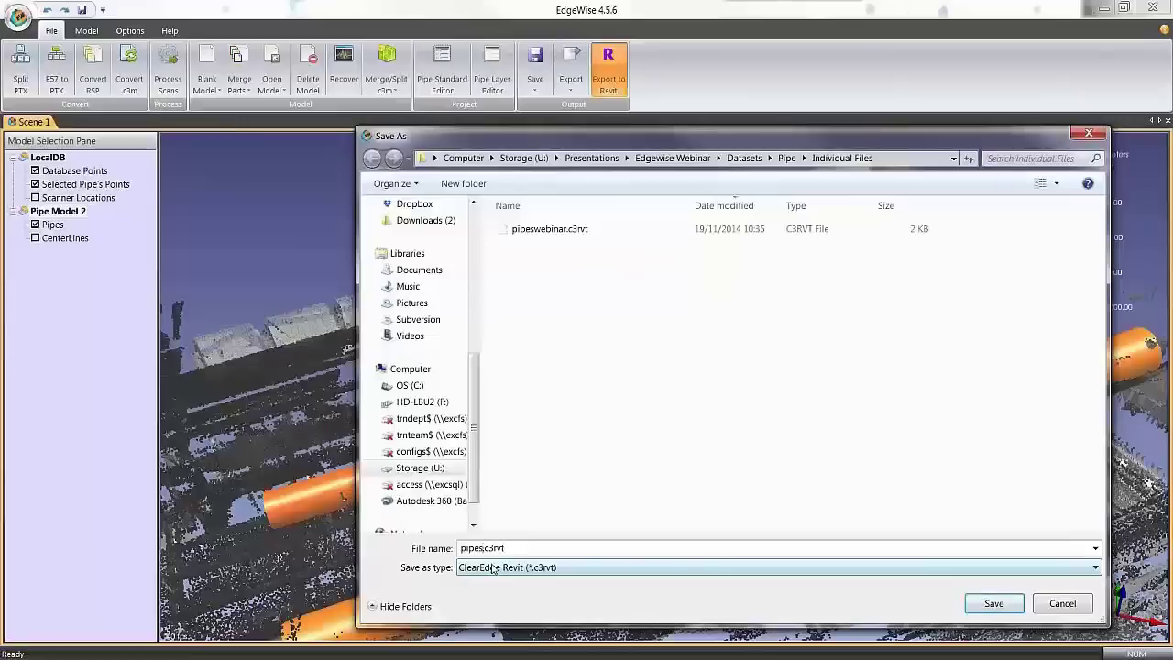
type("webinar")
key("Return")
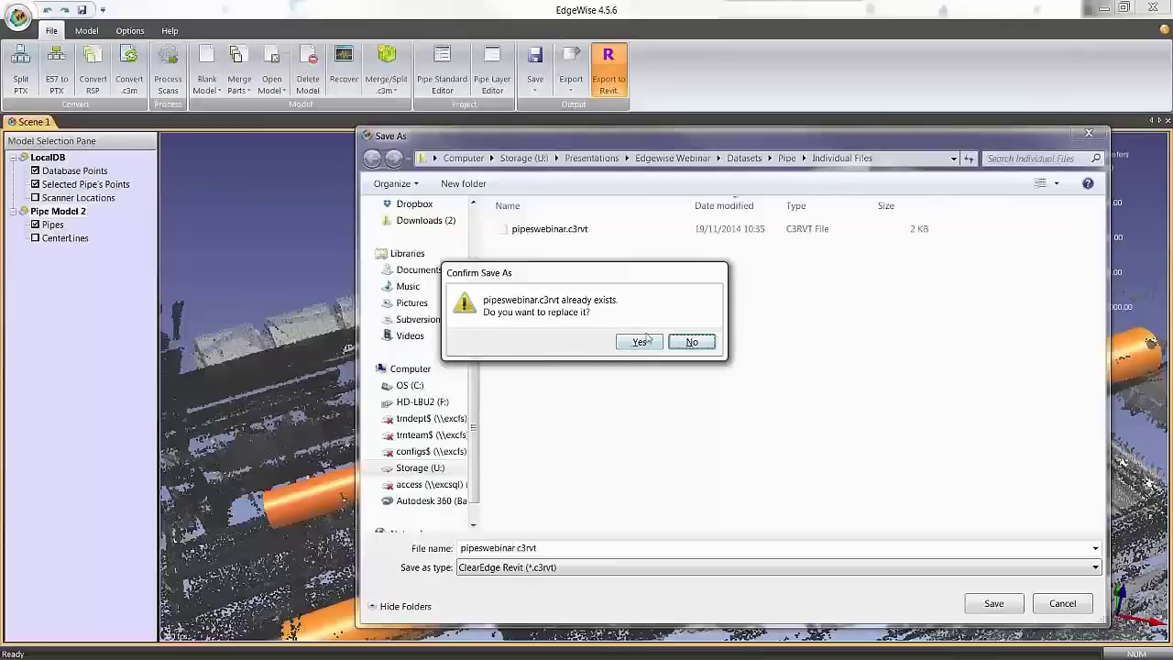
left_click(692, 342)
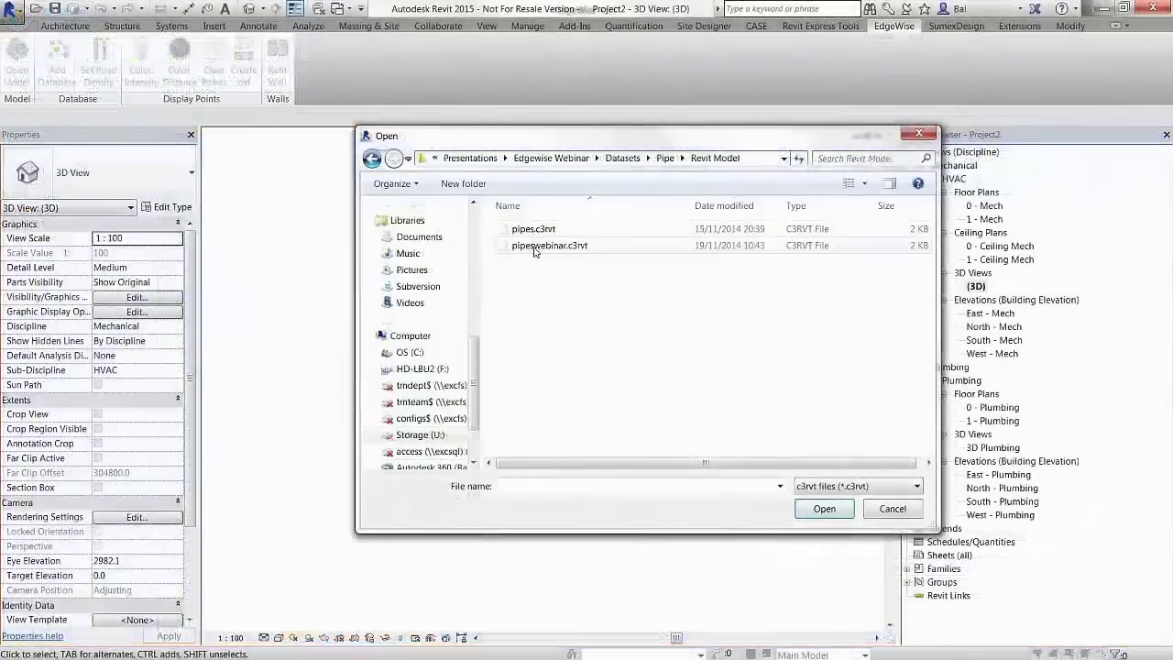
Step: In Revit, open pipeswebinar.c3rvt from the Revit Model folder to create the pipes, and dismiss the creation report
left_click(535, 246)
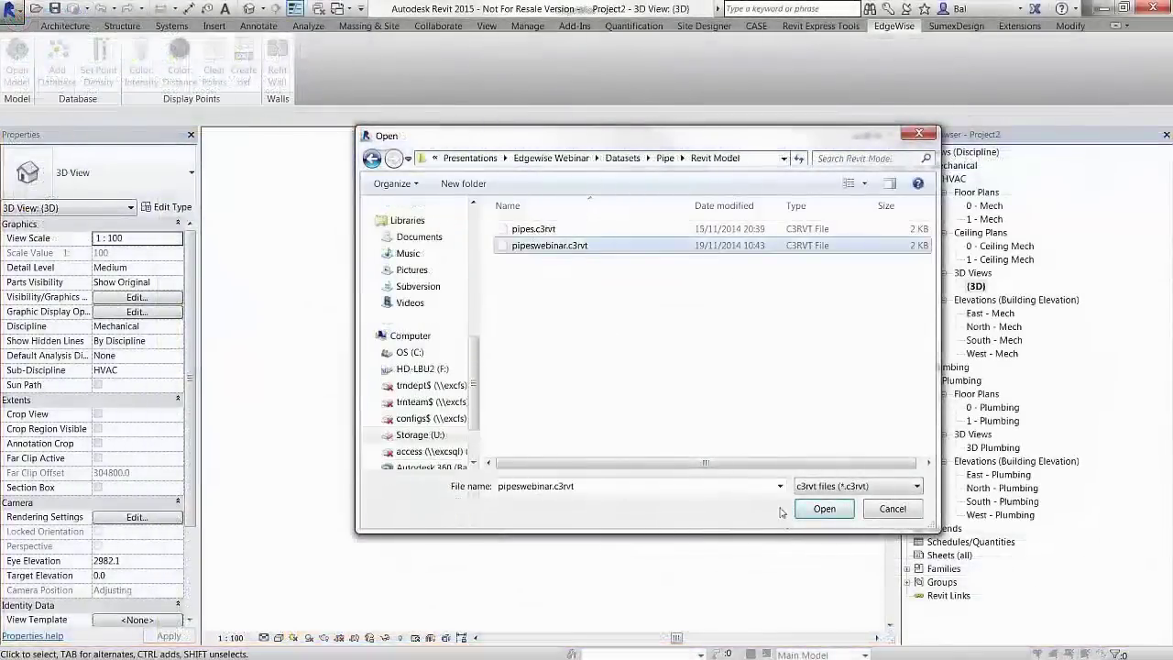
left_click(554, 247)
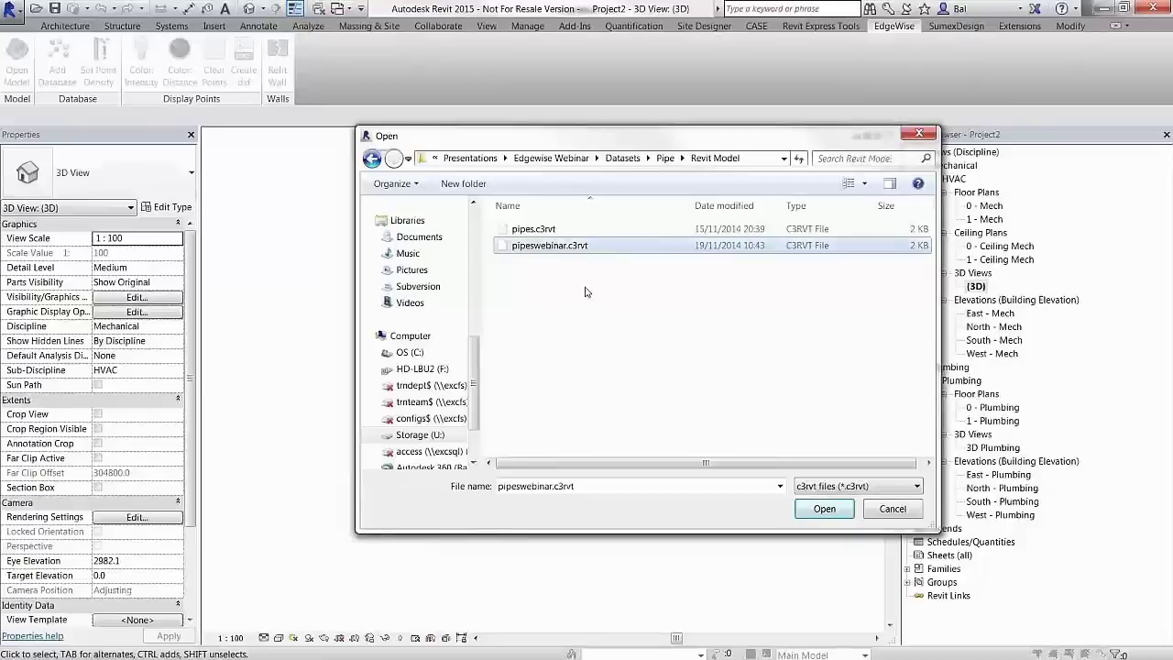
key("Return")
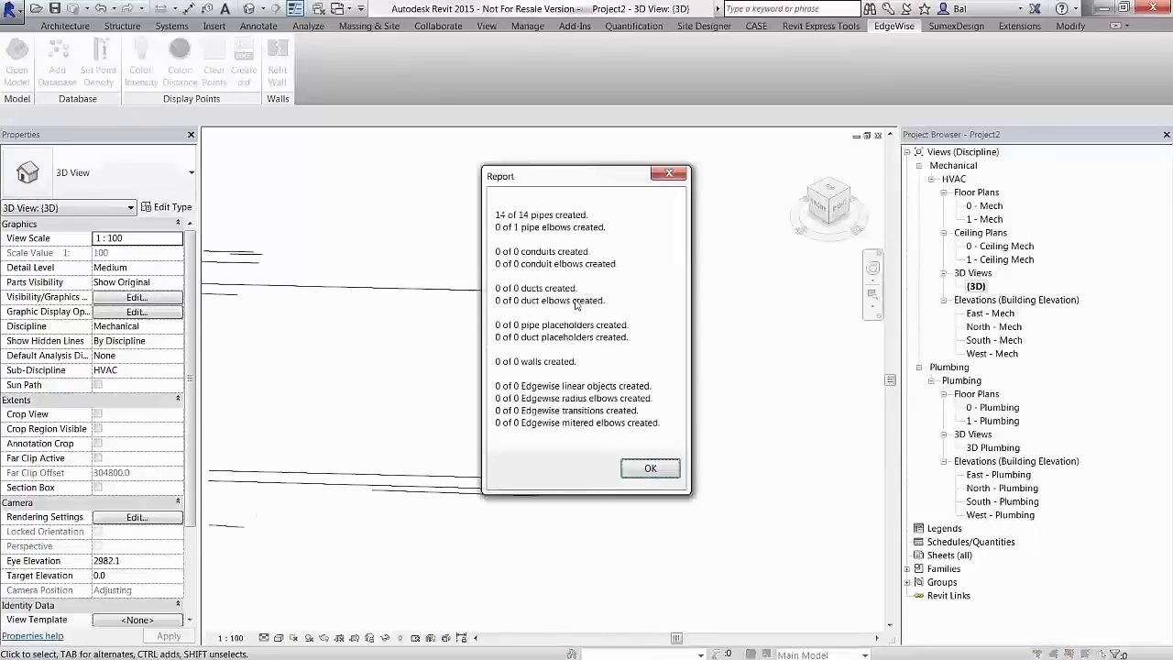
left_click(650, 469)
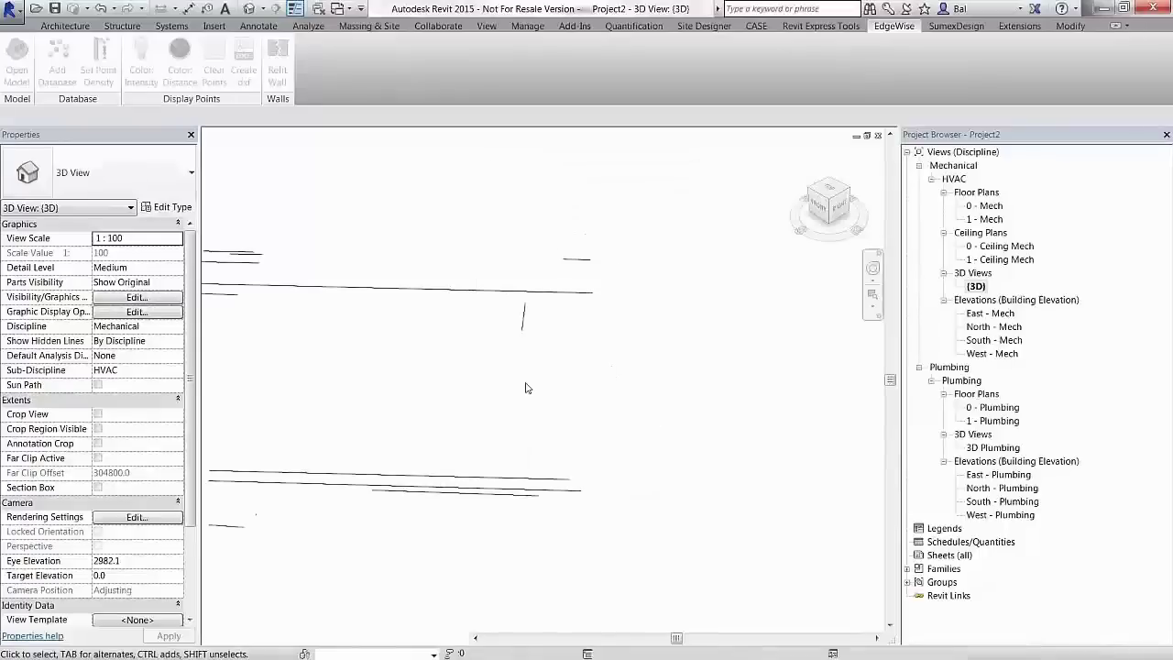
Step: Set the 3D view's visual style to Shaded and its detail level to Fine
middle_click_drag(535, 392, 490, 384)
left_click(279, 637)
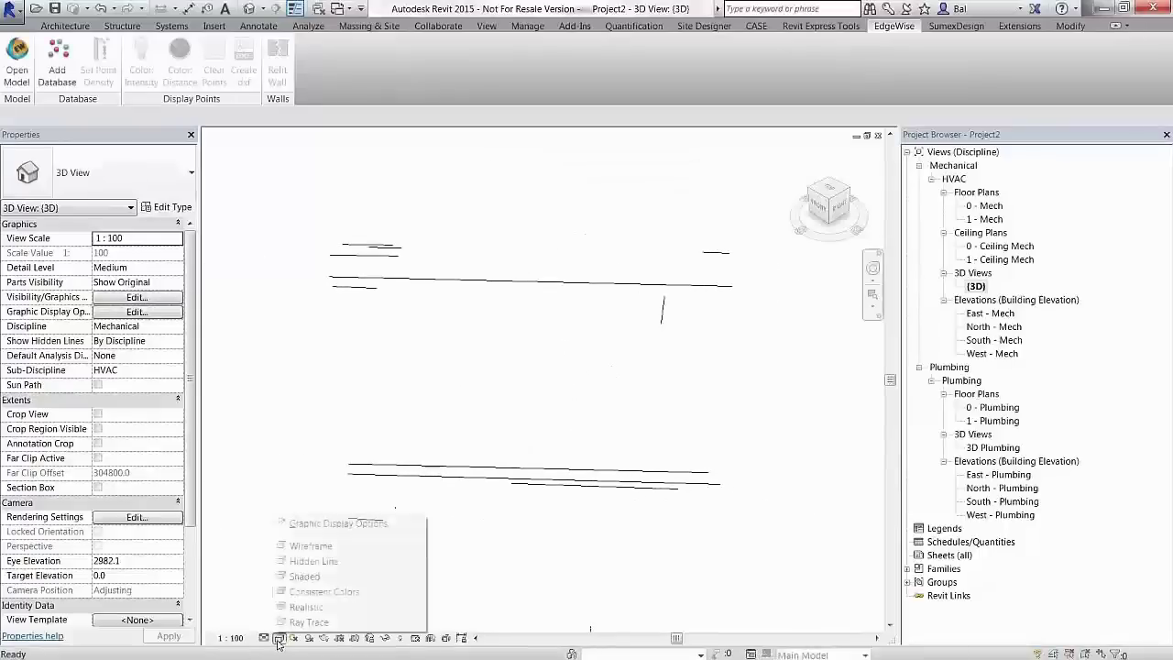
left_click(304, 576)
left_click(264, 637)
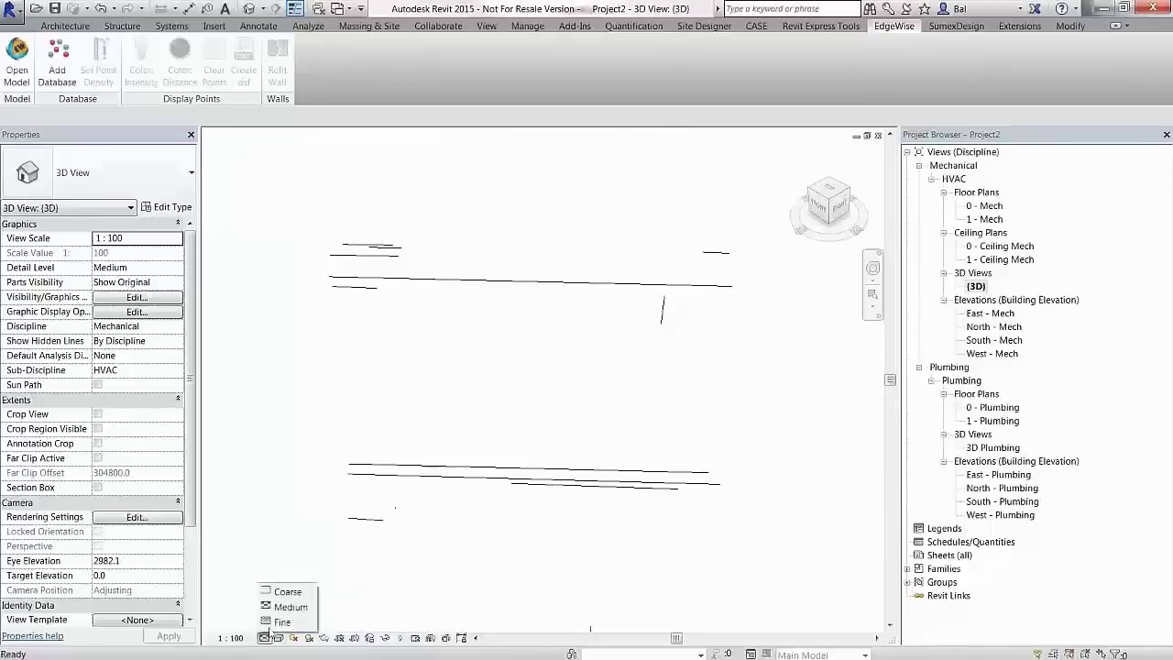
left_click(288, 620)
middle_click_drag(501, 429, 474, 427)
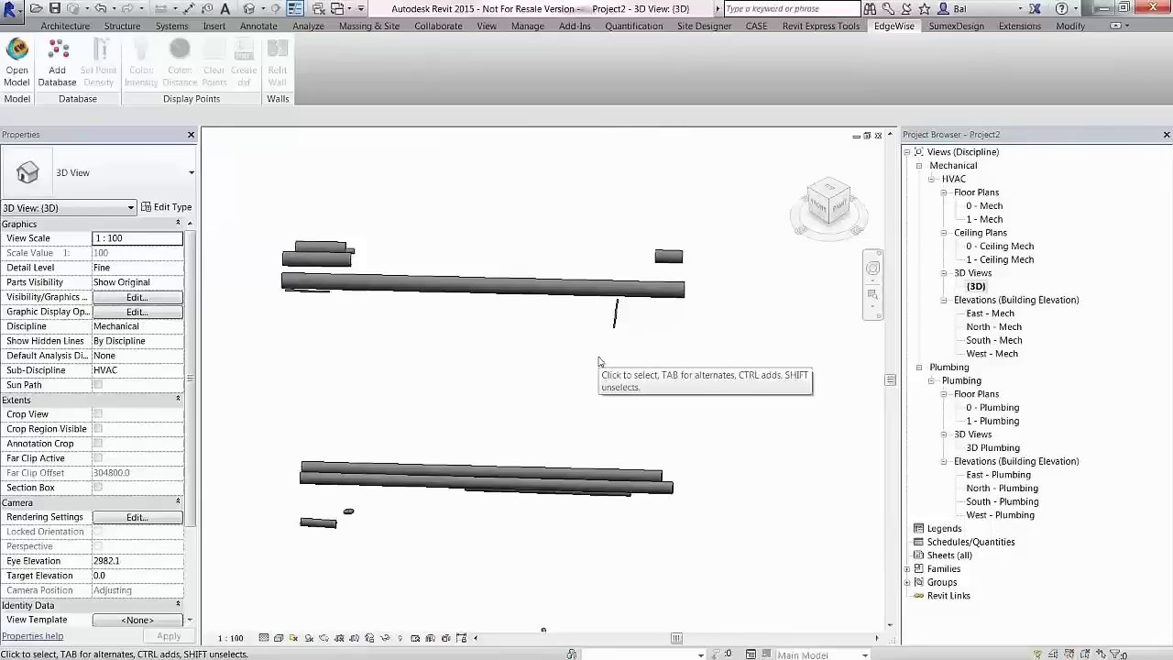
Step: Inspect the properties and type of the long upper pipe, and deselect it
left_click(550, 286)
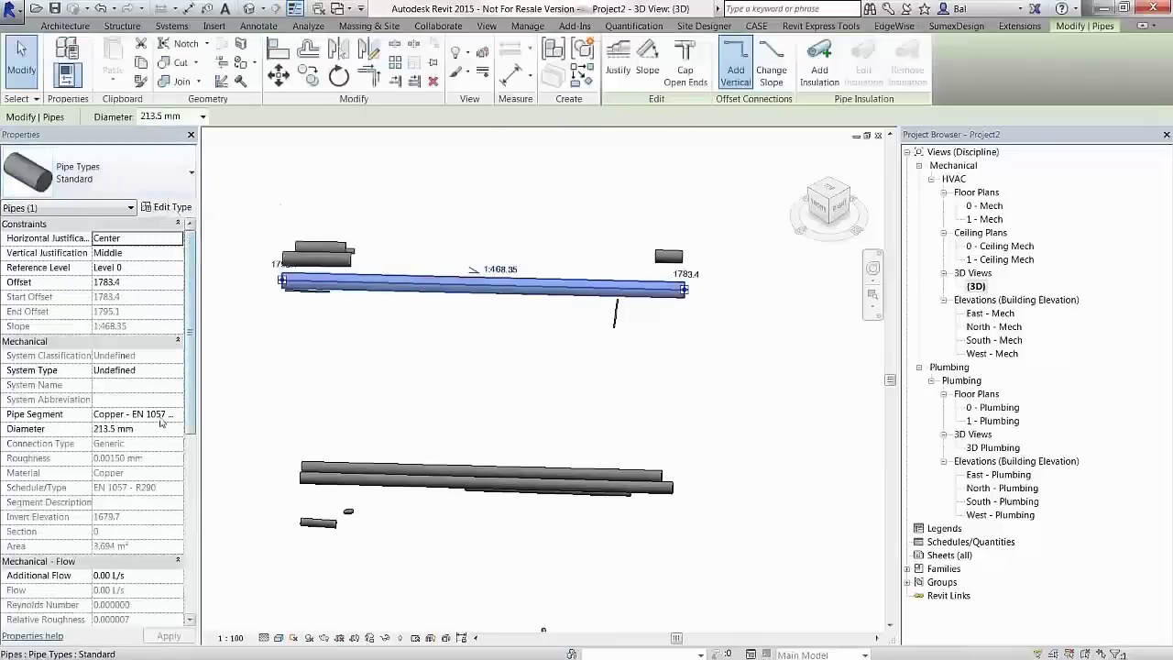
left_click(172, 207)
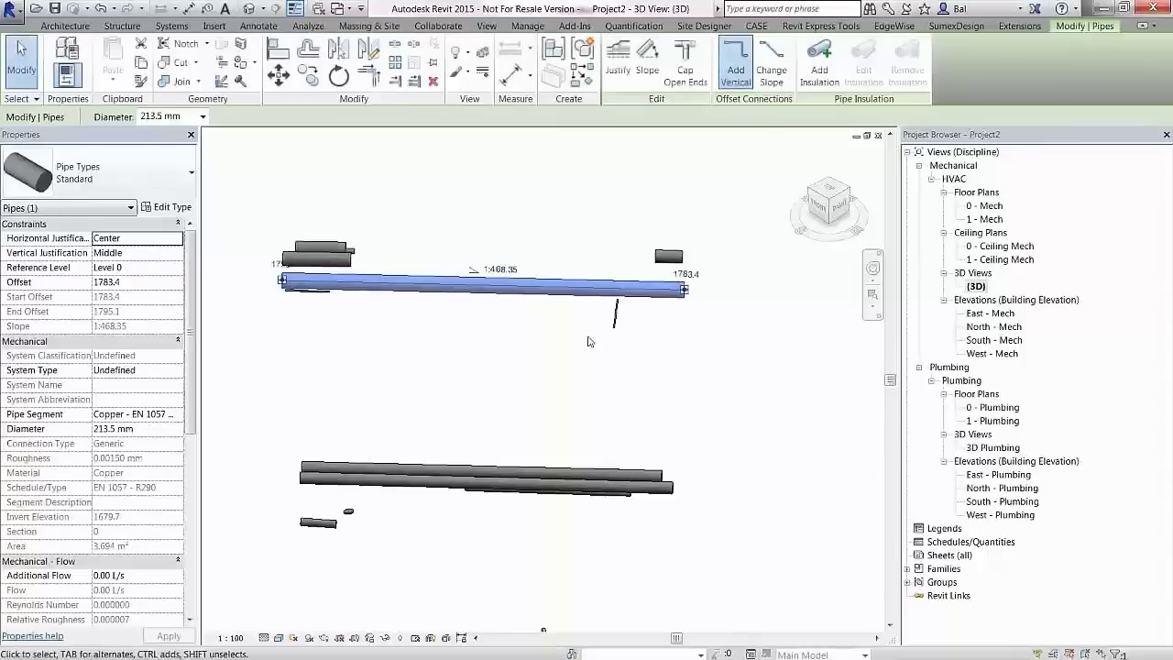
mouse_move(612, 346)
middle_mouse_down()
mouse_move(578, 349)
mouse_move(604, 340)
middle_mouse_up()
left_click(629, 359)
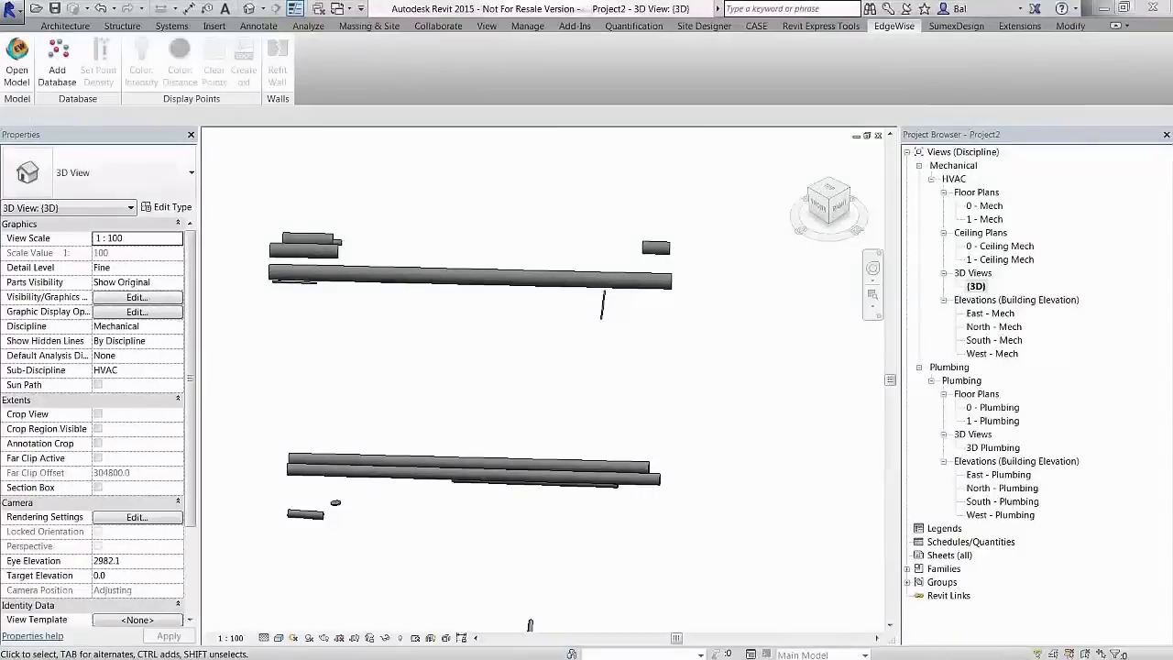
Step: Switch to the EdgeWise window containing Structure Model 2, maximize it, and view the beams in the car park scan
left_click_drag(1172, 184, 672, 217)
double_click(673, 216)
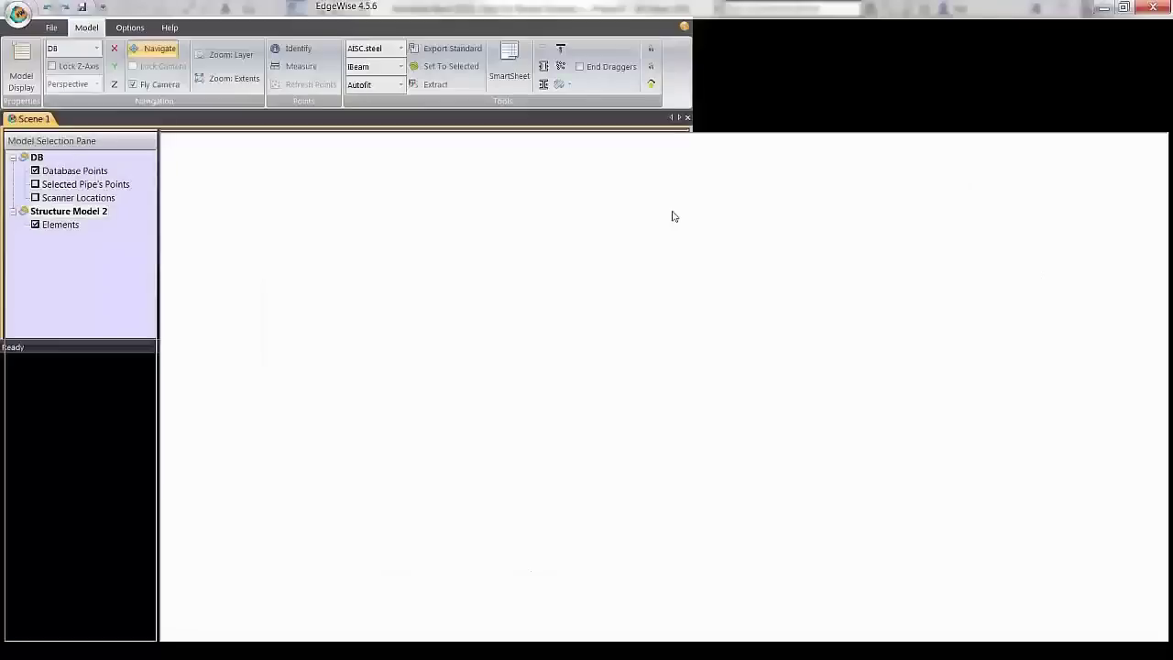
key("q")
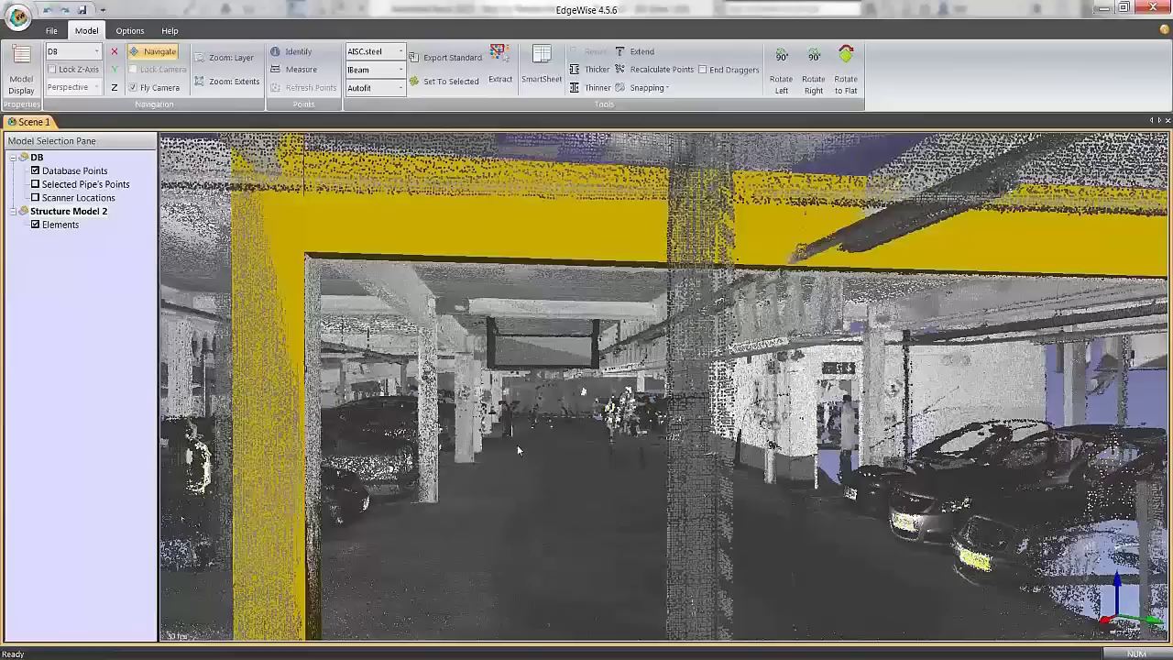
left_click_drag(514, 438, 502, 441)
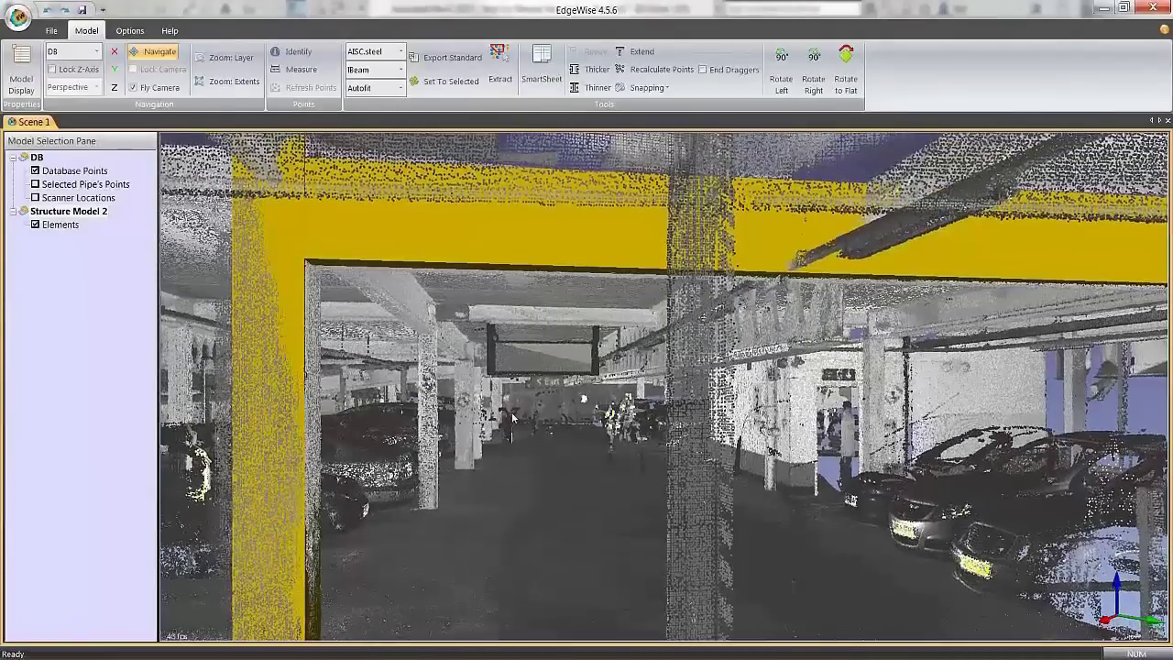
Step: Move past the yellow beams through the car park scan and examine the concrete columns beside the parked cars
scroll(500, 407, "up", 4)
scroll(498, 405, "up", 8)
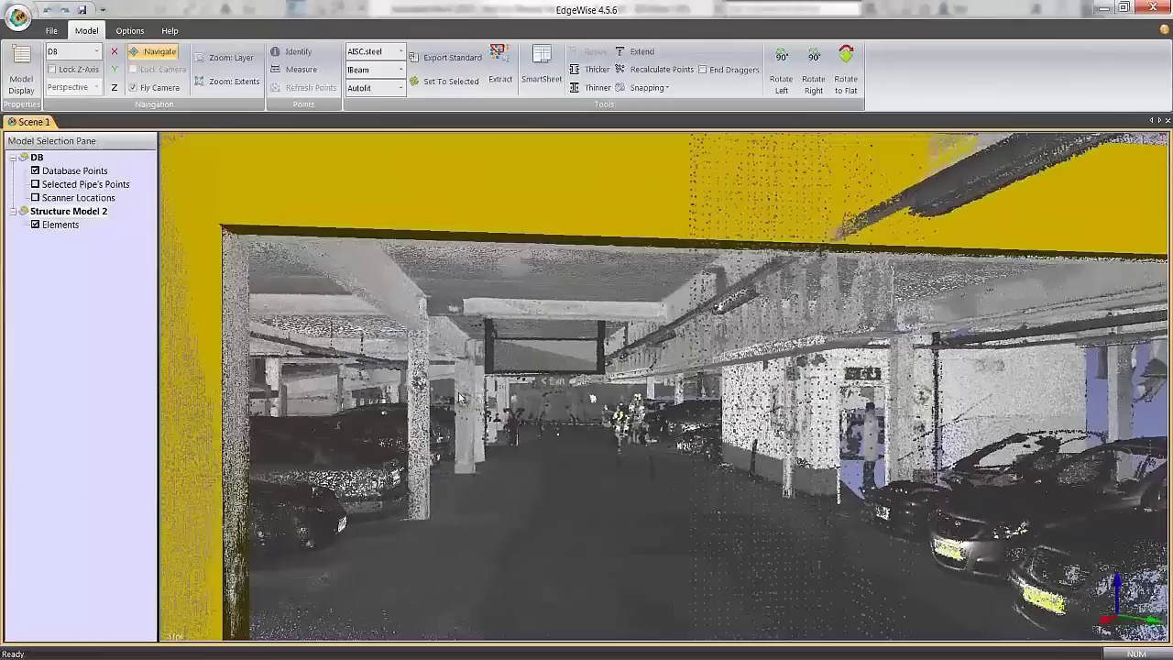
scroll(655, 400, "up", 8)
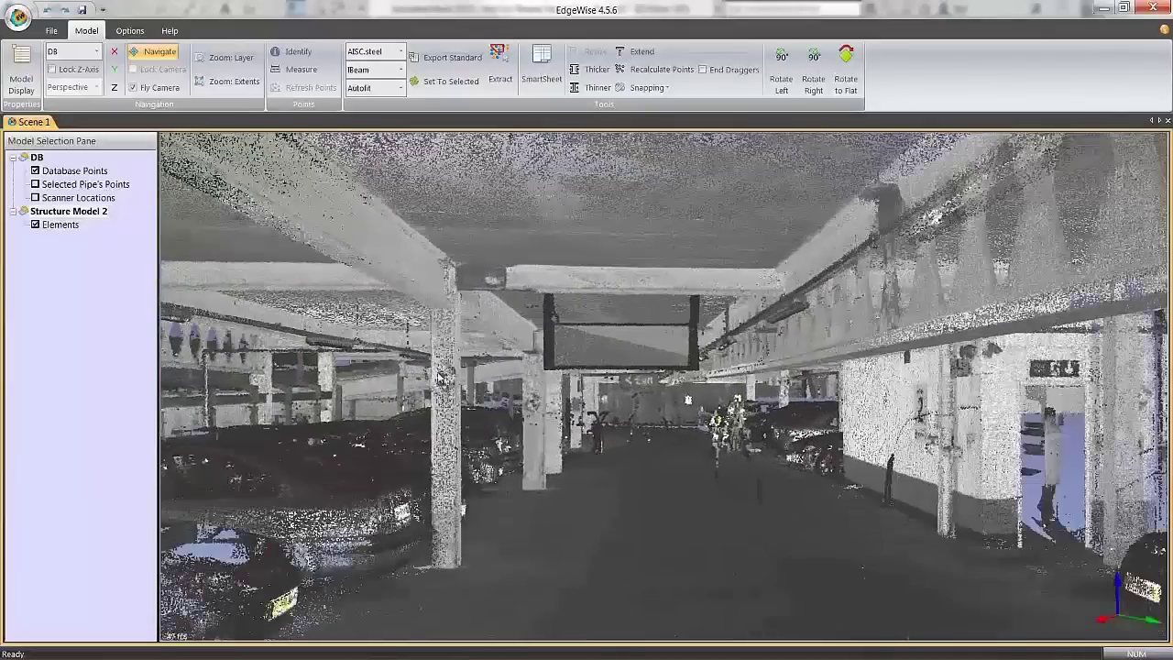
scroll(491, 400, "up", 8)
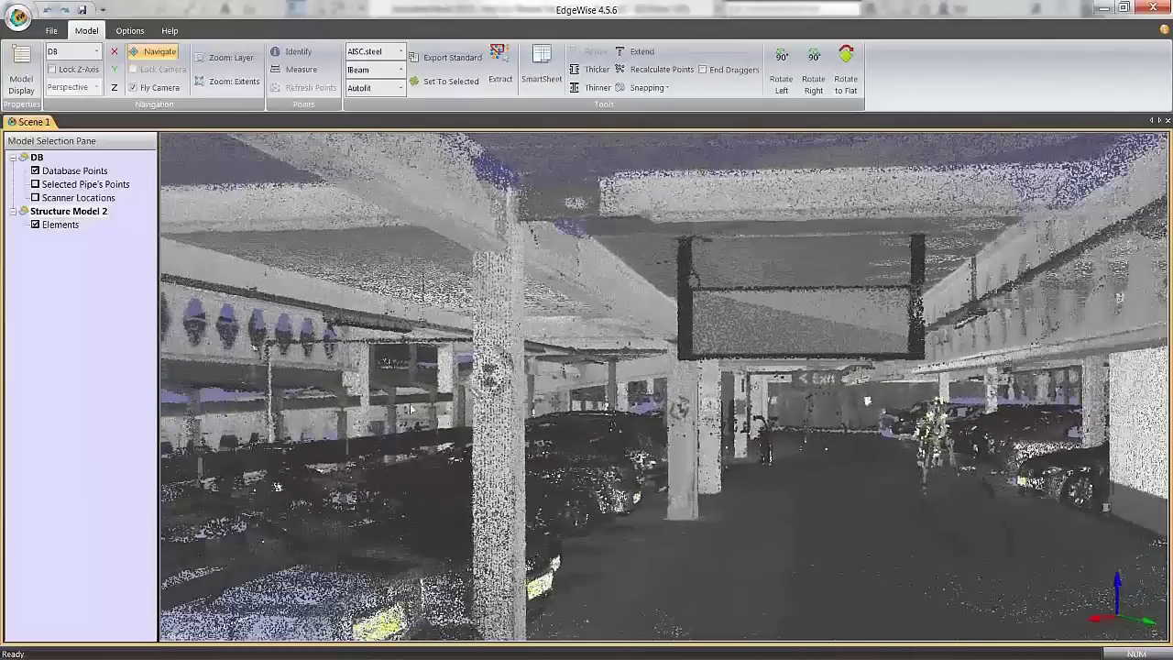
scroll(513, 407, "up", 8)
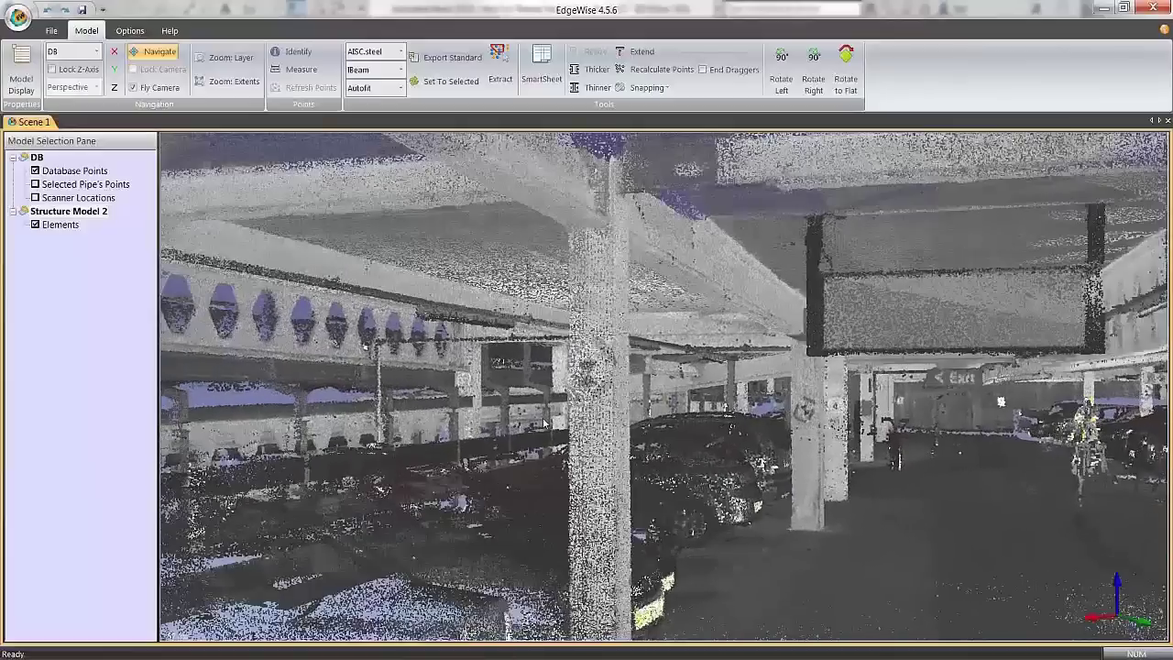
scroll(540, 414, "up", 5)
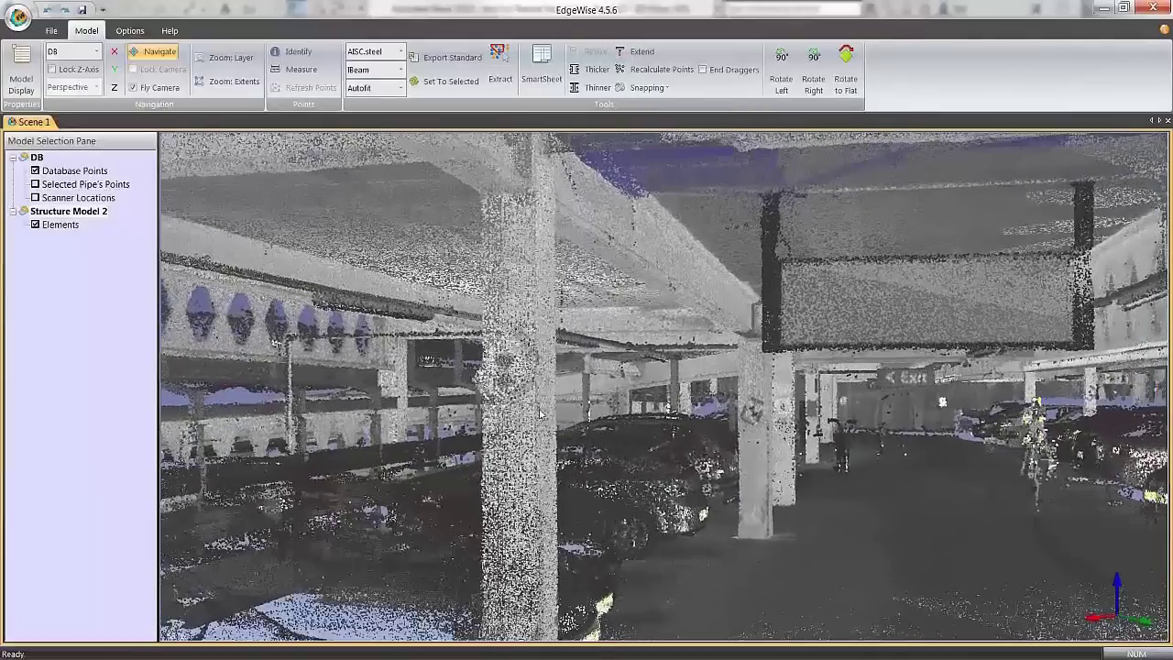
scroll(530, 416, "up", 2)
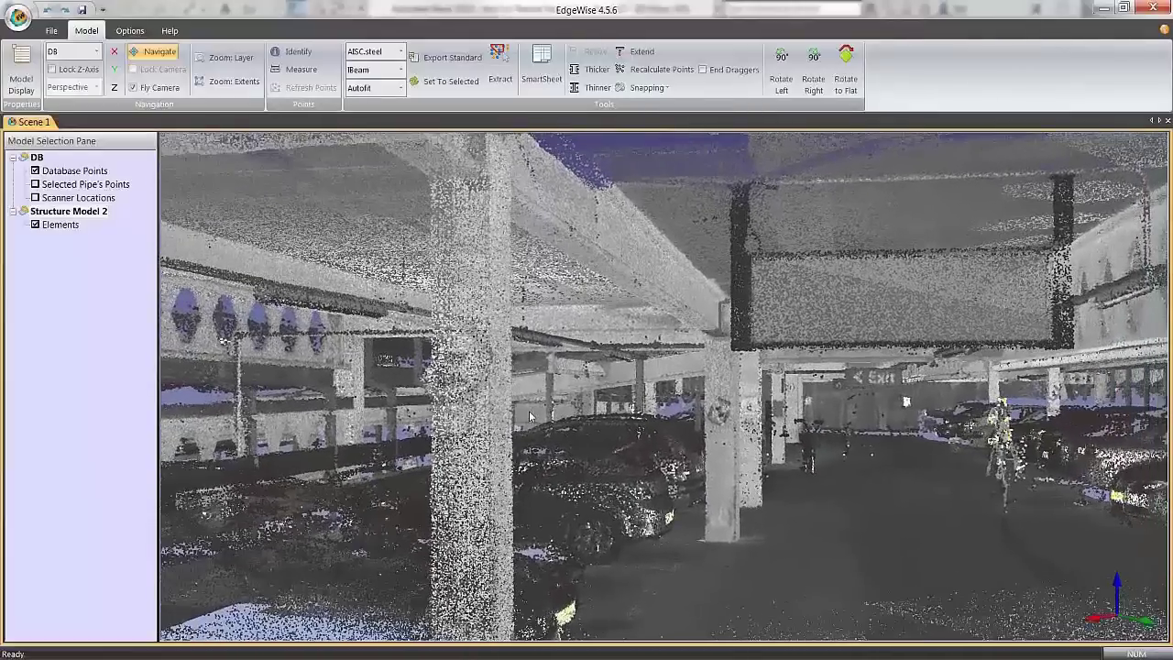
scroll(534, 425, "down", 5)
scroll(535, 428, "up", 6)
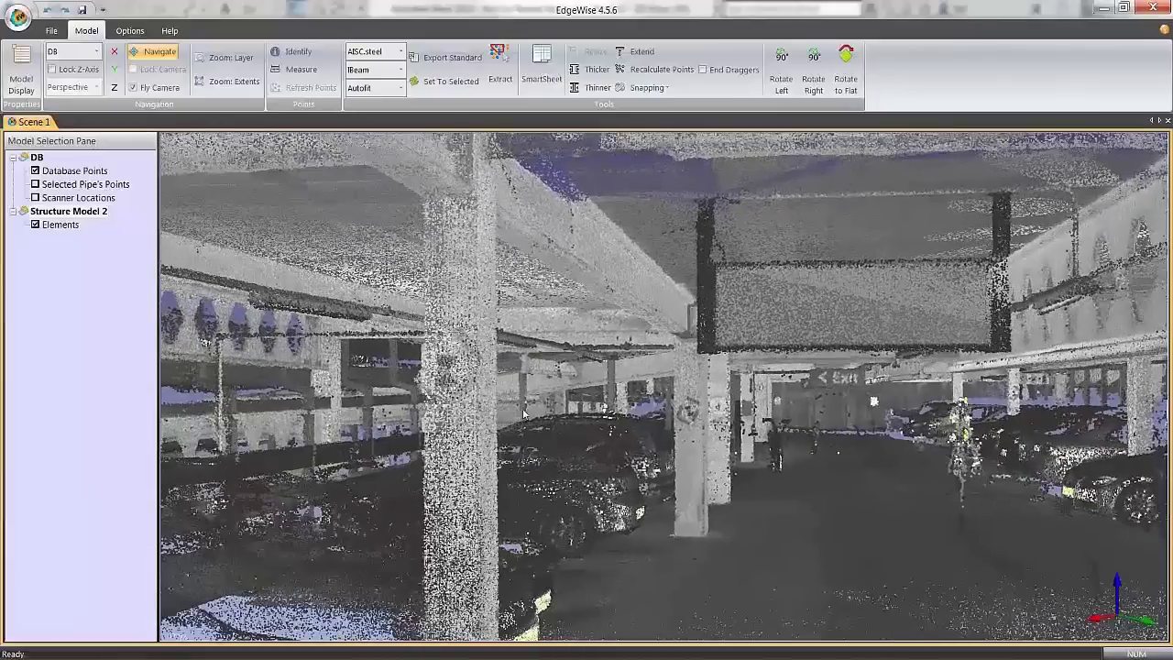
scroll(580, 388, "down", 6)
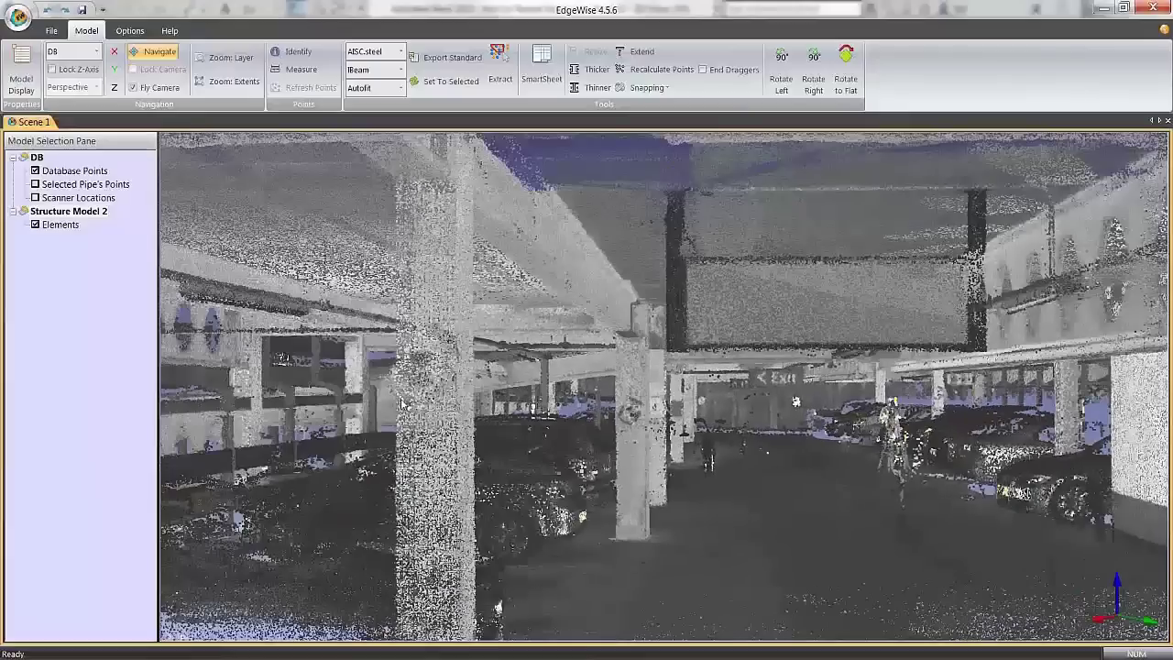
left_click_drag(400, 403, 632, 404)
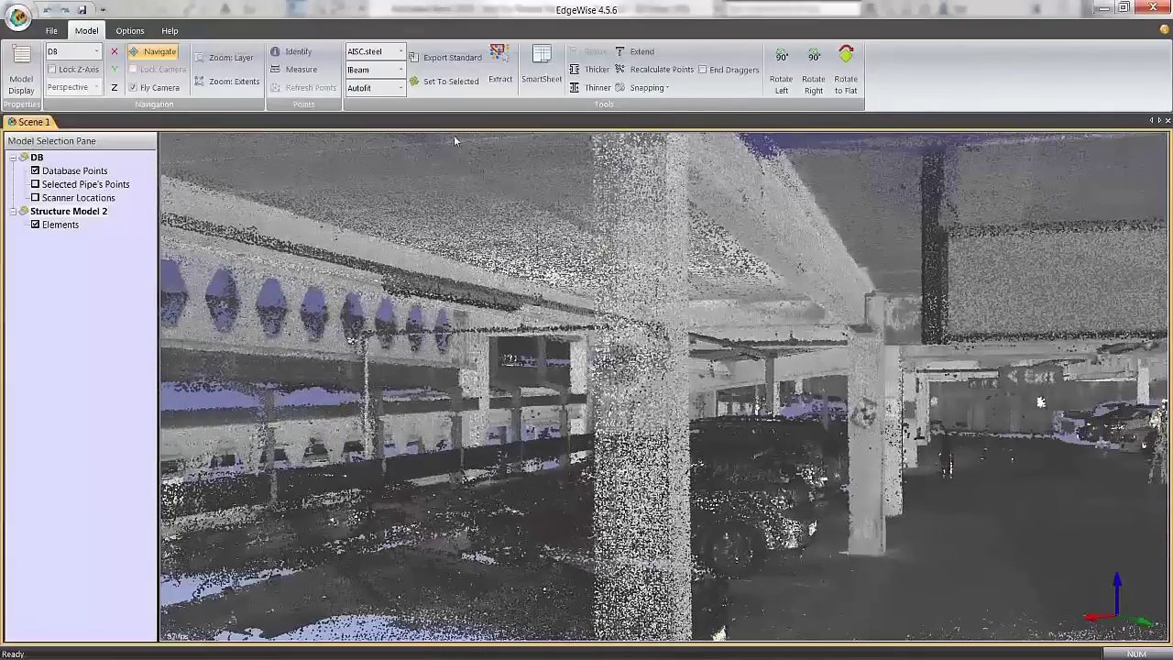
Step: Using the Metric-V1.concrete standard with Rectangular shape and Autofit size, outline a section of the nearest column tightly between its edges for extraction
left_click(400, 53)
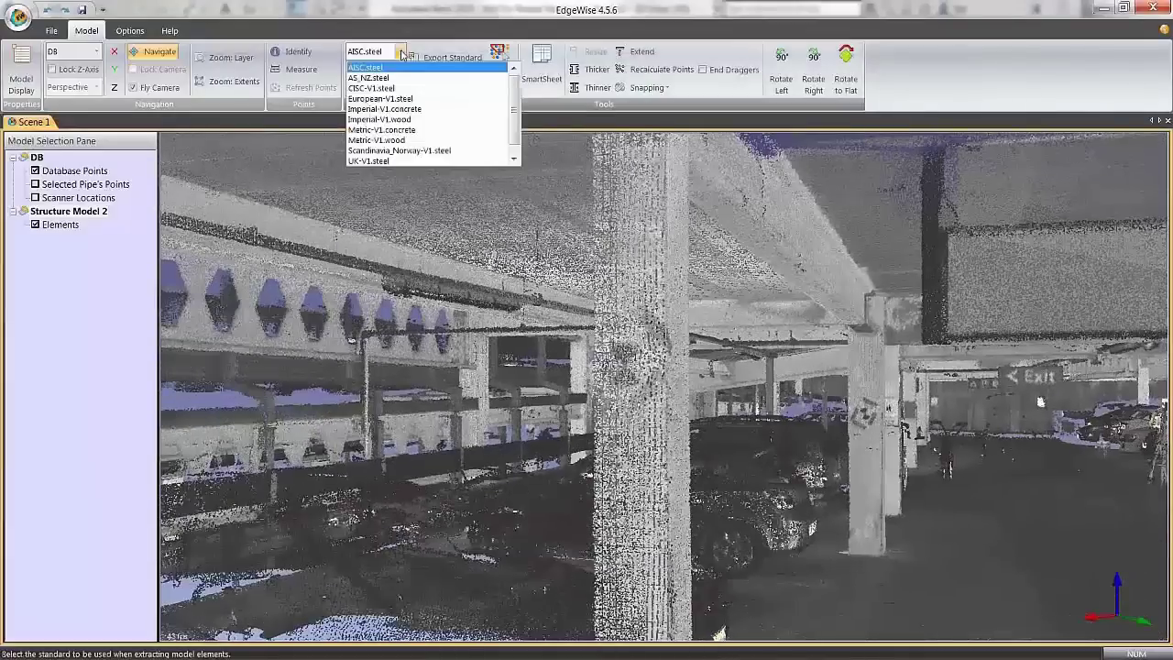
left_click(379, 130)
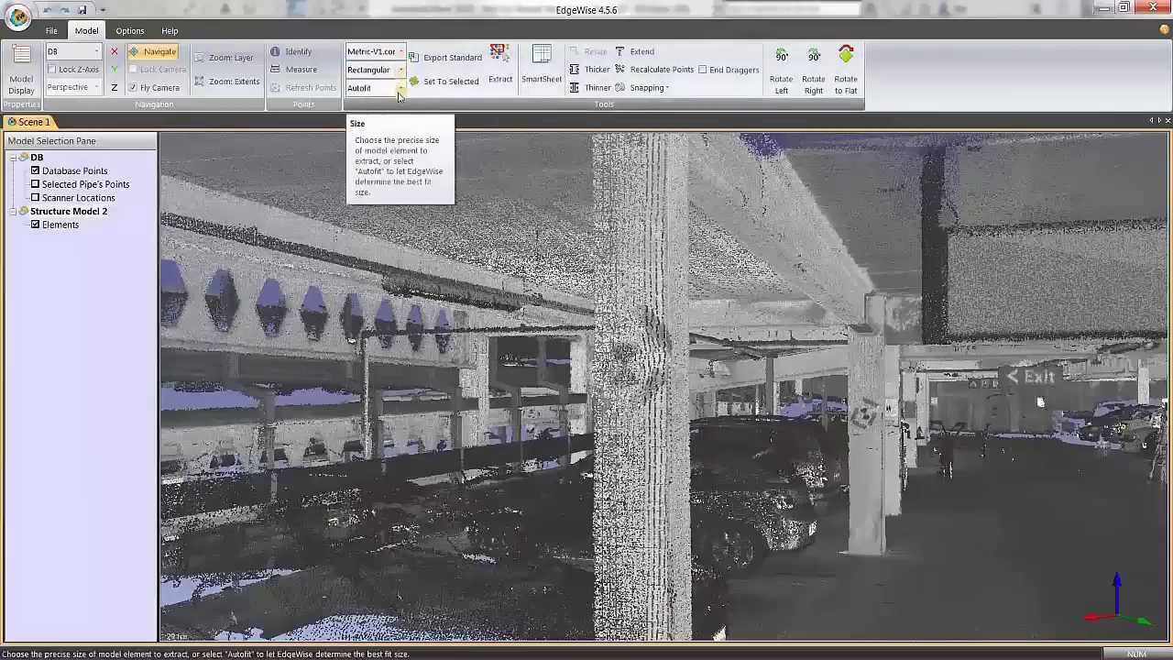
left_click(499, 73)
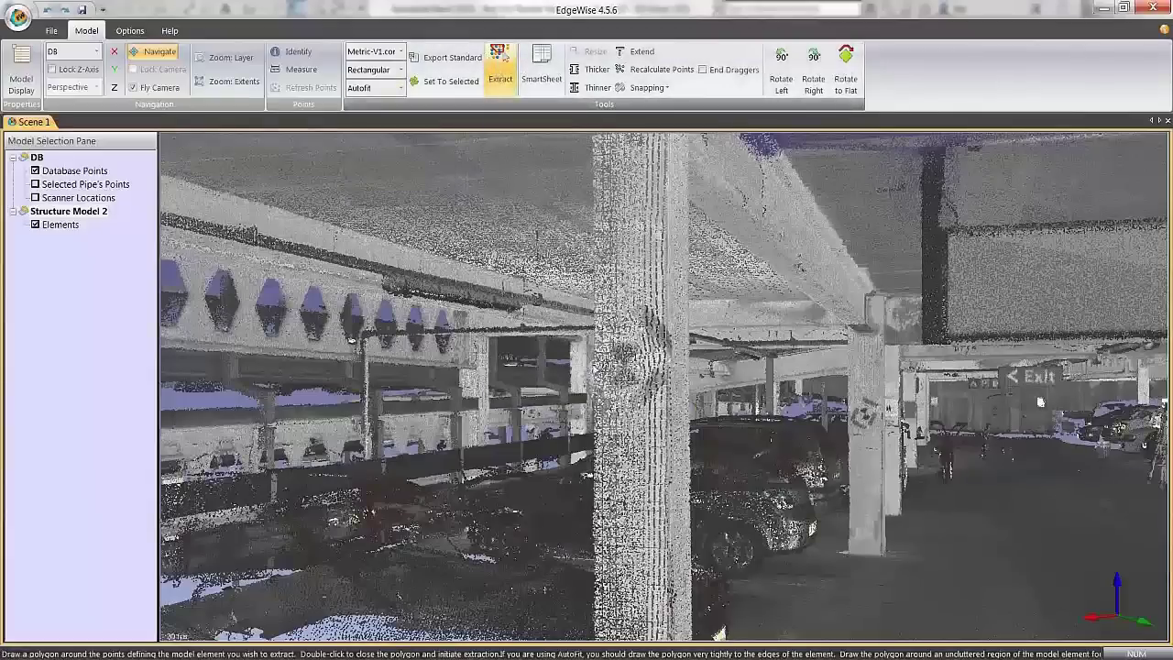
left_click(592, 369)
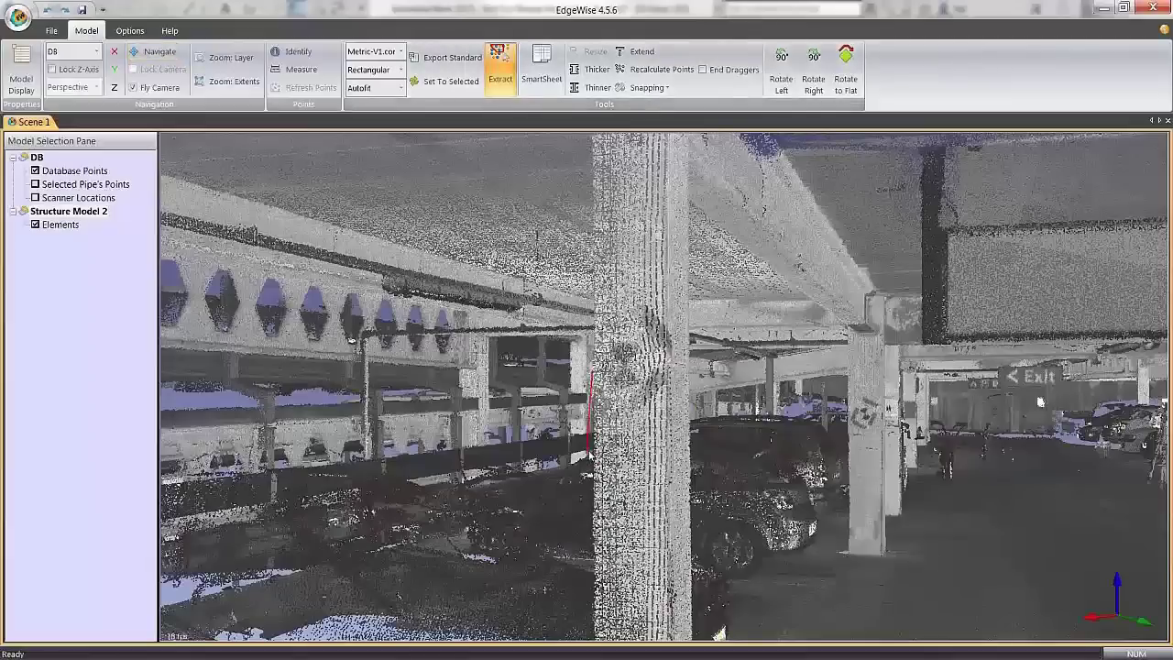
left_click(592, 447)
left_click(692, 427)
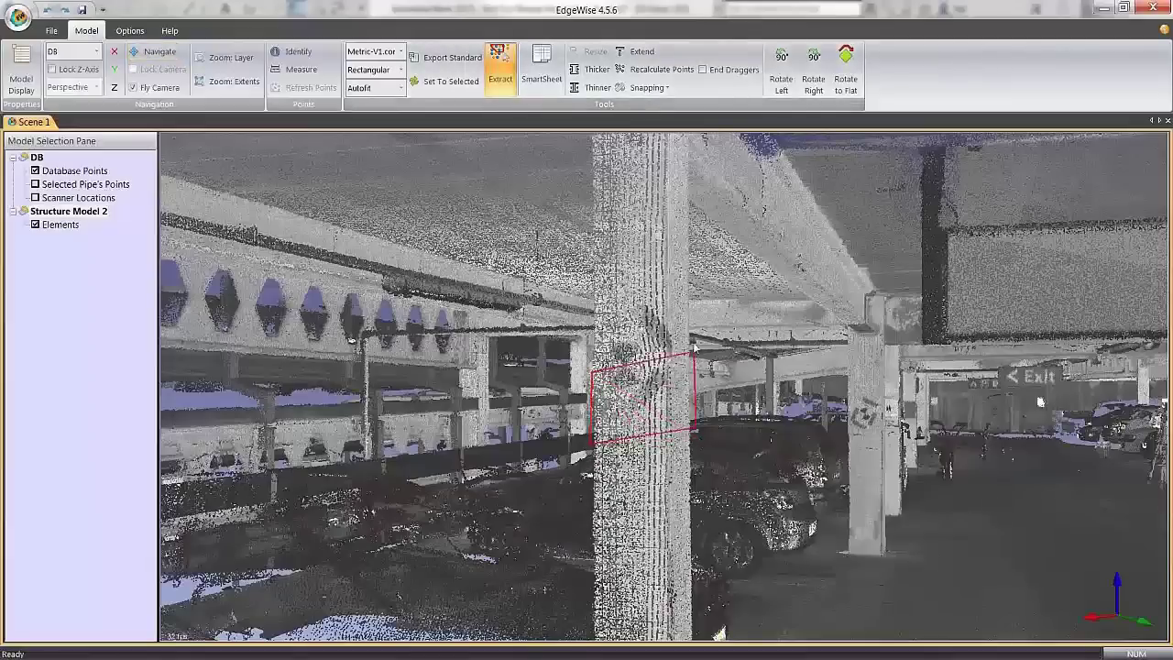
left_click(692, 345)
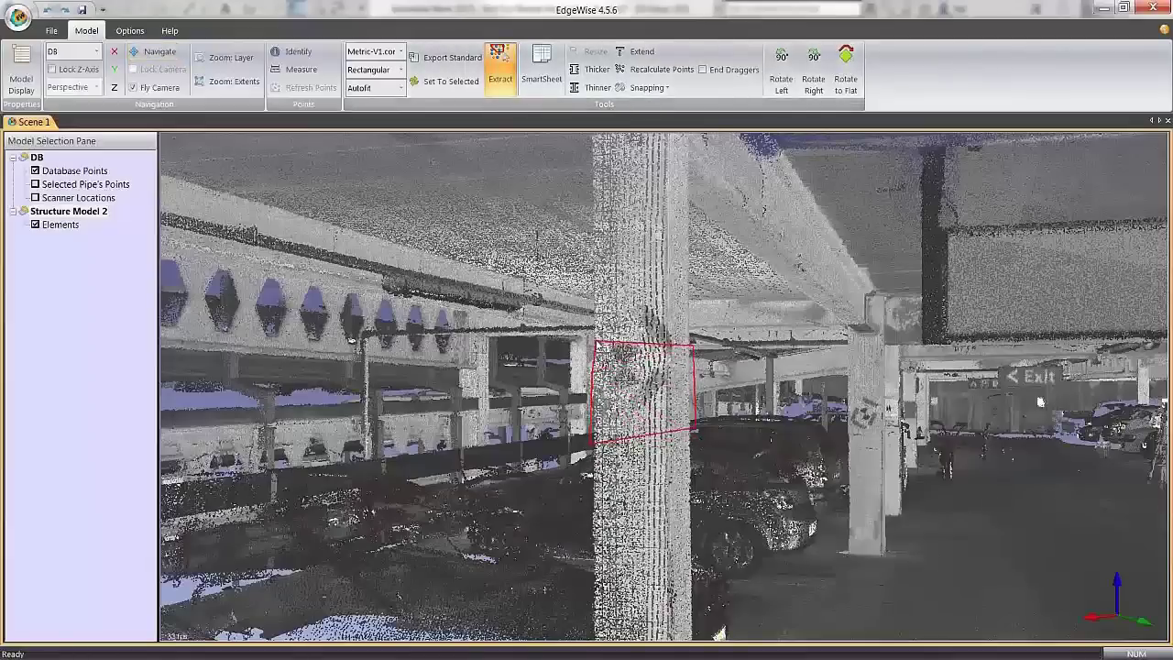
left_click(593, 343)
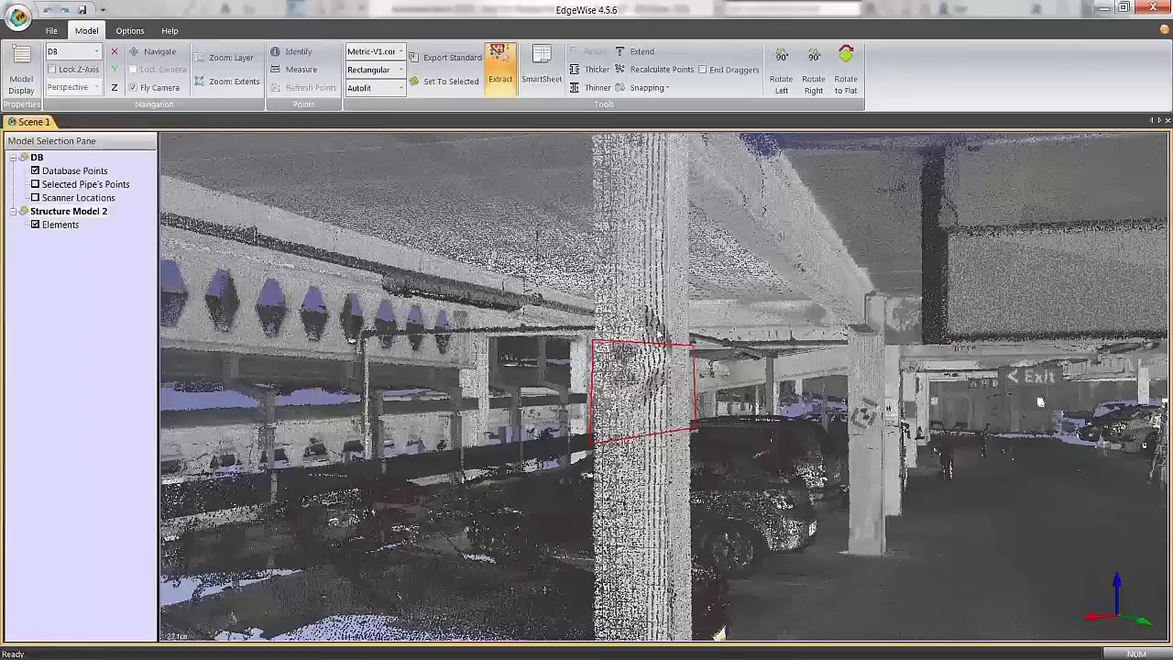